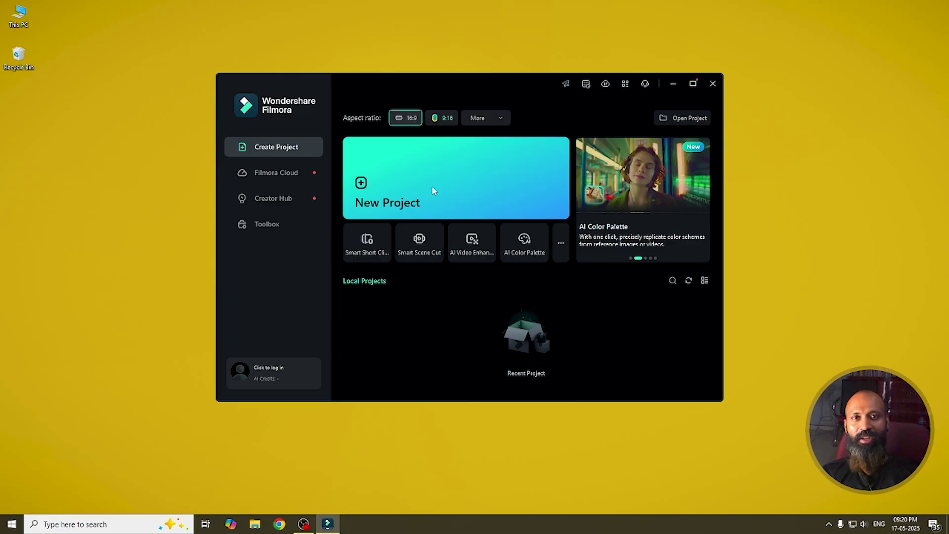
- Create a new 16:9 project and choose several nature clips from the net video folder to import, including the duck, forest and pigeon footage
{"action": "left_click", "coordinate": [433, 191]}
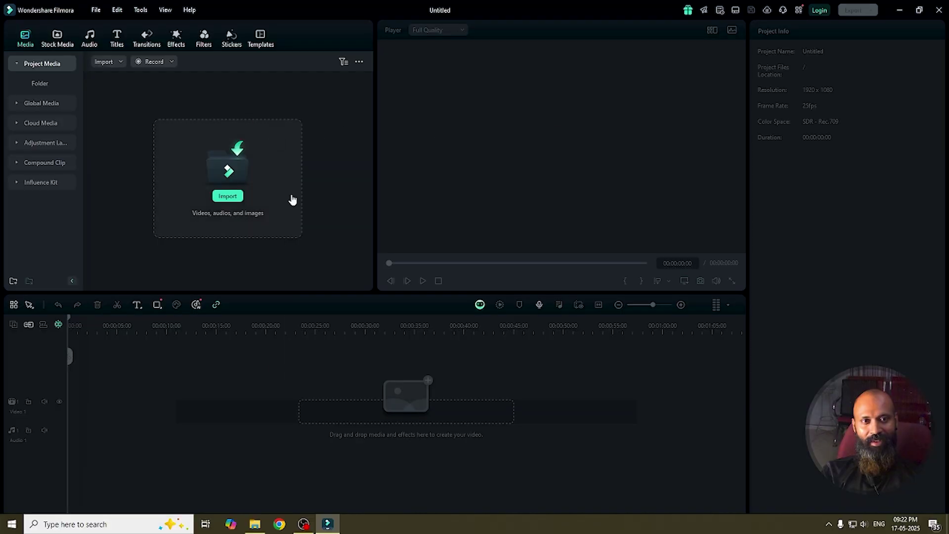
{"action": "left_click", "coordinate": [228, 197]}
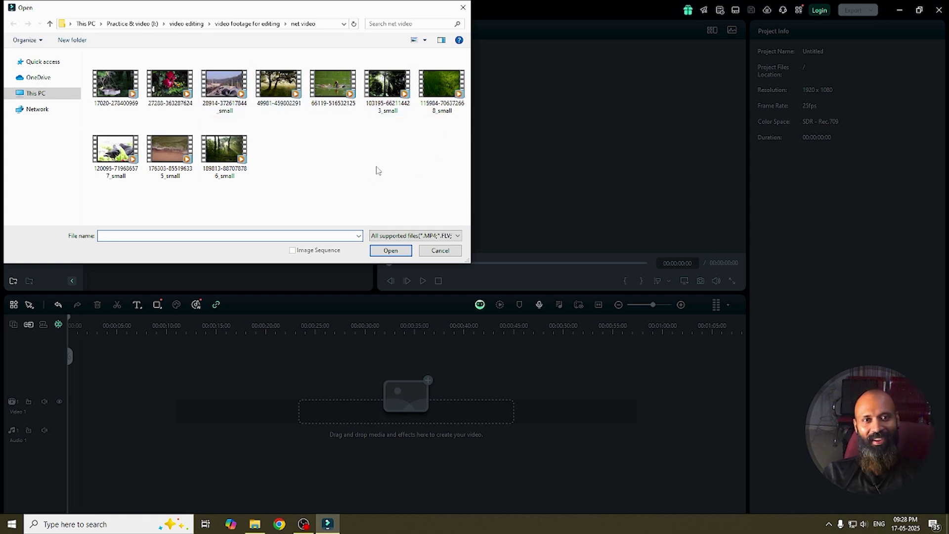
{"action": "left_click", "coordinate": [333, 86]}
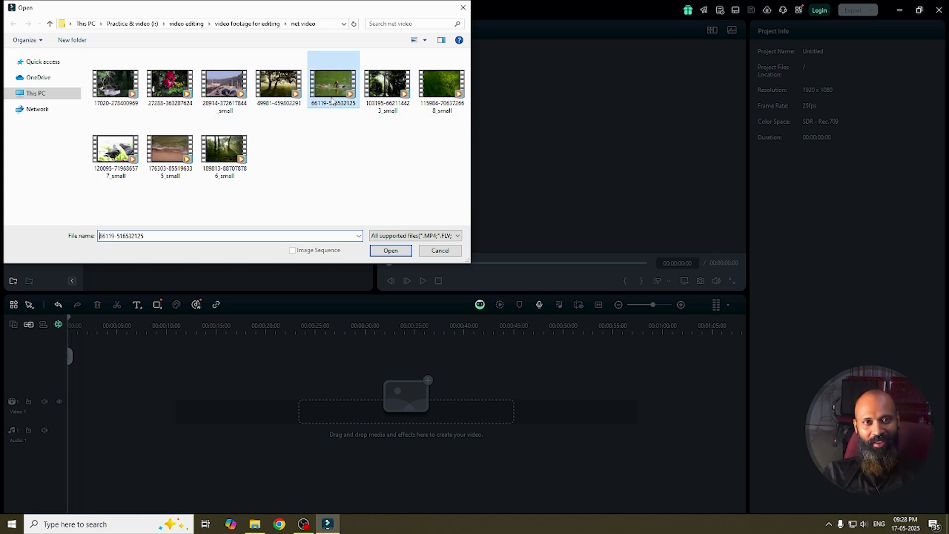
{"action": "left_click", "coordinate": [387, 89], "text": "ctrl"}
{"action": "left_click", "coordinate": [441, 85], "text": "ctrl"}
{"action": "left_click", "coordinate": [115, 149], "text": "ctrl"}
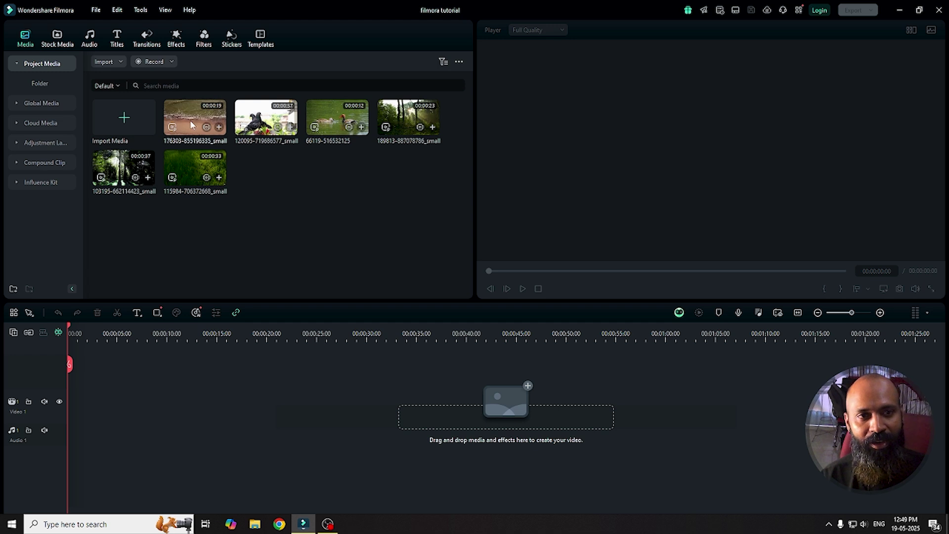
{"action": "left_click", "coordinate": [265, 118]}
{"action": "double_click", "coordinate": [254, 114]}
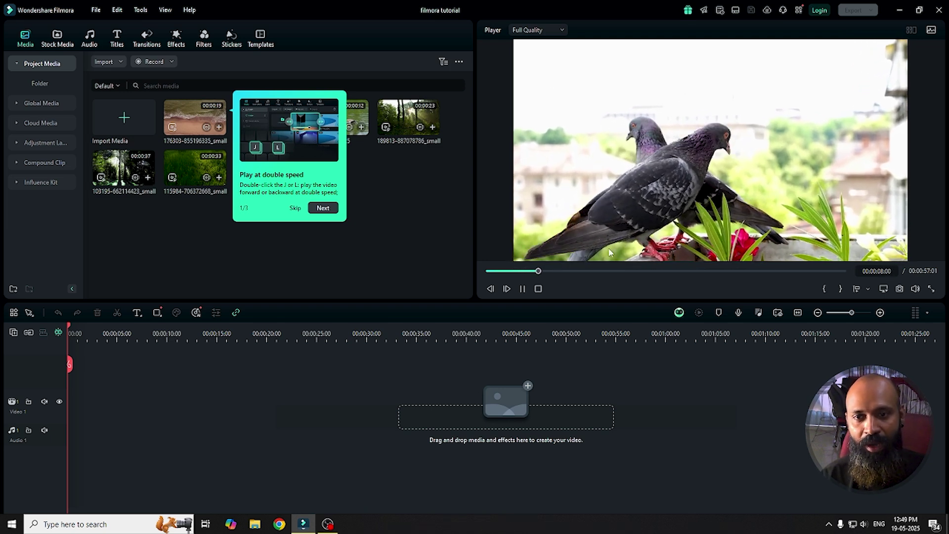
{"action": "mouse_move", "coordinate": [545, 276]}
{"action": "left_mouse_down"}
{"action": "mouse_move", "coordinate": [508, 274]}
{"action": "mouse_move", "coordinate": [542, 271]}
{"action": "mouse_move", "coordinate": [528, 271]}
{"action": "left_mouse_up"}
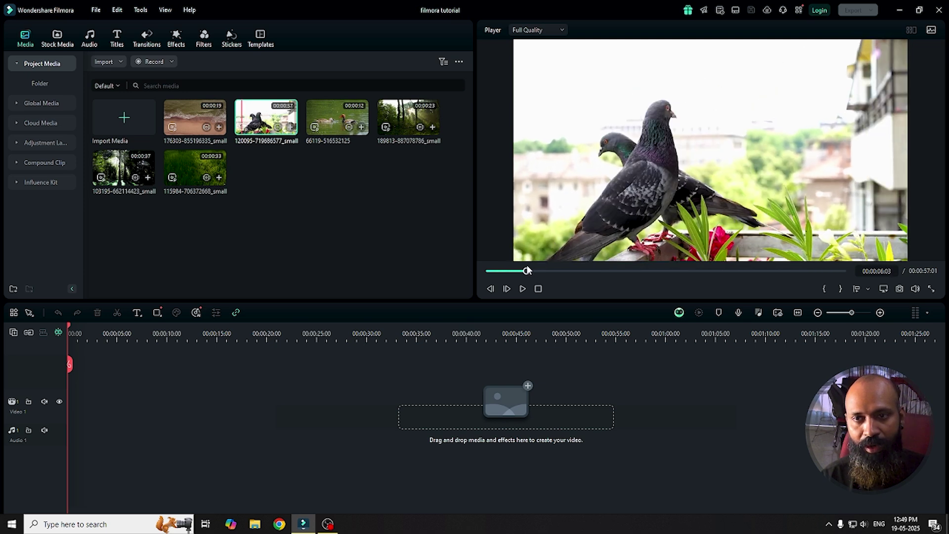
{"action": "left_click", "coordinate": [824, 289]}
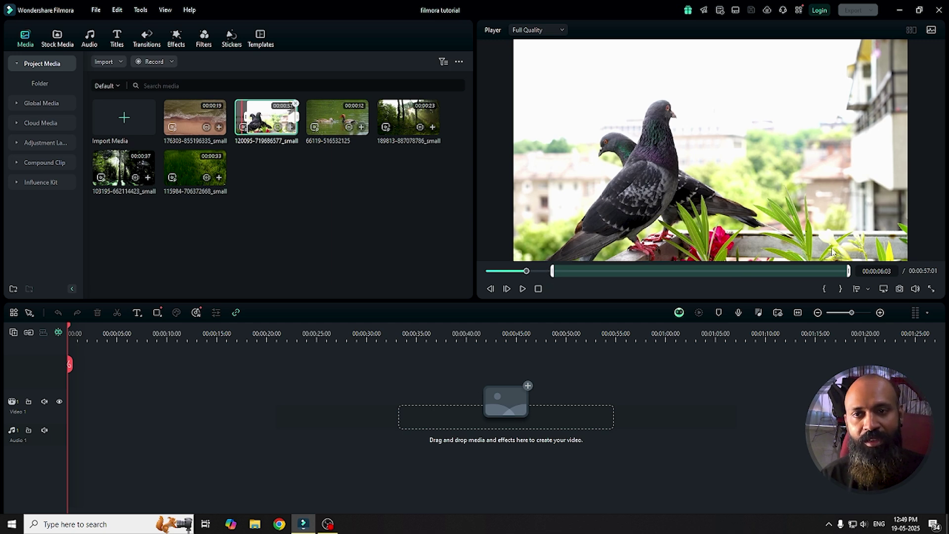
{"action": "left_click_drag", "start_coordinate": [526, 271], "coordinate": [645, 272]}
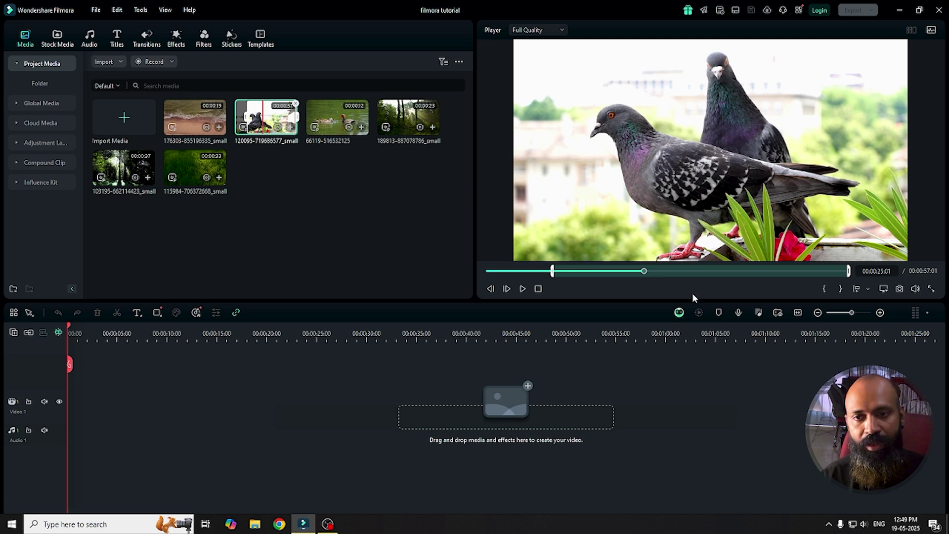
{"action": "left_click", "coordinate": [841, 289]}
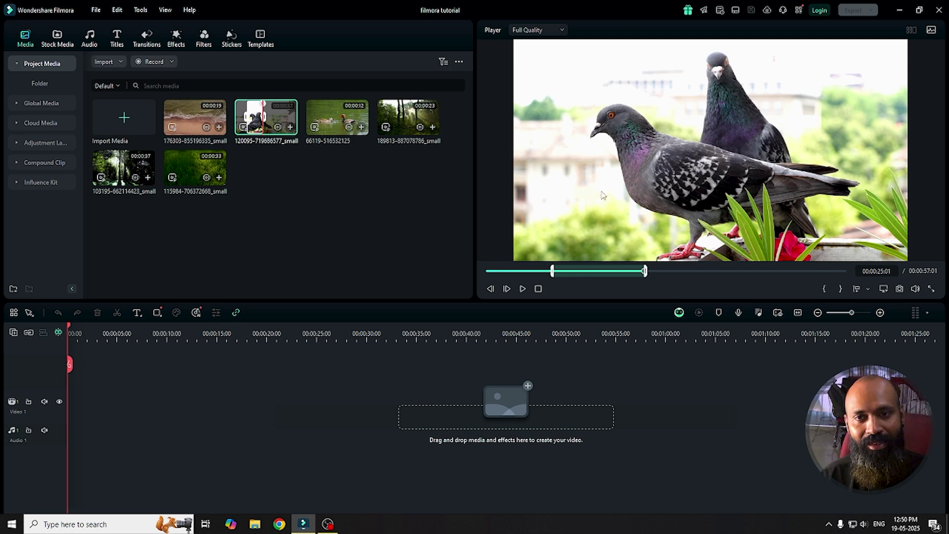
{"action": "left_click_drag", "start_coordinate": [664, 170], "coordinate": [130, 444]}
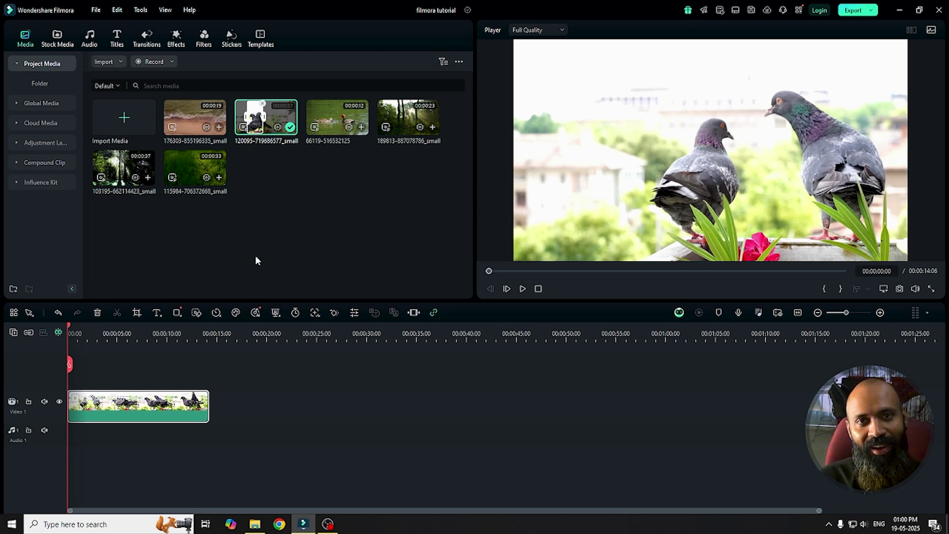
{"action": "left_click_drag", "start_coordinate": [415, 186], "coordinate": [407, 168]}
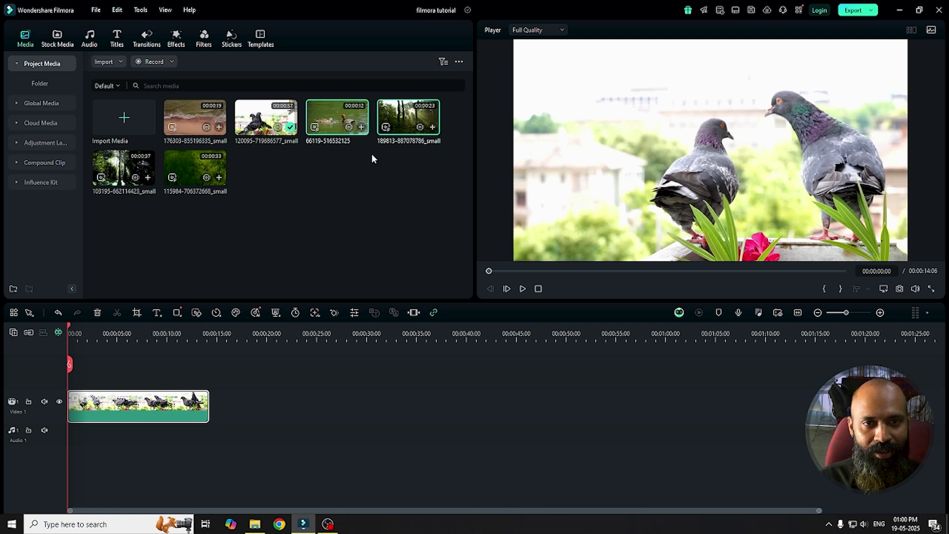
{"action": "left_click_drag", "start_coordinate": [402, 147], "coordinate": [237, 414]}
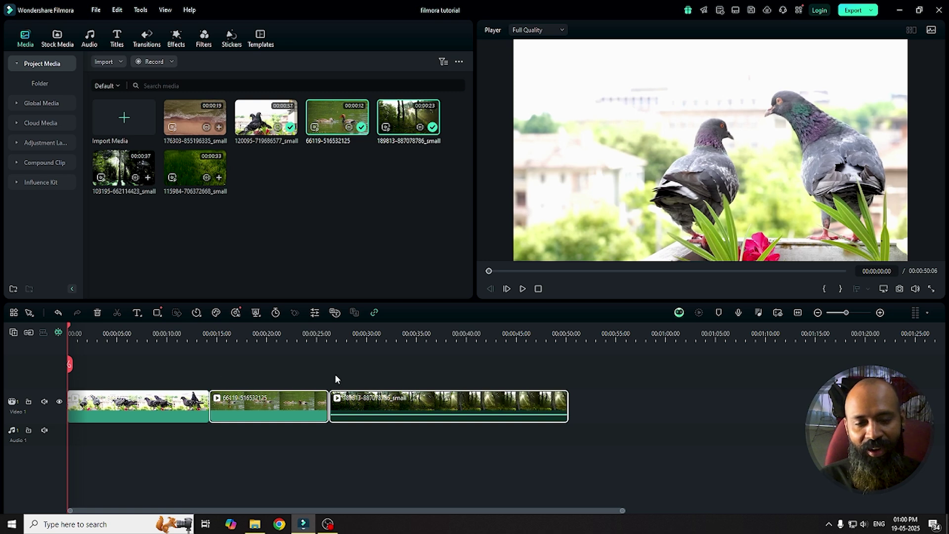
- Scrub through the pigeon, duck and forest clips on the timeline at different timeline scales
{"action": "left_click", "coordinate": [309, 337]}
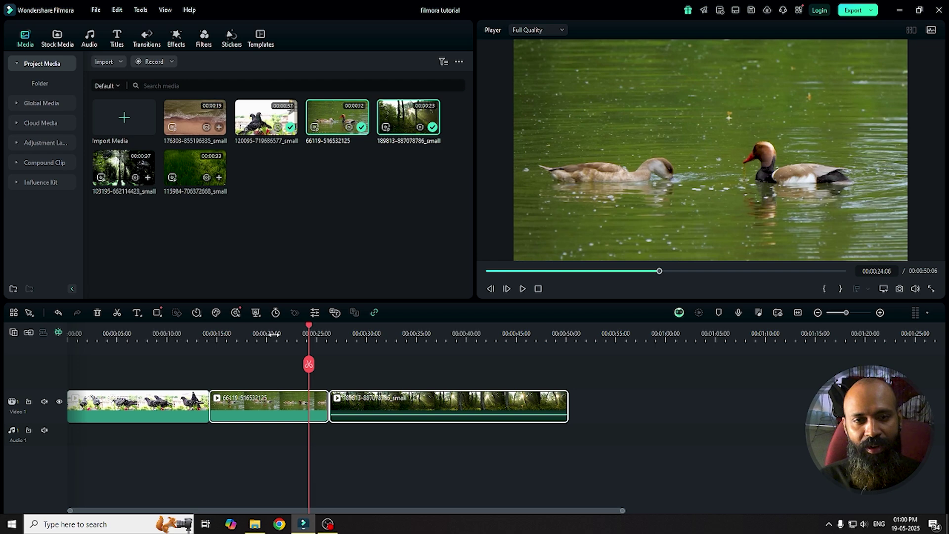
{"action": "scroll", "coordinate": [273, 335], "scroll_direction": "up", "scroll_amount": 5}
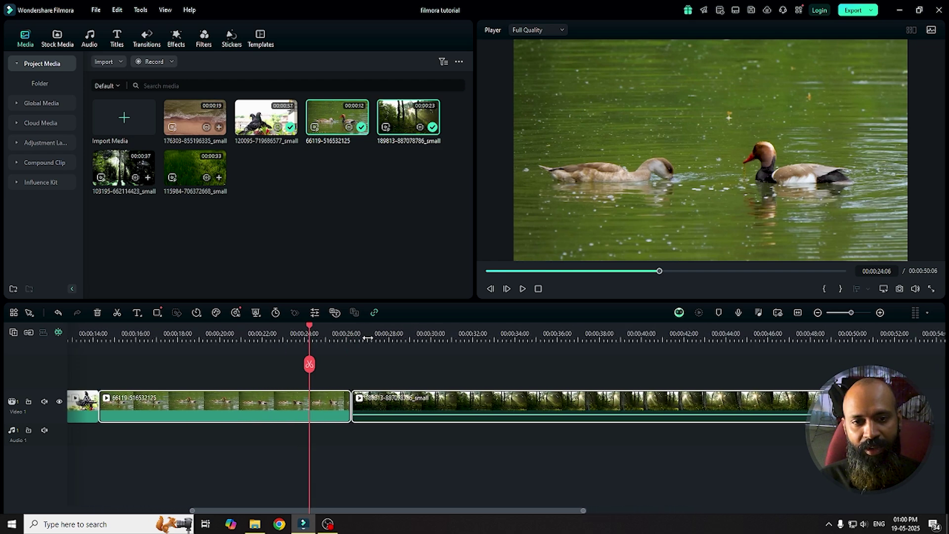
{"action": "scroll", "coordinate": [367, 338], "scroll_direction": "up", "scroll_amount": 3}
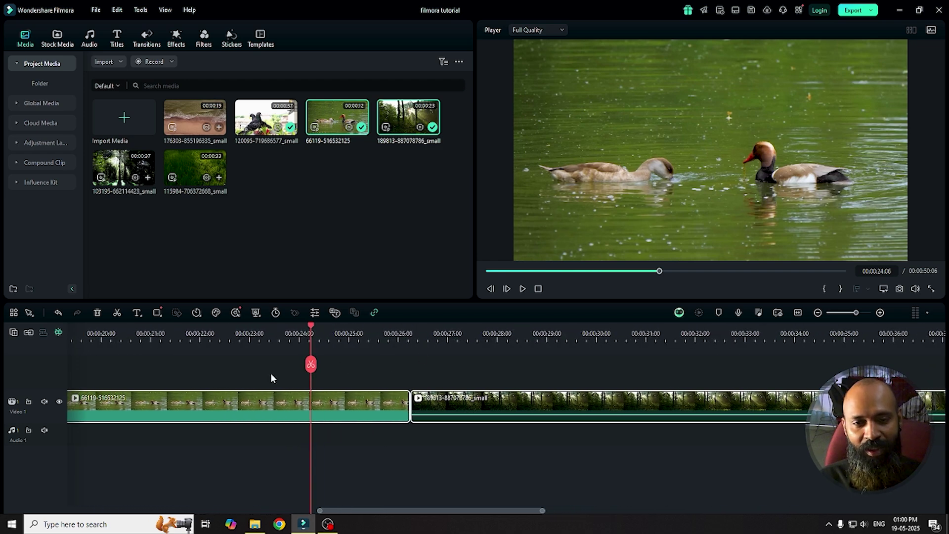
{"action": "scroll", "coordinate": [271, 336], "scroll_direction": "down", "scroll_amount": 8}
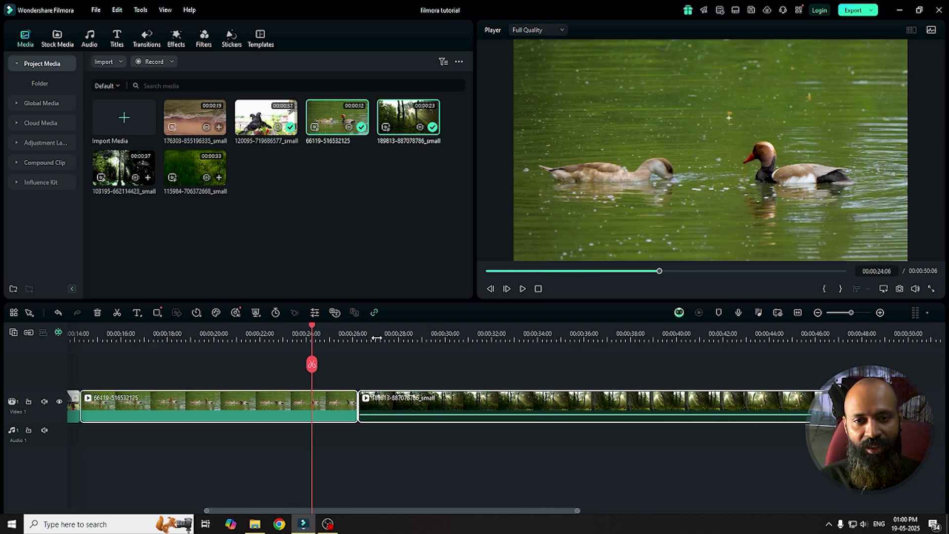
{"action": "scroll", "coordinate": [270, 337], "scroll_direction": "down", "scroll_amount": 1}
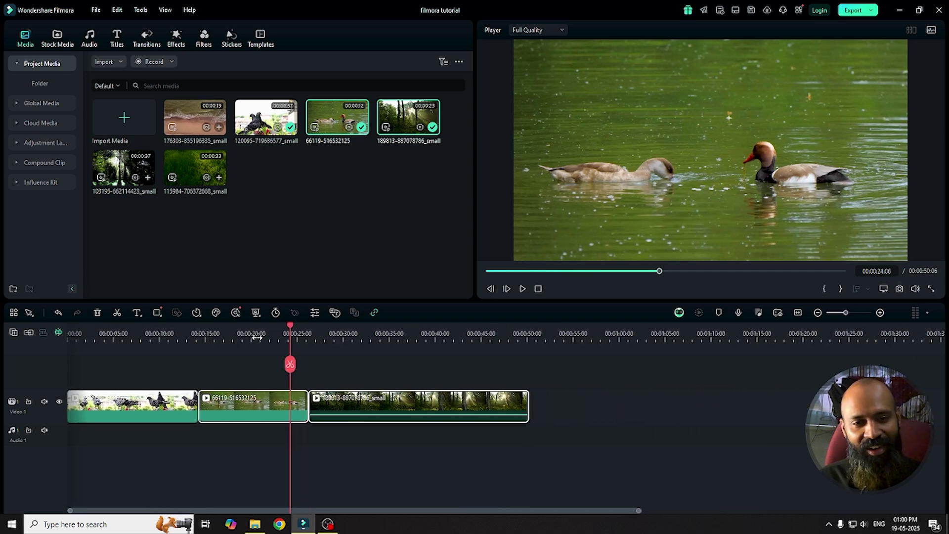
{"action": "left_click_drag", "start_coordinate": [257, 337], "coordinate": [127, 356]}
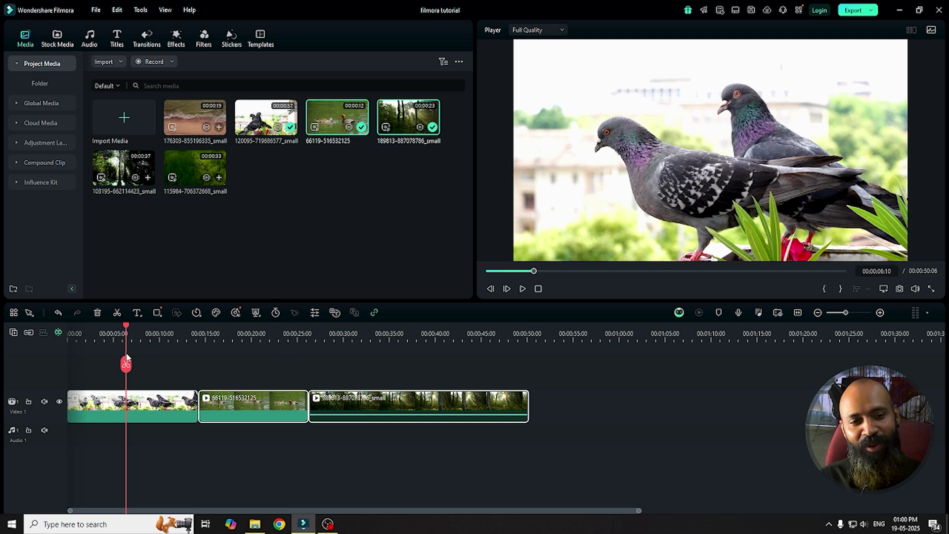
{"action": "left_click_drag", "start_coordinate": [180, 334], "coordinate": [404, 326]}
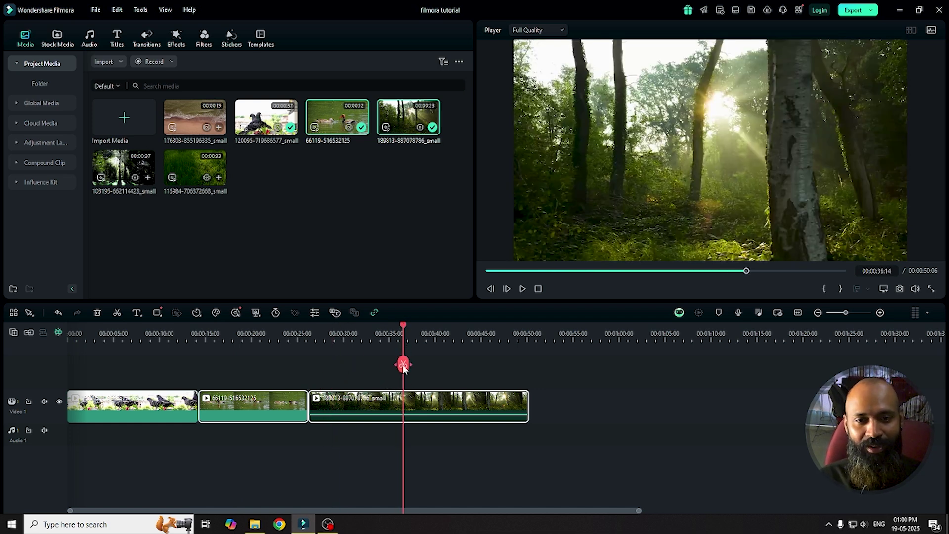
{"action": "left_click_drag", "start_coordinate": [404, 327], "coordinate": [387, 368]}
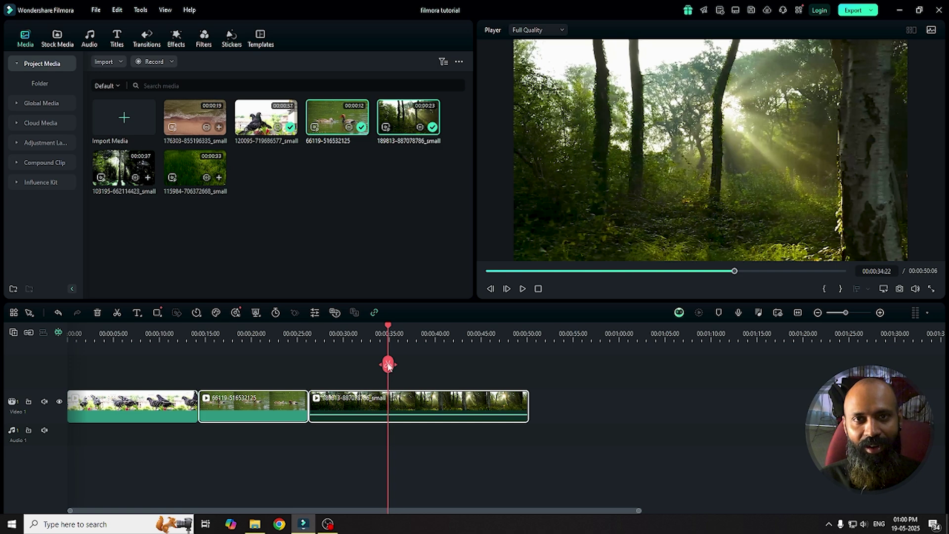
- Try splitting the forest clip at 00:00:43:11 and deleting its first part, and undo these edits
{"action": "left_click_drag", "start_coordinate": [390, 327], "coordinate": [466, 365]}
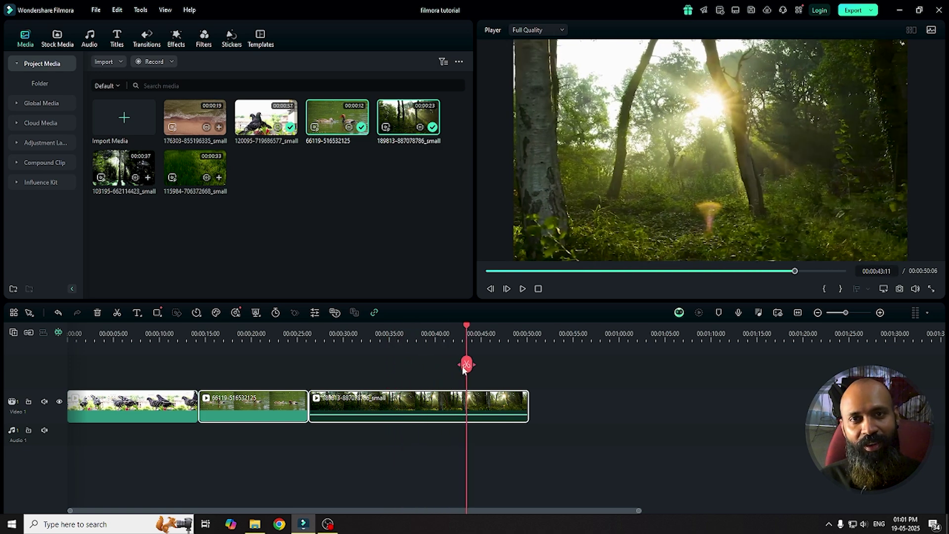
{"action": "left_click", "coordinate": [468, 366]}
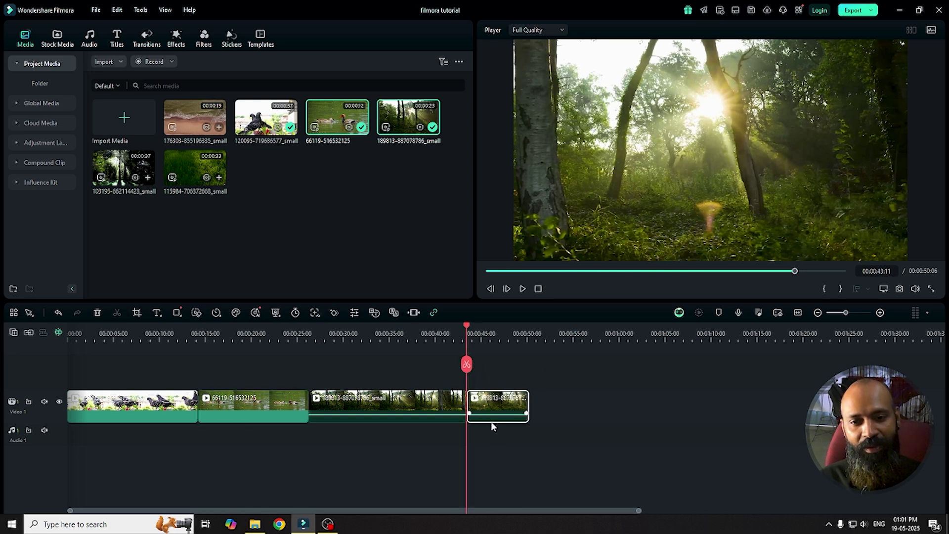
{"action": "left_click_drag", "start_coordinate": [465, 329], "coordinate": [411, 345]}
{"action": "left_click", "coordinate": [434, 406]}
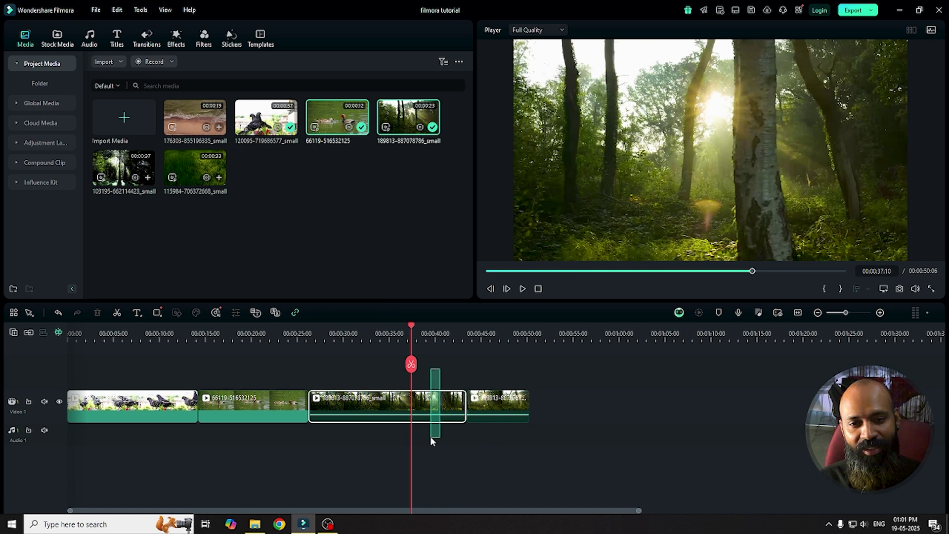
{"action": "key", "text": "Delete"}
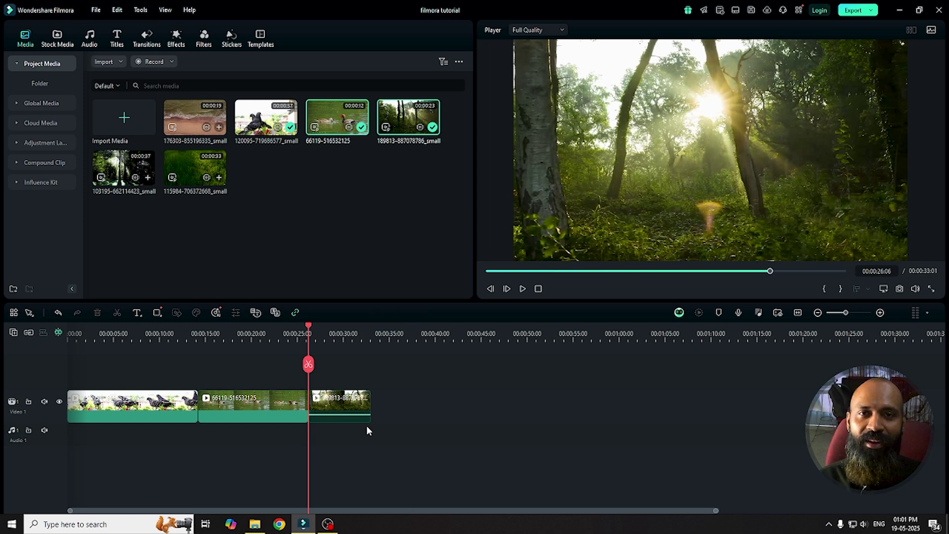
{"action": "key", "text": "ctrl+z"}
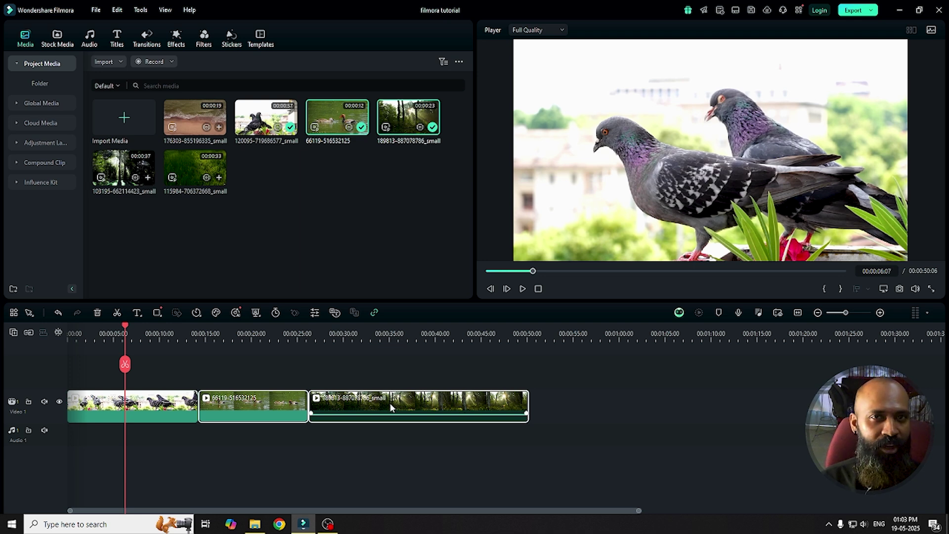
- Move the duck and forest clips further along Video 1, leaving gaps between all three clips
{"action": "left_click_drag", "start_coordinate": [381, 407], "coordinate": [564, 406]}
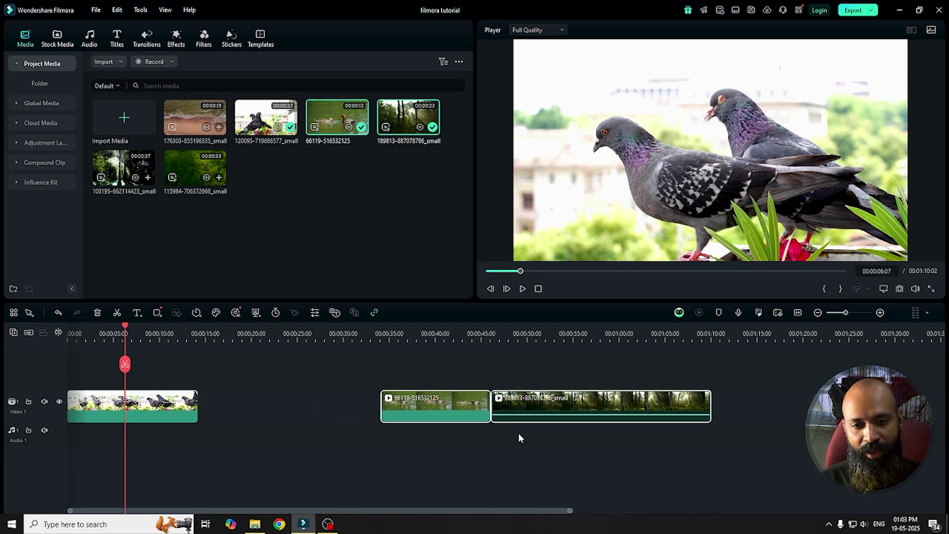
{"action": "left_click_drag", "start_coordinate": [458, 415], "coordinate": [306, 412]}
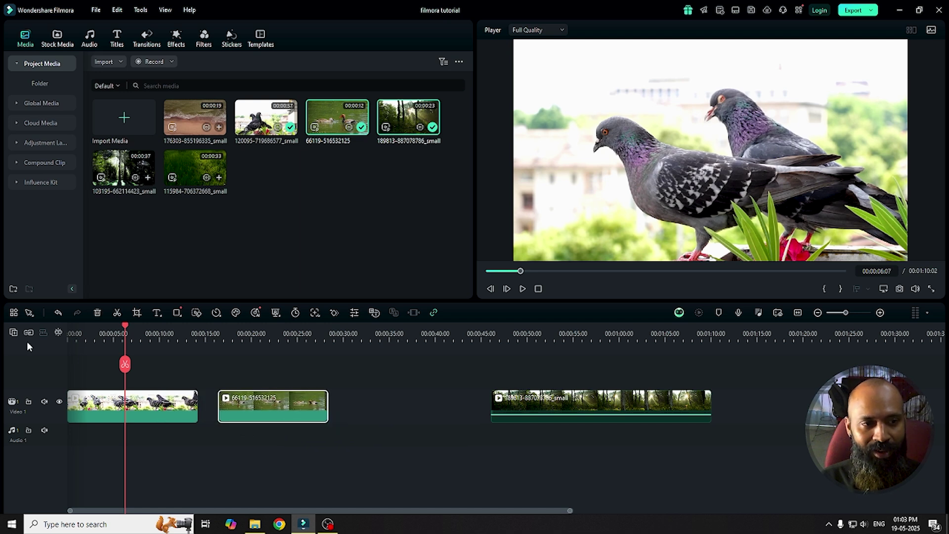
- Turn on timeline snapping and snap the duck clip to the pigeon clip's end and the forest clip to the duck clip's end
{"action": "left_click", "coordinate": [62, 332]}
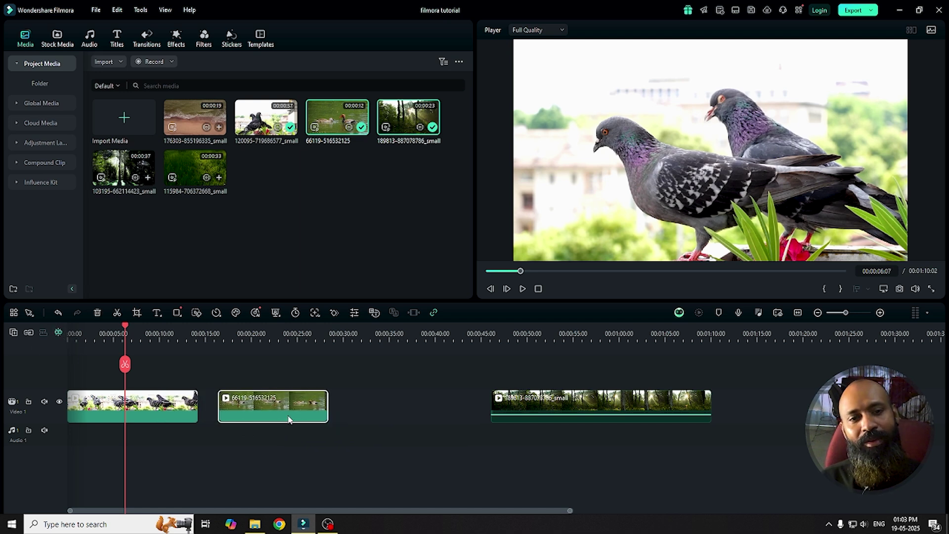
{"action": "left_click_drag", "start_coordinate": [307, 409], "coordinate": [280, 406]}
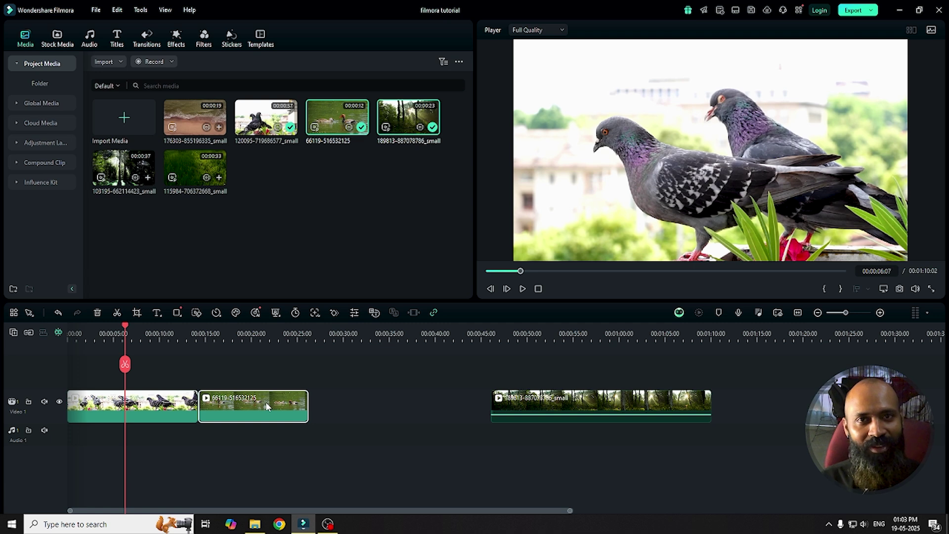
{"action": "mouse_move", "coordinate": [267, 406]}
{"action": "left_mouse_down"}
{"action": "mouse_move", "coordinate": [449, 406]}
{"action": "mouse_move", "coordinate": [271, 409]}
{"action": "left_mouse_up"}
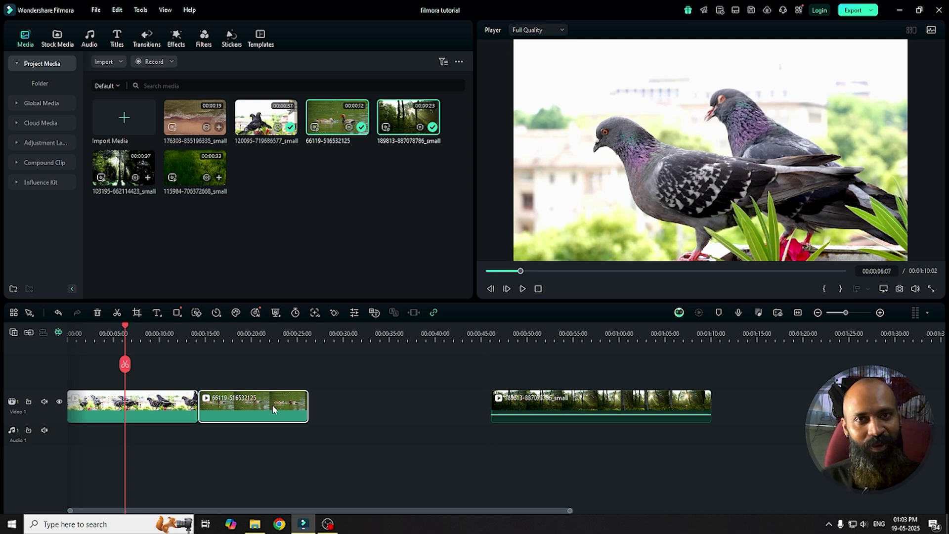
{"action": "left_click_drag", "start_coordinate": [663, 406], "coordinate": [482, 410]}
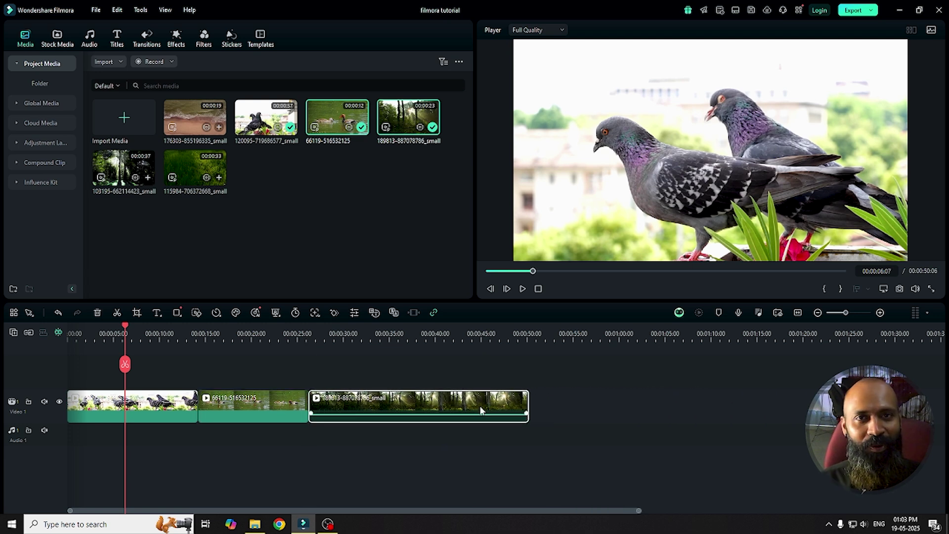
- Turn on the clip-link toggle above the track headers and split the forest clip at 00:00:39:09
{"action": "left_click", "coordinate": [28, 332]}
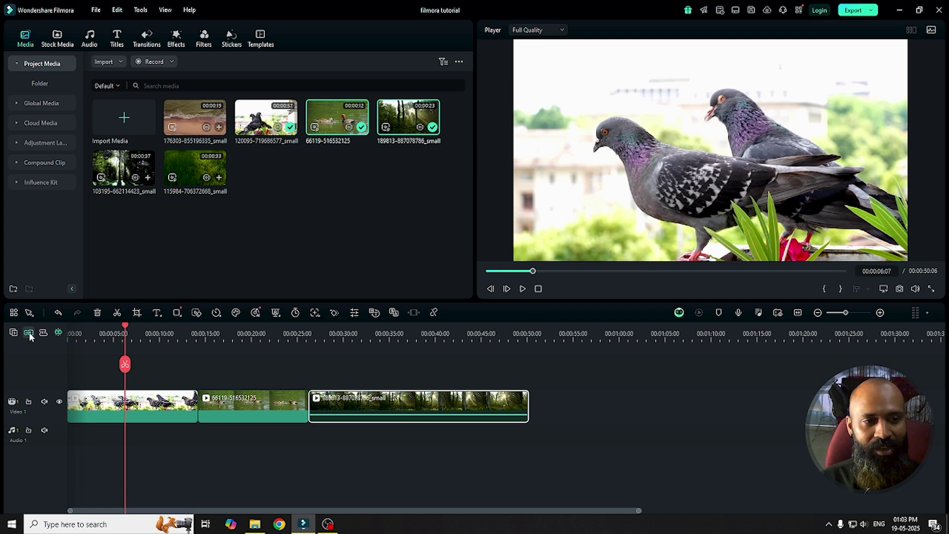
{"action": "left_click_drag", "start_coordinate": [125, 327], "coordinate": [430, 341]}
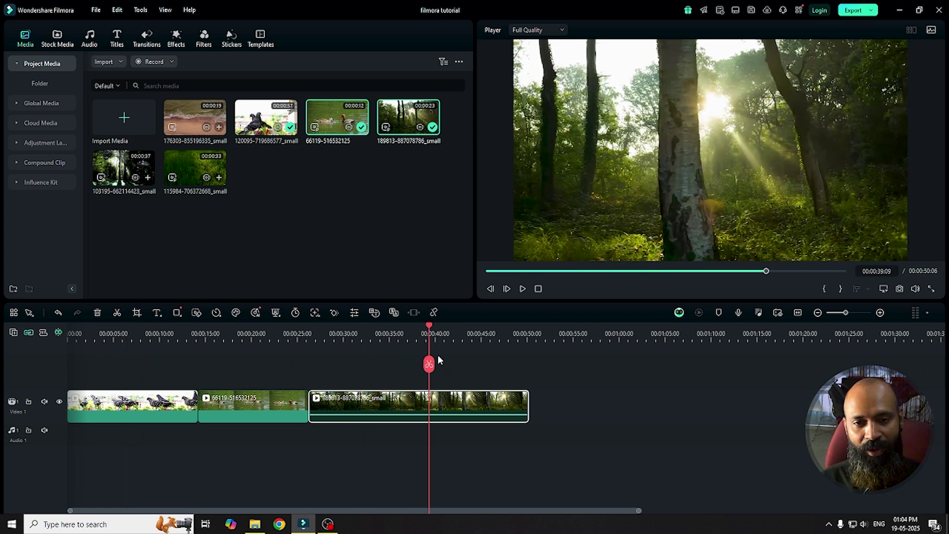
{"action": "left_click", "coordinate": [429, 364]}
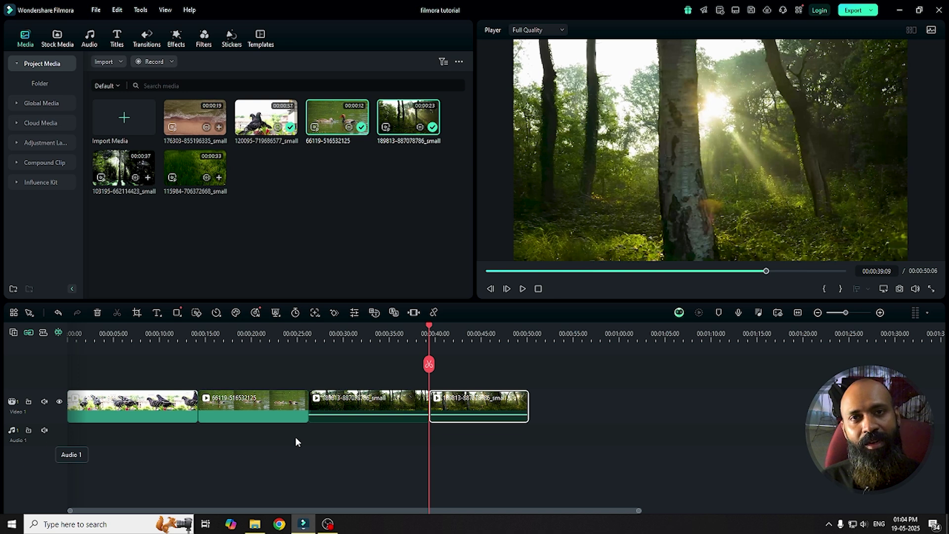
- Try deleting the first part of the split forest clip on Video 1, and undo the deletion
{"action": "left_click", "coordinate": [366, 365]}
{"action": "left_click", "coordinate": [366, 399]}
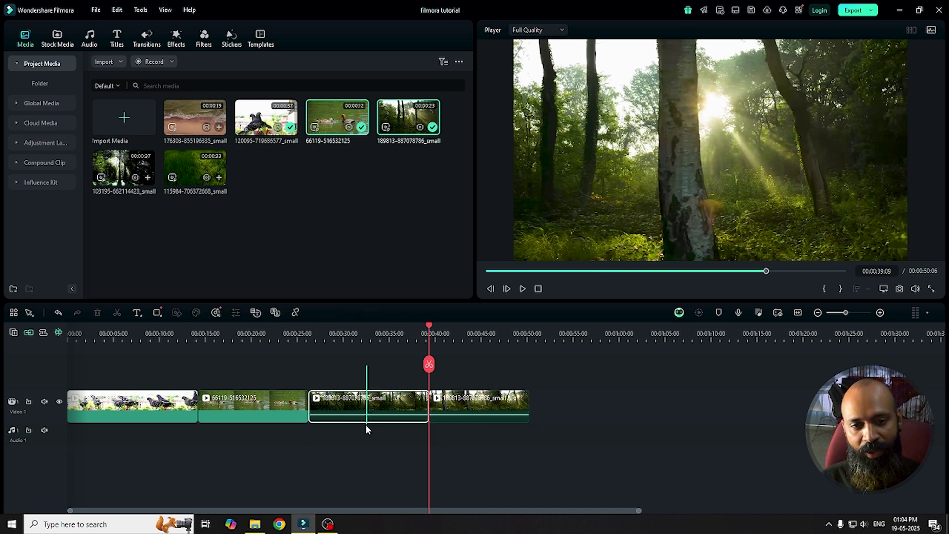
{"action": "key", "text": "Delete"}
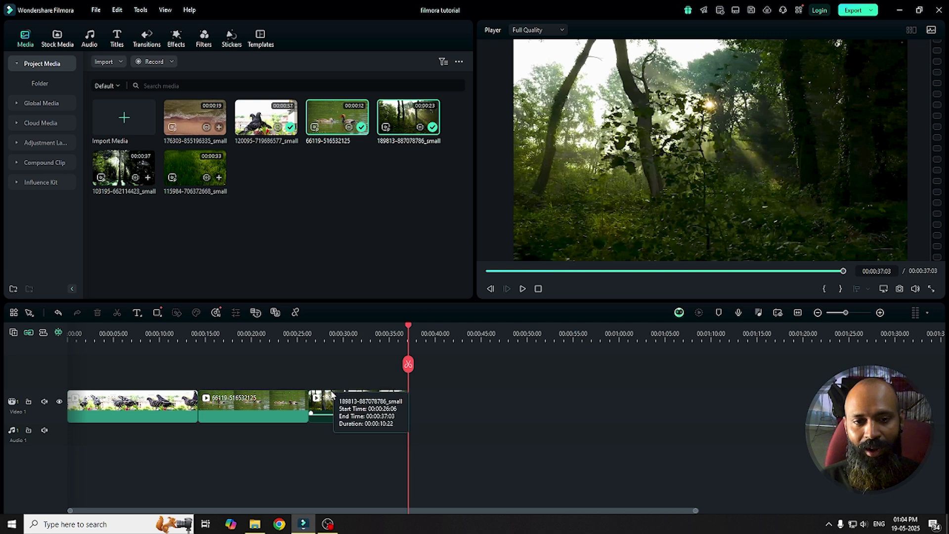
{"action": "left_click", "coordinate": [450, 396]}
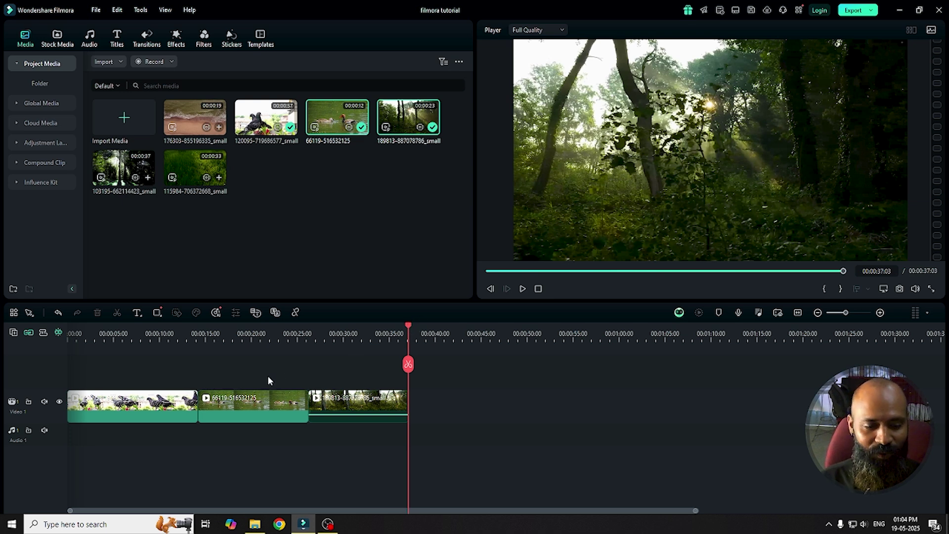
{"action": "key", "text": "ctrl+z"}
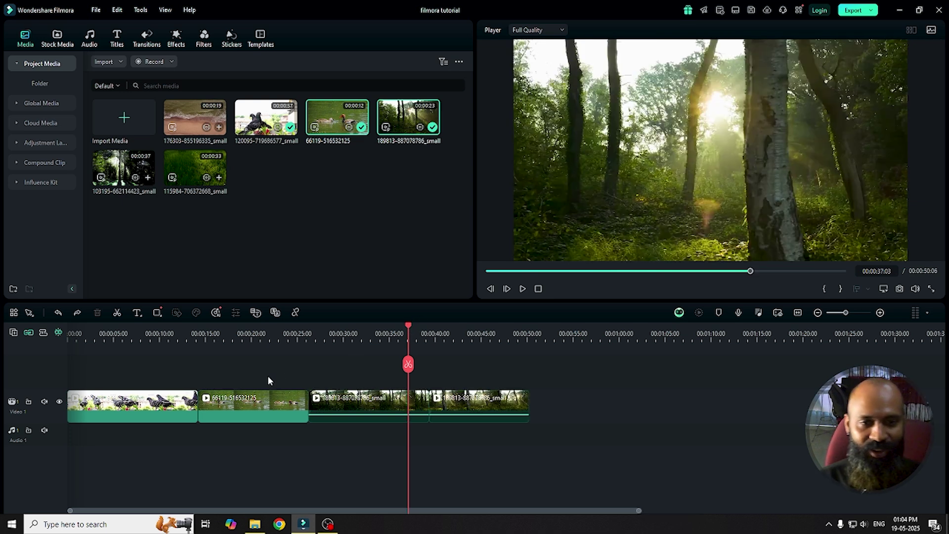
- With the clip-link toggle off, split the forest clip at 00:00:33:19, delete its first part and remove the gap left before the remaining clips
{"action": "key", "text": "ctrl+y"}
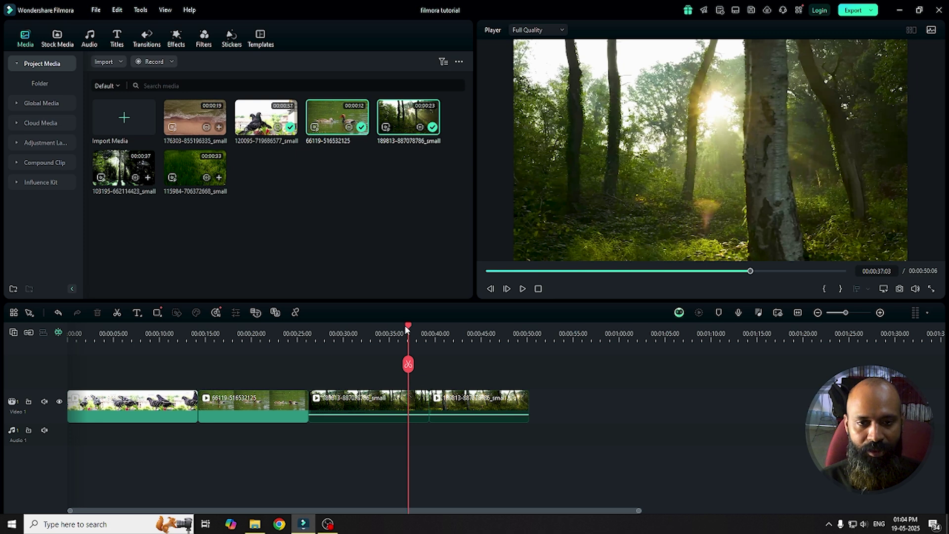
{"action": "left_click_drag", "start_coordinate": [405, 325], "coordinate": [377, 329]}
{"action": "left_click", "coordinate": [378, 365]}
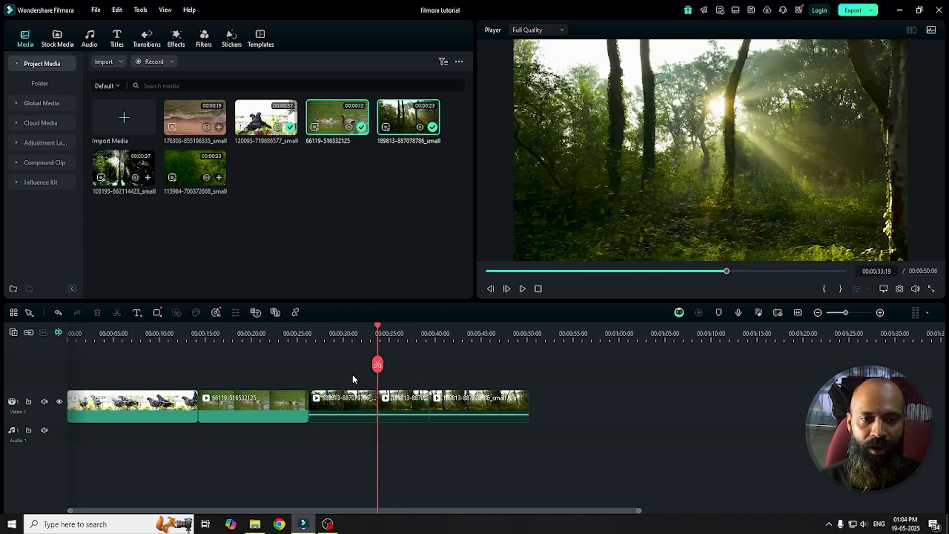
{"action": "left_click", "coordinate": [349, 406]}
{"action": "key", "text": "Delete"}
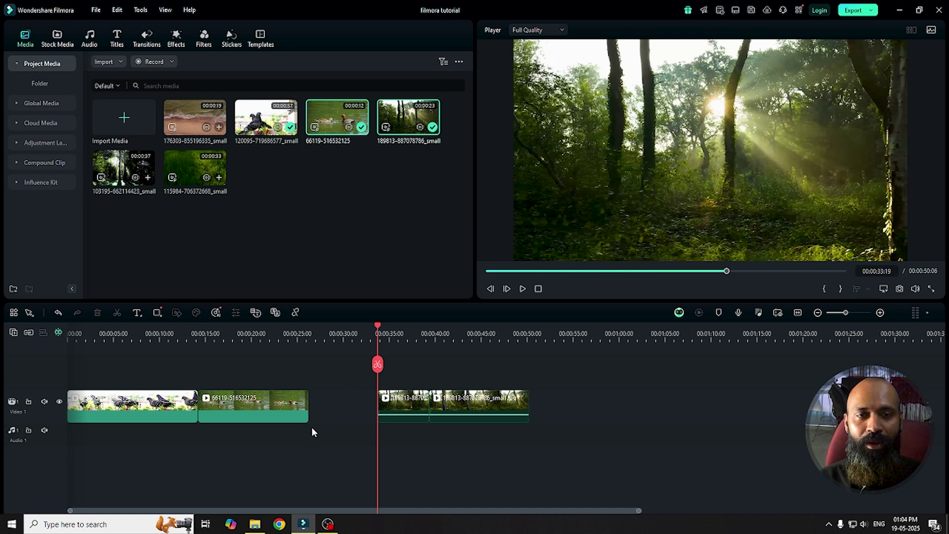
{"action": "left_click", "coordinate": [346, 413]}
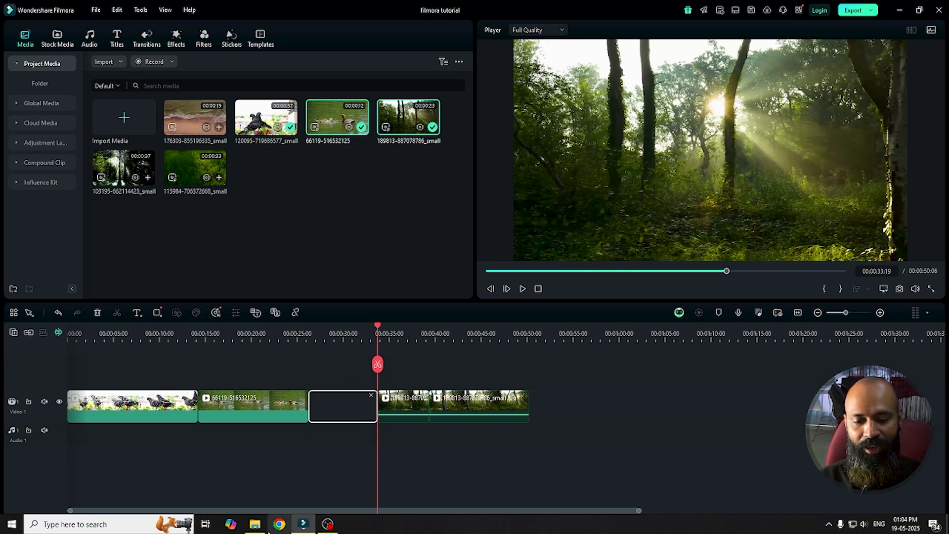
{"action": "key", "text": "Delete"}
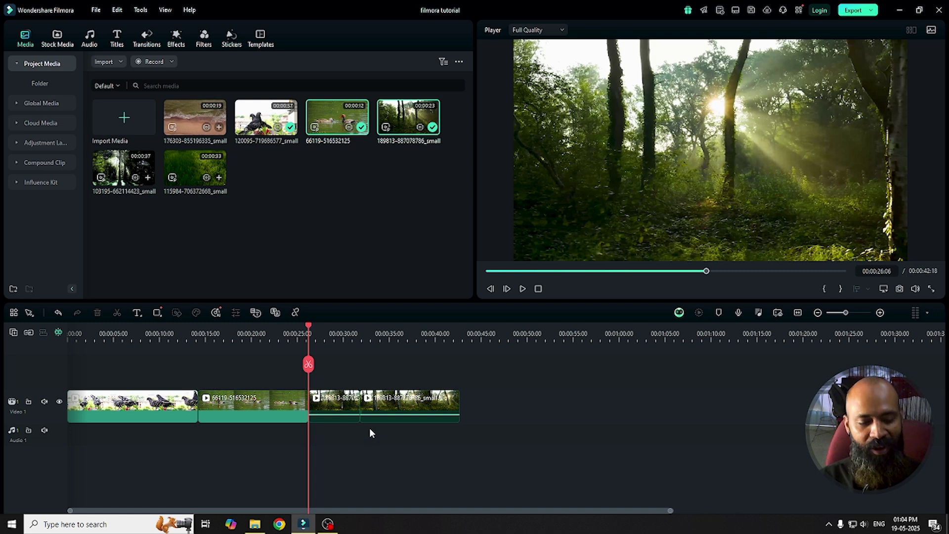
- Undo the gap removal, the deletion and both forest clip splits, with the clip-link toggle back on
{"action": "key", "text": "ctrl+z"}
{"action": "key", "text": "ctrl+z"}
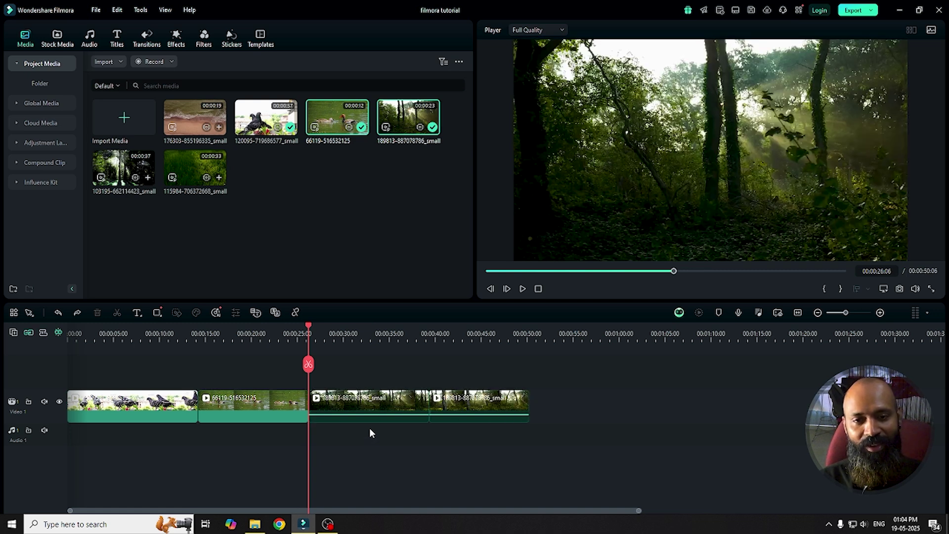
{"action": "key", "text": "ctrl+z"}
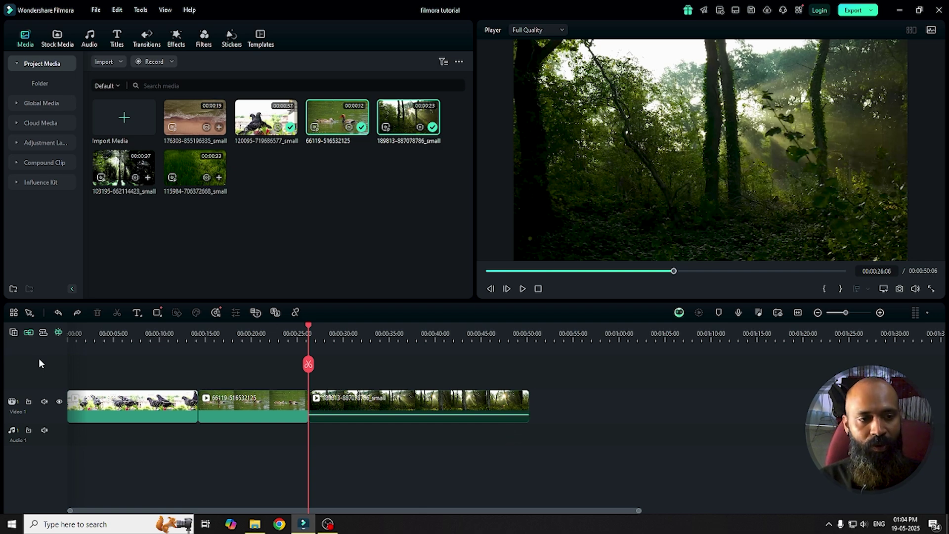
- Split the forest clip at 00:00:36:22 and delete its first part so the remainder follows the duck clip
{"action": "left_click", "coordinate": [407, 340]}
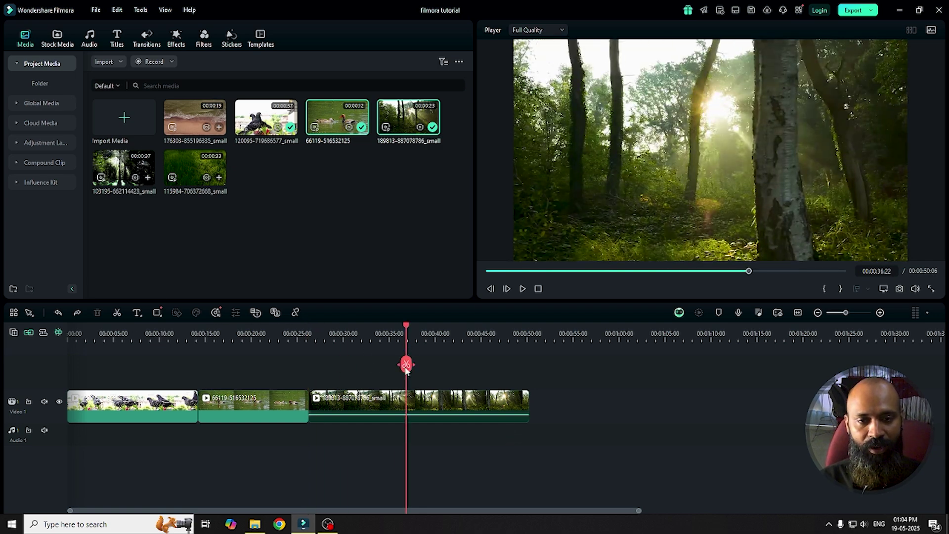
{"action": "left_click", "coordinate": [406, 364]}
{"action": "key", "text": "Delete"}
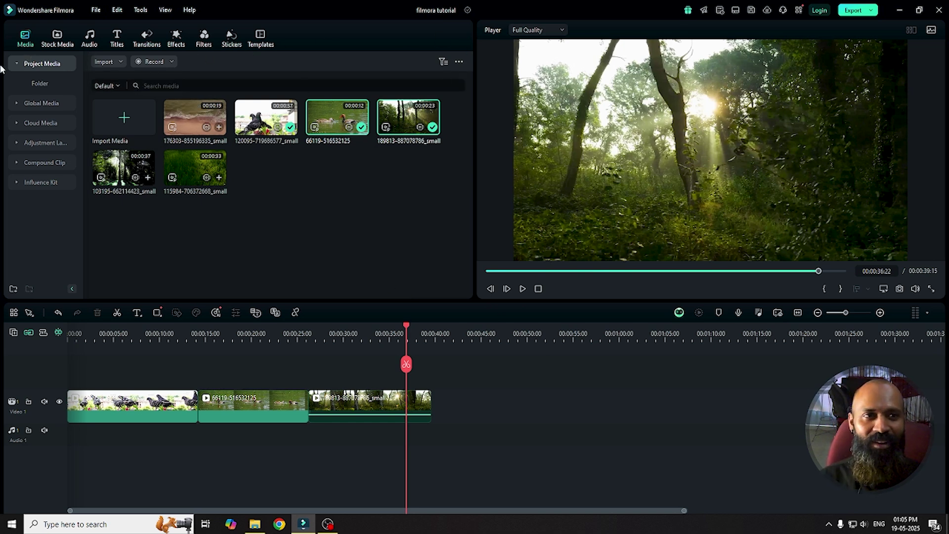
- Find the green-screen clip "hand pointing finger" in the trending stock media library and preview it
{"action": "left_click", "coordinate": [54, 42]}
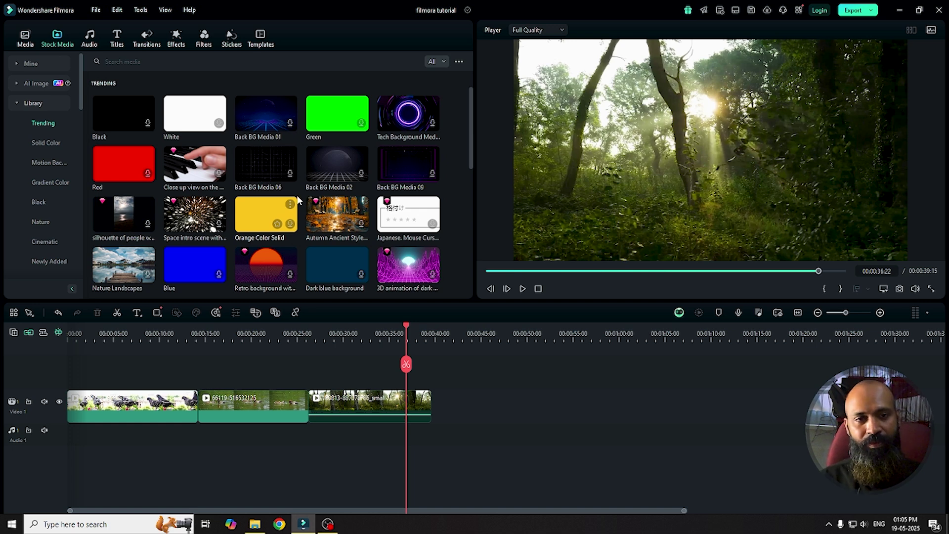
{"action": "scroll", "coordinate": [307, 173], "scroll_direction": "down", "scroll_amount": 1}
{"action": "scroll", "coordinate": [321, 139], "scroll_direction": "up", "scroll_amount": 1}
{"action": "scroll", "coordinate": [322, 128], "scroll_direction": "down", "scroll_amount": 2}
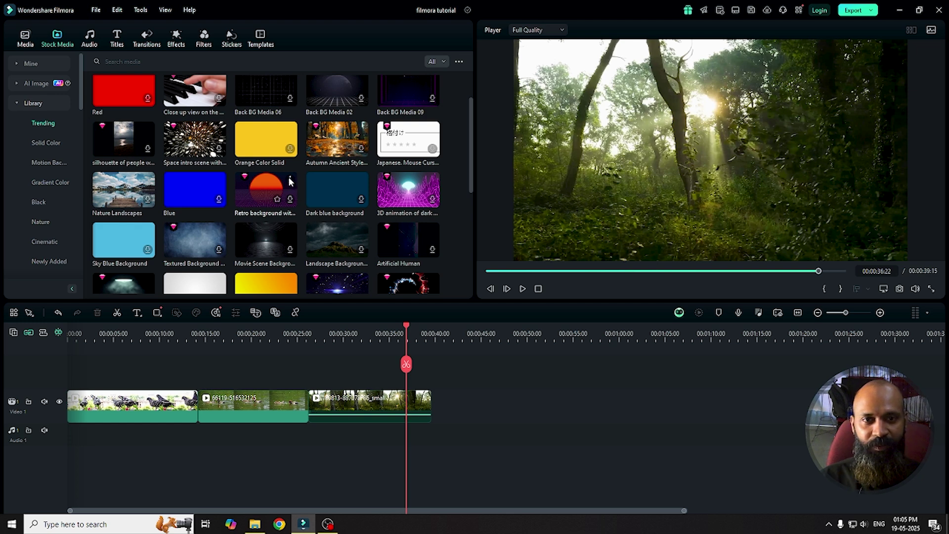
{"action": "scroll", "coordinate": [257, 223], "scroll_direction": "down", "scroll_amount": 10}
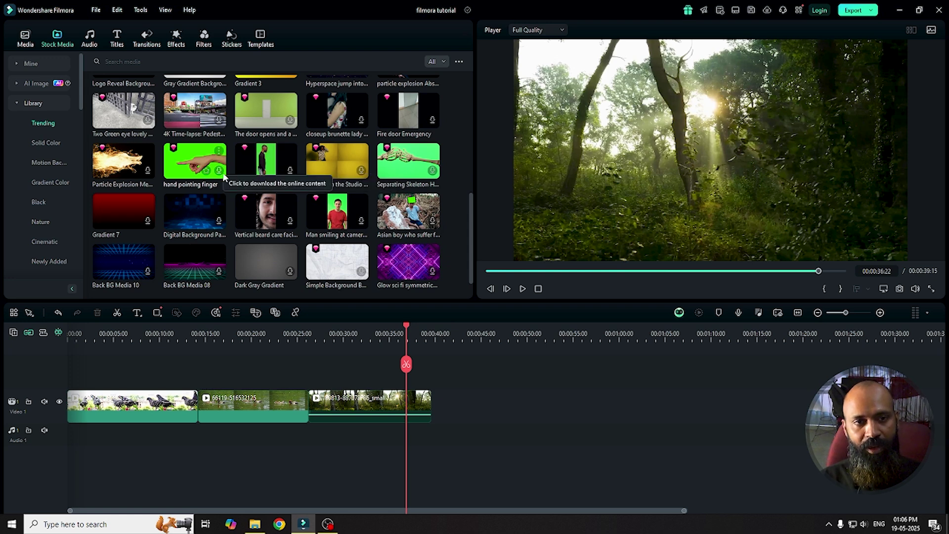
{"action": "left_click", "coordinate": [199, 162]}
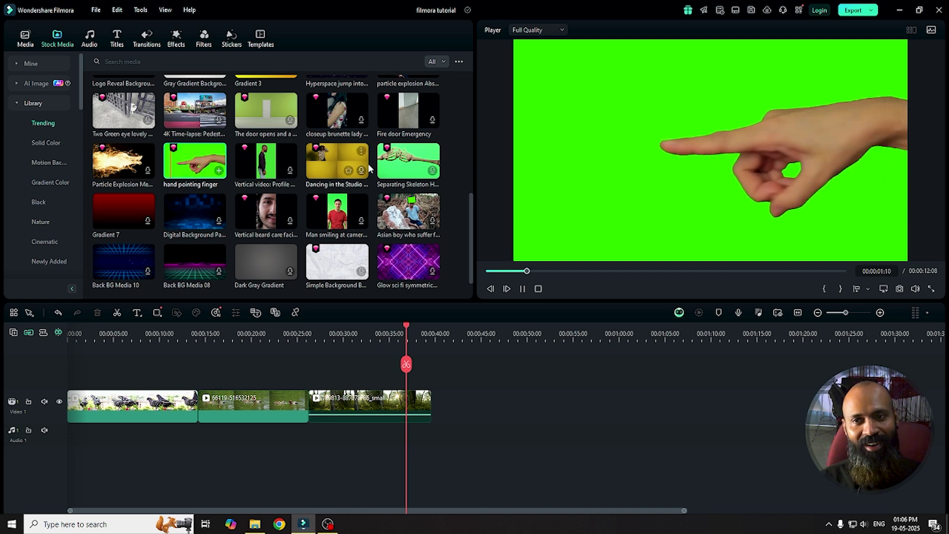
- Place the "hand pointing finger" clip after the forest clip, keep the 1920 x 1080 25fps project settings, and move the playhead to 00:00:43:02
{"action": "left_click_drag", "start_coordinate": [199, 163], "coordinate": [433, 411]}
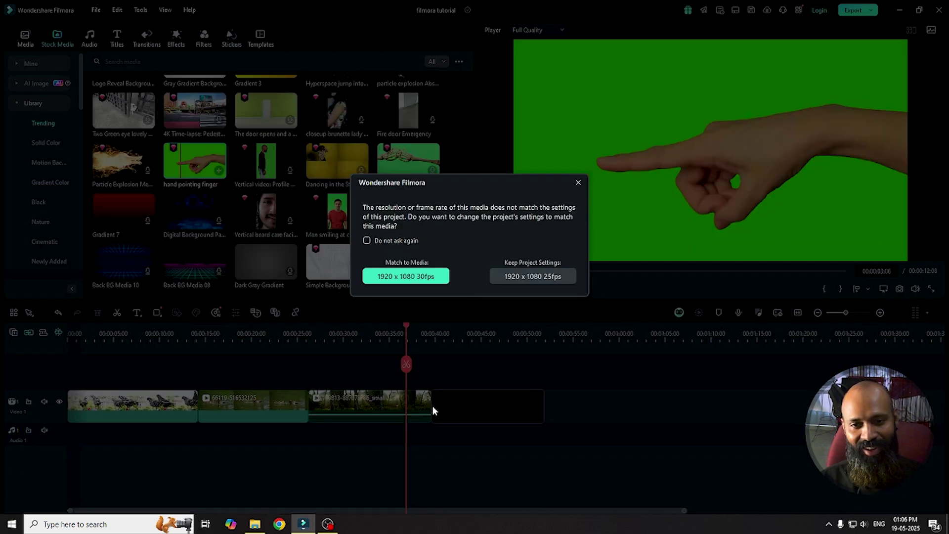
{"action": "left_click", "coordinate": [525, 277]}
{"action": "left_click", "coordinate": [464, 345]}
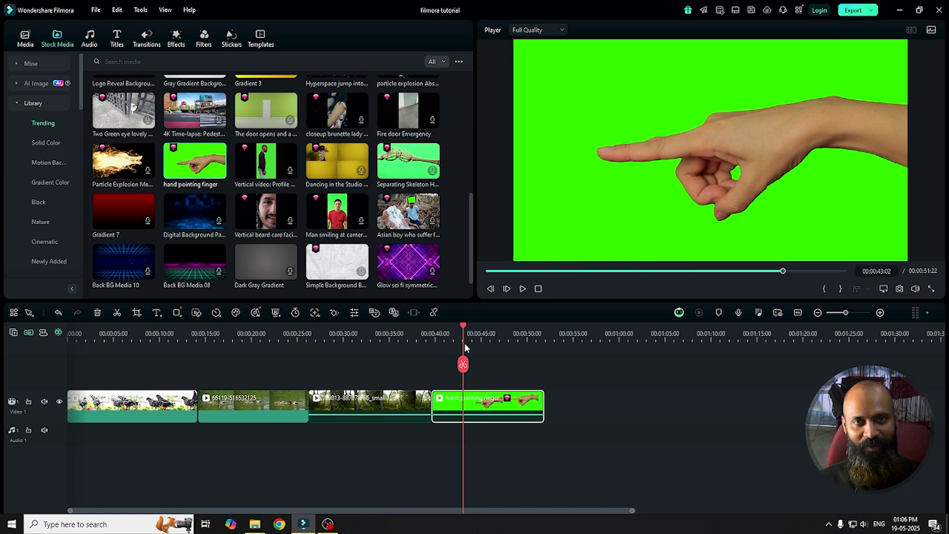
- Look through the partner sources for stock media and return to the trending library
{"action": "left_click", "coordinate": [33, 103]}
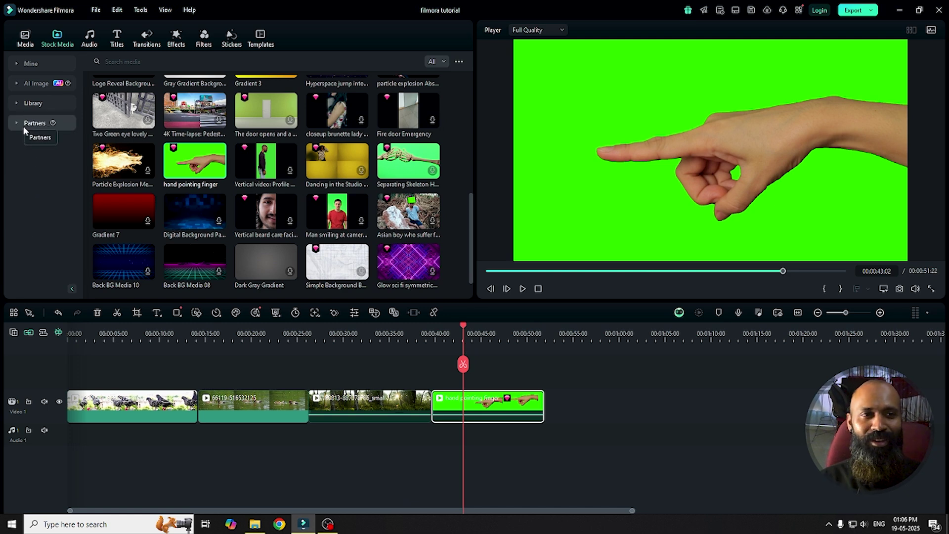
{"action": "left_click", "coordinate": [16, 123]}
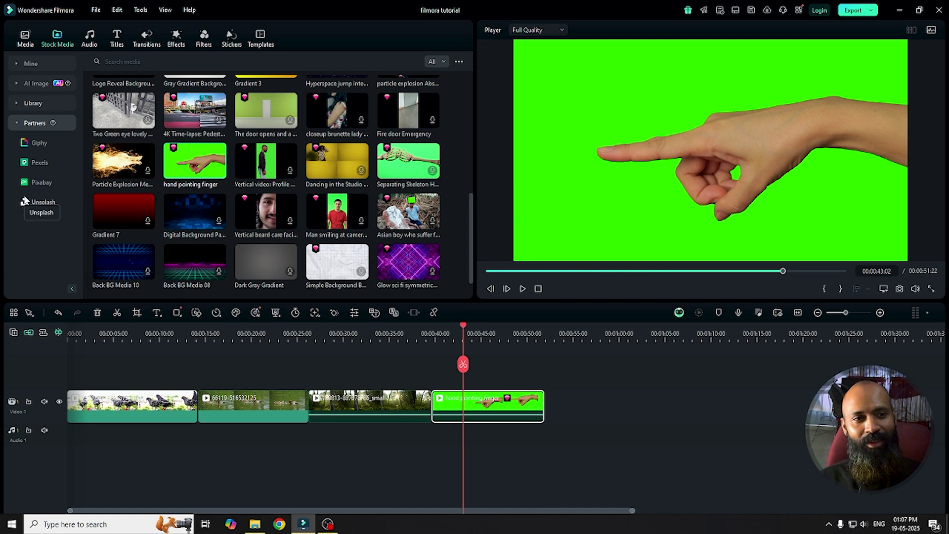
{"action": "left_click", "coordinate": [33, 103]}
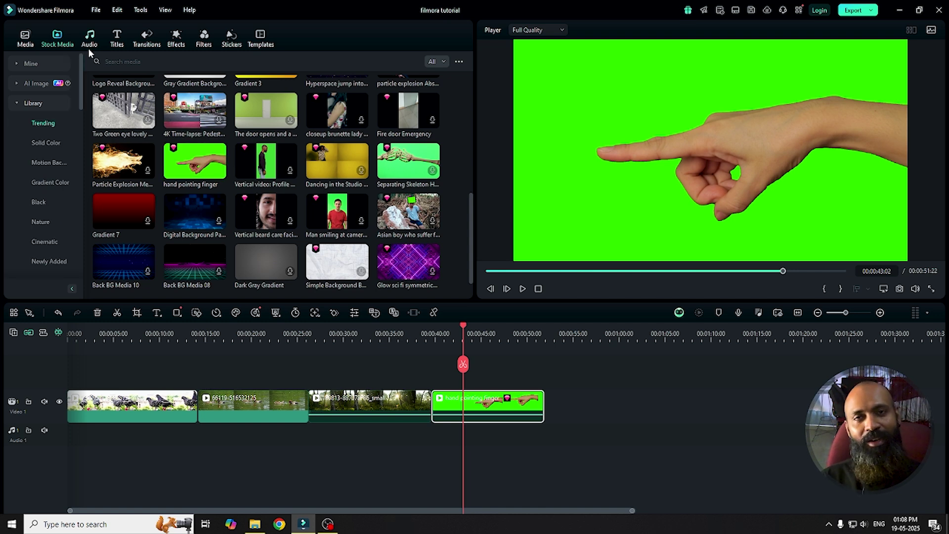
- Download "Cool Guy-AI Music" from the trending music and place it at the start of Audio 1
{"action": "left_click", "coordinate": [93, 41]}
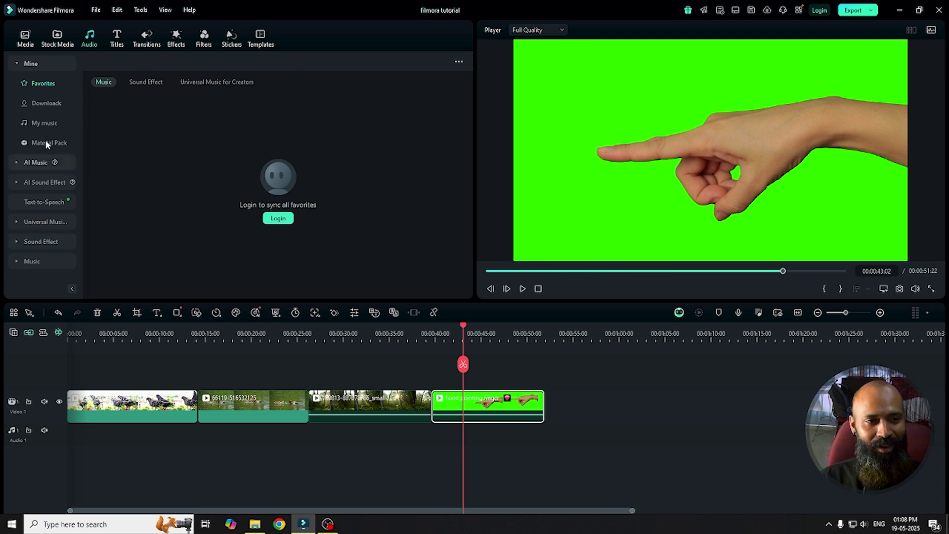
{"action": "left_click", "coordinate": [39, 263]}
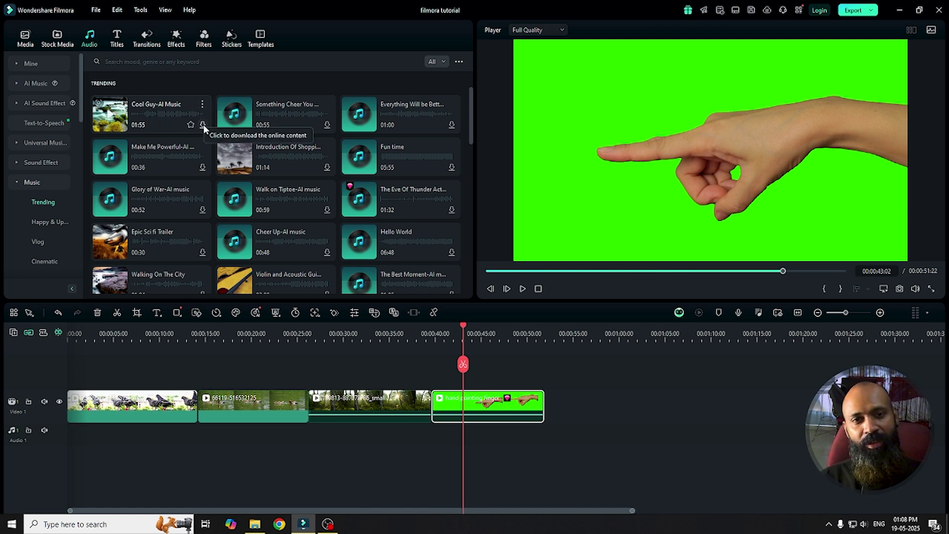
{"action": "mouse_move", "coordinate": [470, 109]}
{"action": "left_mouse_down"}
{"action": "mouse_move", "coordinate": [467, 147]}
{"action": "mouse_move", "coordinate": [466, 114]}
{"action": "left_mouse_up"}
{"action": "scroll", "coordinate": [241, 114], "scroll_direction": "up", "scroll_amount": 2}
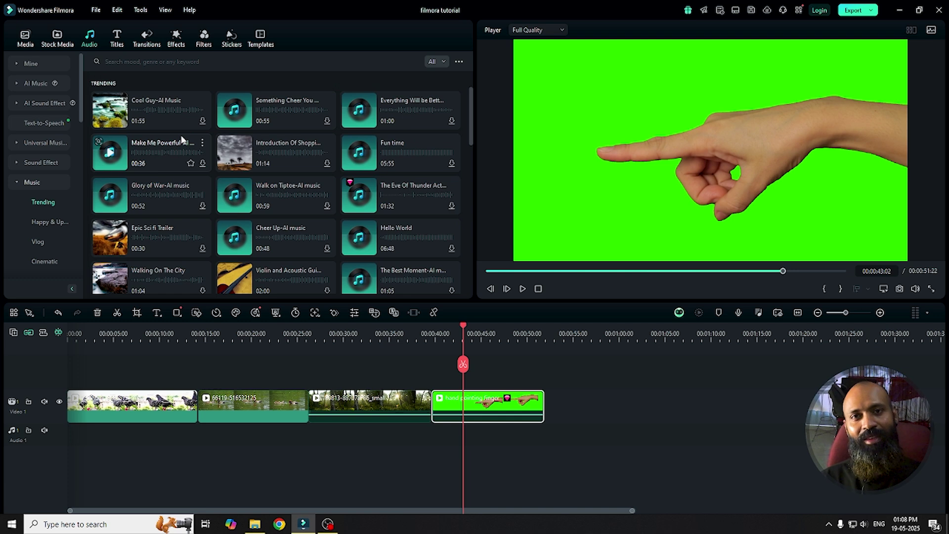
{"action": "left_click", "coordinate": [110, 112]}
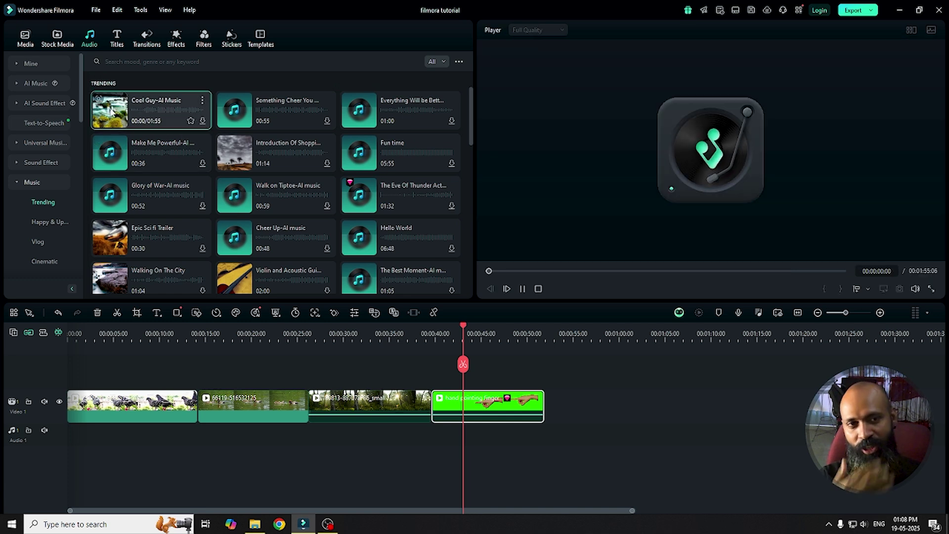
{"action": "left_click", "coordinate": [203, 120]}
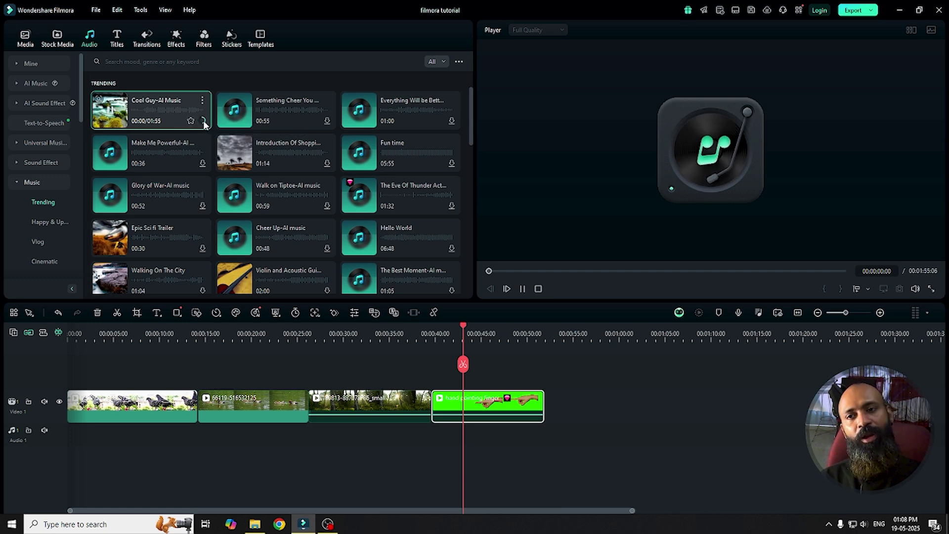
{"action": "left_click_drag", "start_coordinate": [163, 107], "coordinate": [82, 440]}
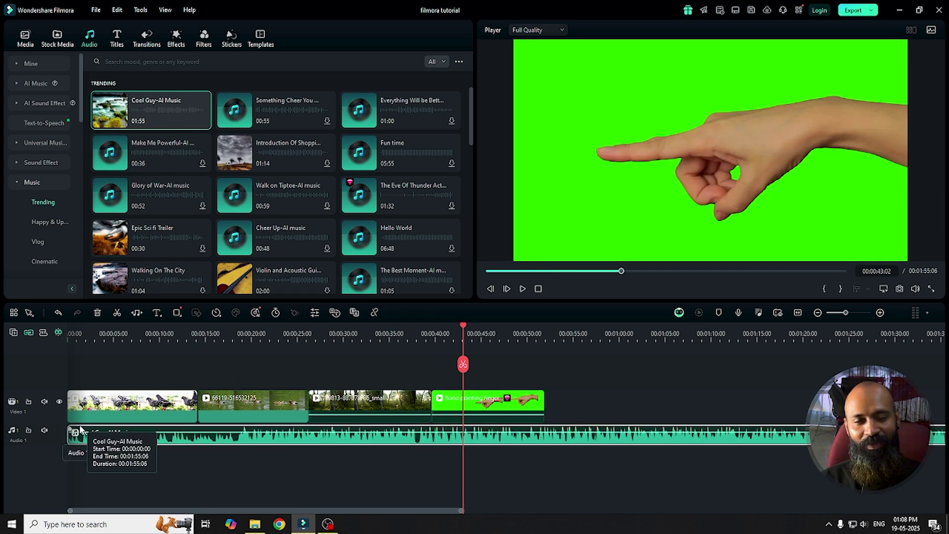
- Download the "Whoosh Swoosh 08" sound effect from the trending sound effects and browse the rest of that list
{"action": "left_click", "coordinate": [16, 183]}
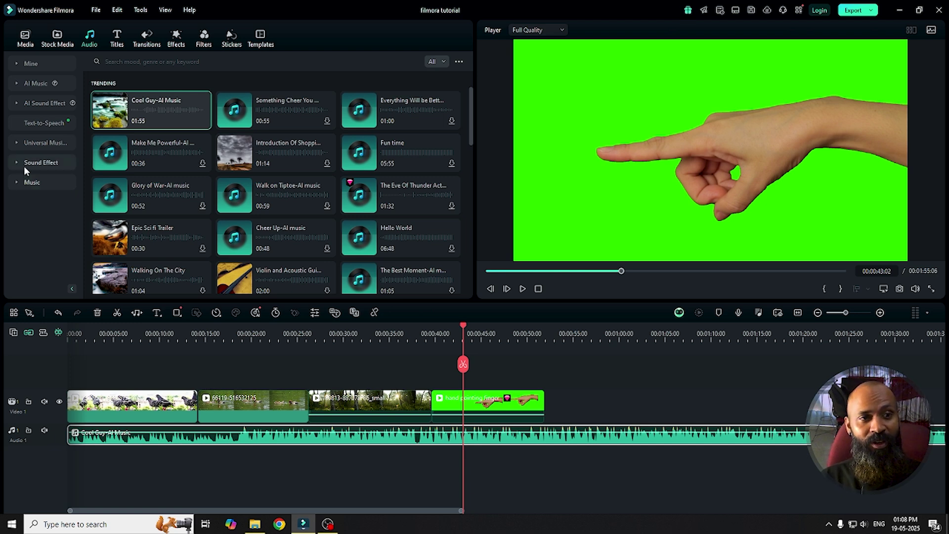
{"action": "left_click", "coordinate": [15, 162]}
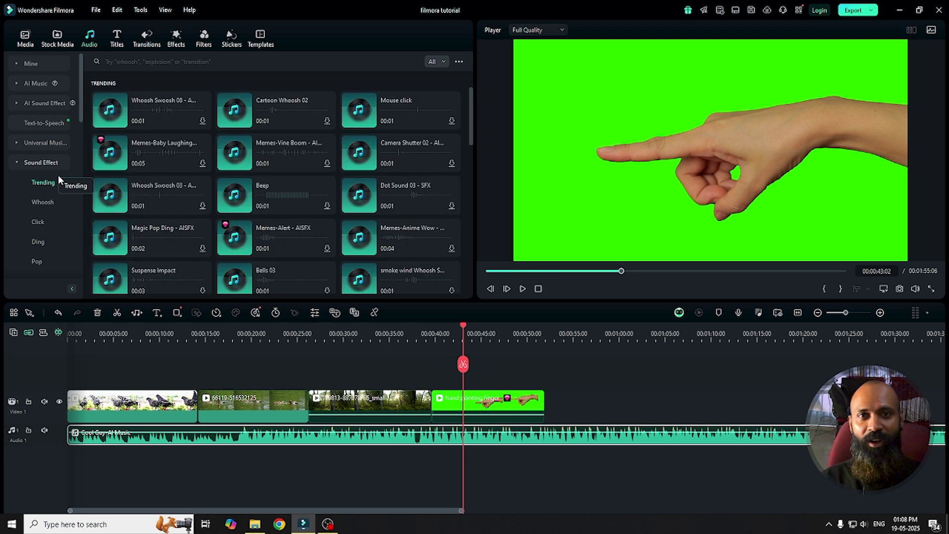
{"action": "mouse_move", "coordinate": [102, 164]}
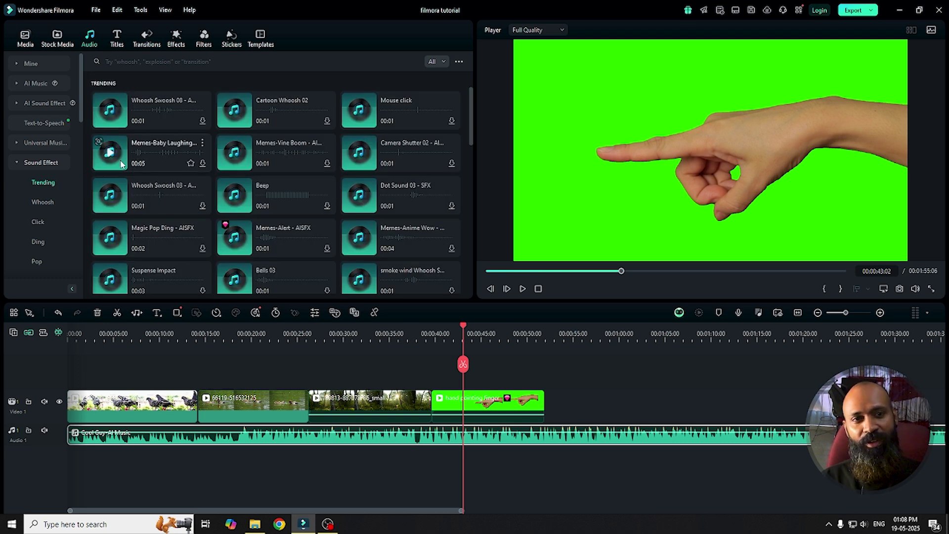
{"action": "left_click", "coordinate": [205, 122]}
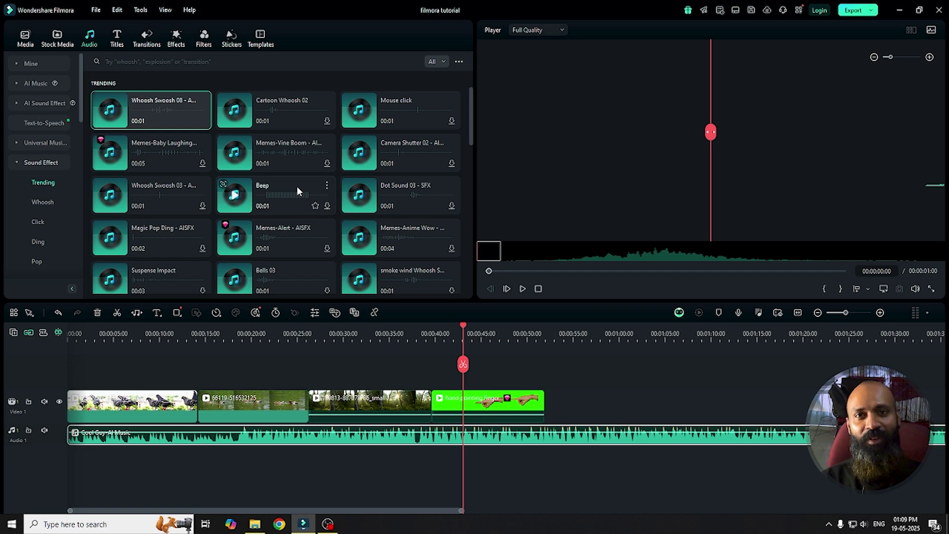
{"action": "scroll", "coordinate": [297, 186], "scroll_direction": "down", "scroll_amount": 10}
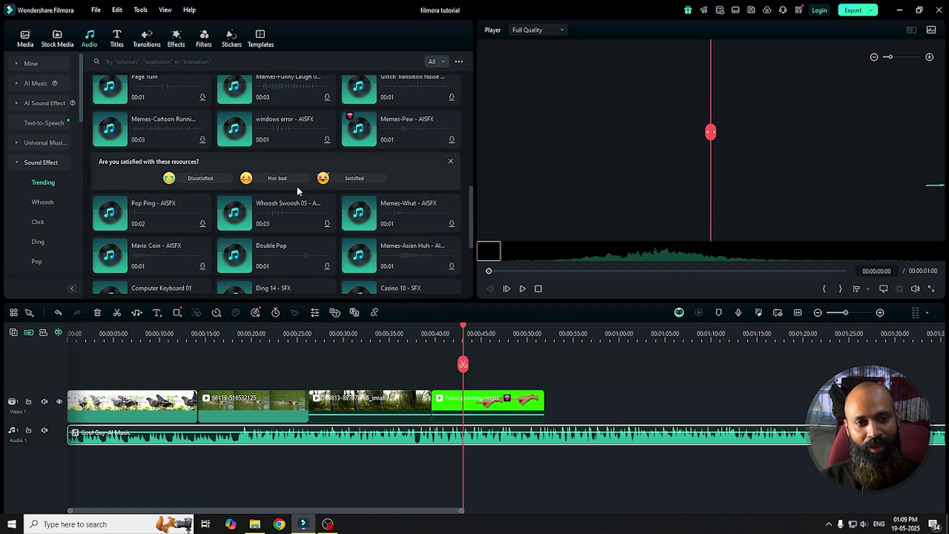
{"action": "scroll", "coordinate": [297, 189], "scroll_direction": "down", "scroll_amount": 10}
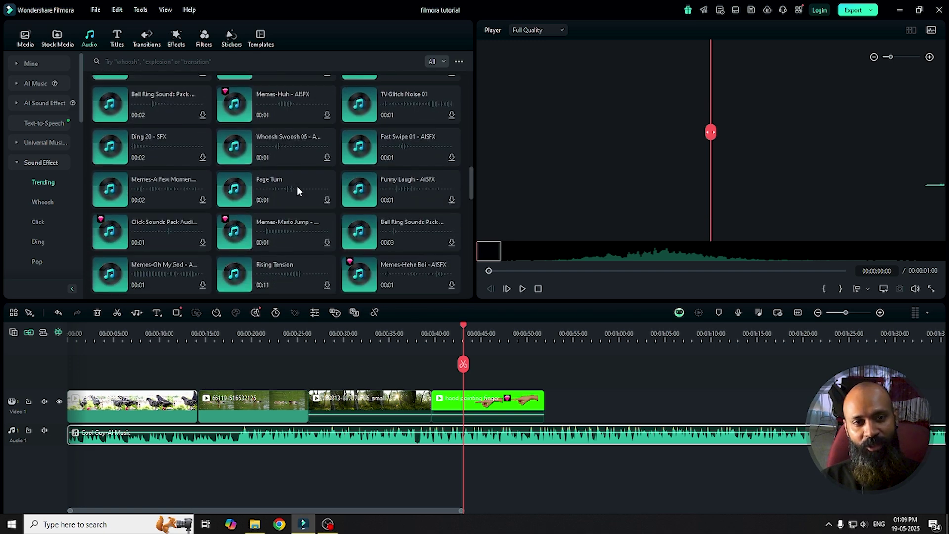
{"action": "scroll", "coordinate": [297, 191], "scroll_direction": "down", "scroll_amount": 8}
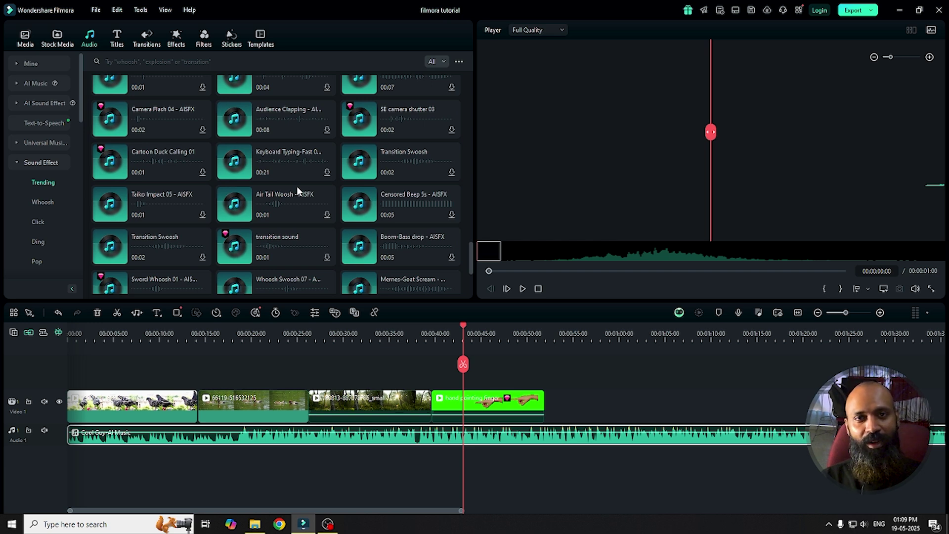
- Look through the whoosh sound effects, the stock media library and the project media, and return to the audio library
{"action": "scroll", "coordinate": [297, 186], "scroll_direction": "down", "scroll_amount": 6}
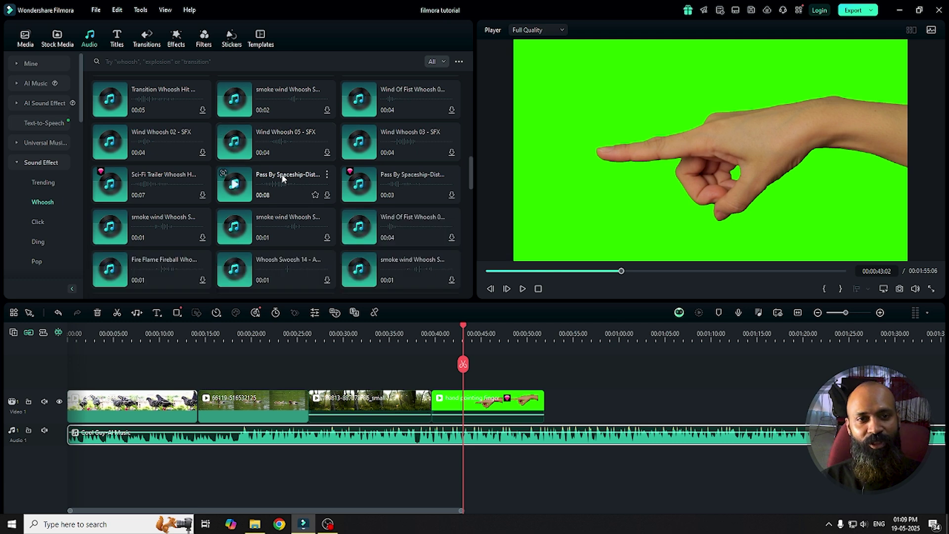
{"action": "left_click", "coordinate": [62, 37]}
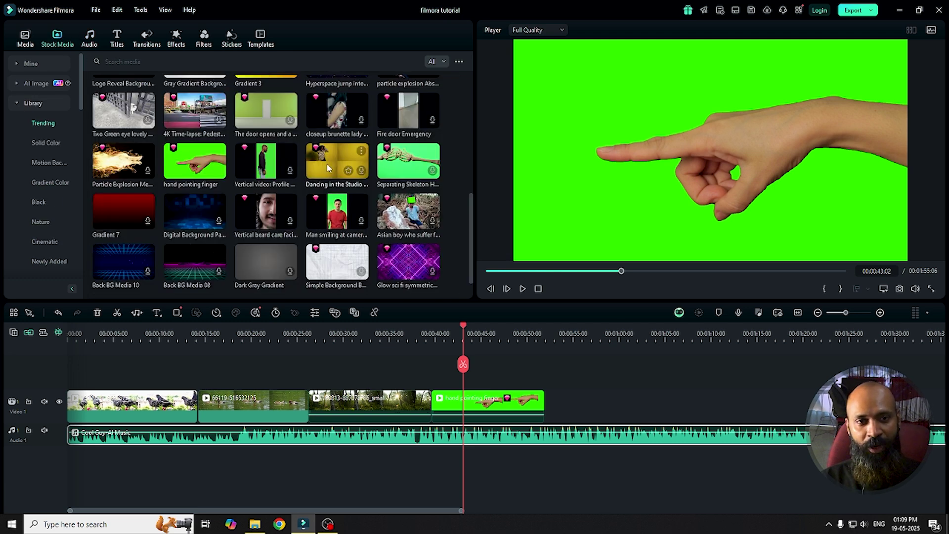
{"action": "scroll", "coordinate": [326, 163], "scroll_direction": "down", "scroll_amount": 3}
{"action": "scroll", "coordinate": [326, 163], "scroll_direction": "up", "scroll_amount": 5}
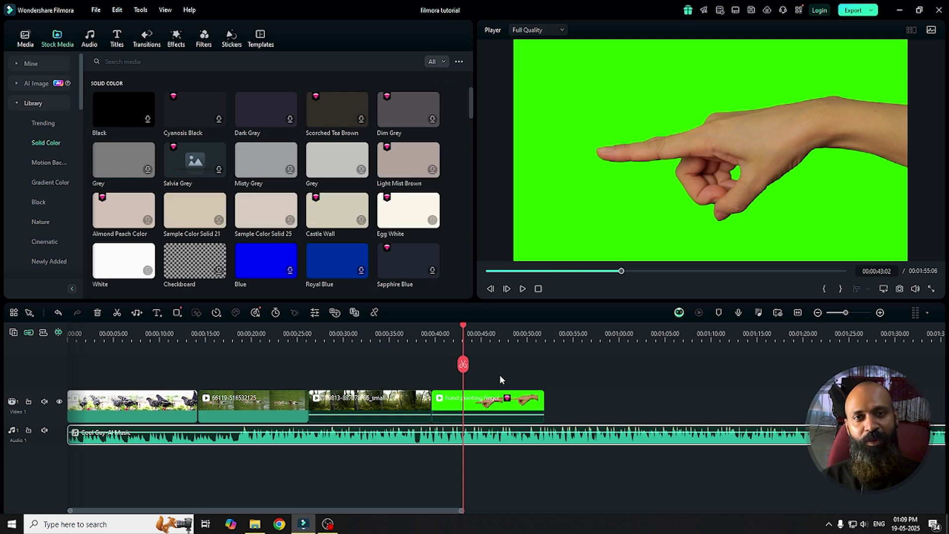
{"action": "left_click", "coordinate": [89, 36]}
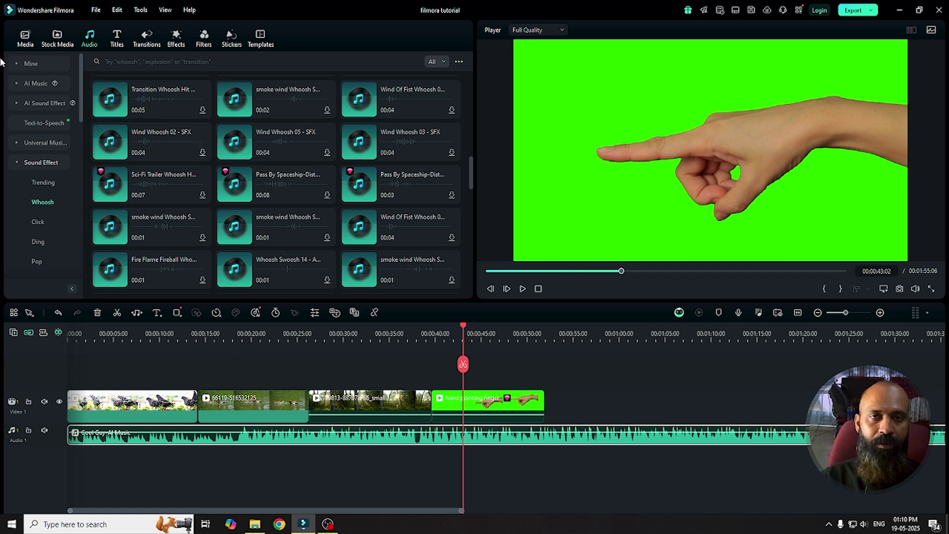
{"action": "left_click", "coordinate": [25, 43]}
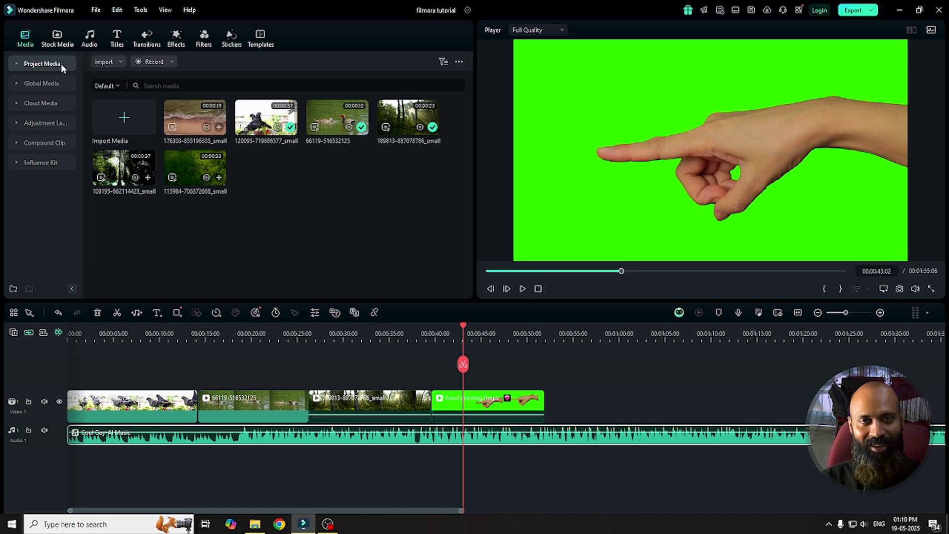
{"action": "left_click", "coordinate": [89, 37]}
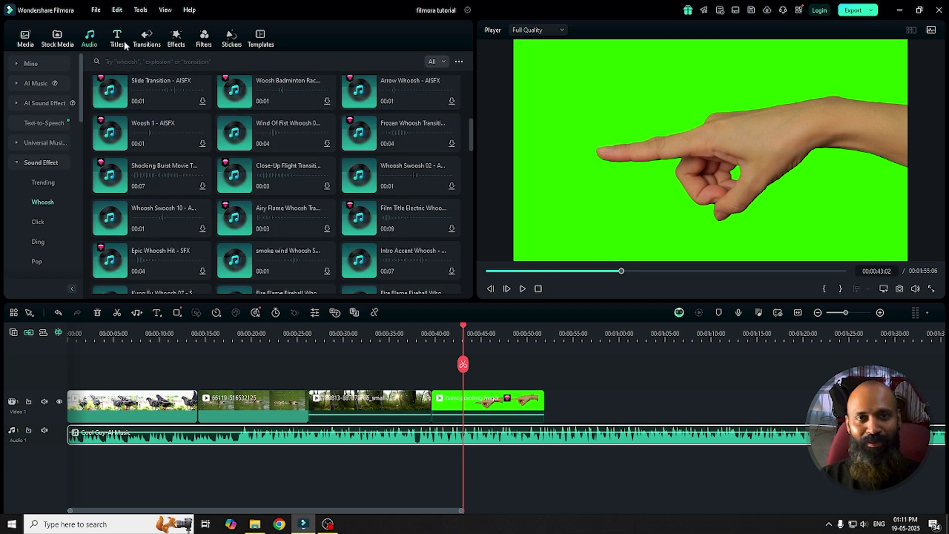
- Download the "Typewritten Title 09" typing-effect title and place it on a track above the start of the "hand pointing finger" clip
{"action": "left_click", "coordinate": [123, 41]}
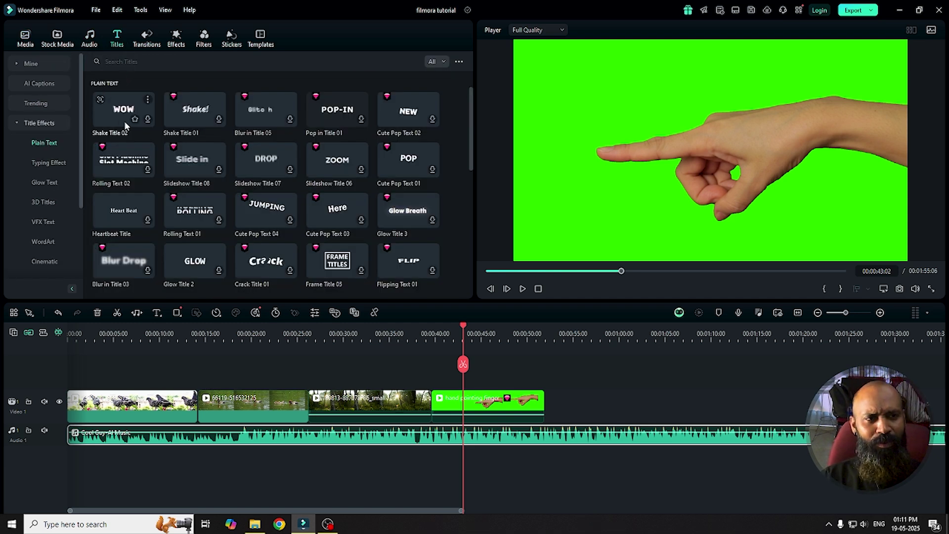
{"action": "scroll", "coordinate": [407, 114], "scroll_direction": "down", "scroll_amount": 3}
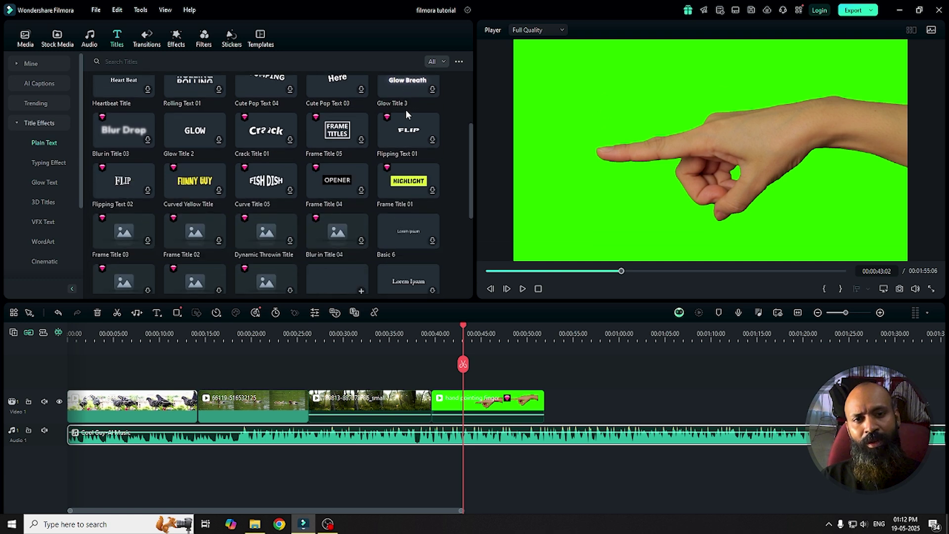
{"action": "scroll", "coordinate": [406, 114], "scroll_direction": "down", "scroll_amount": 8}
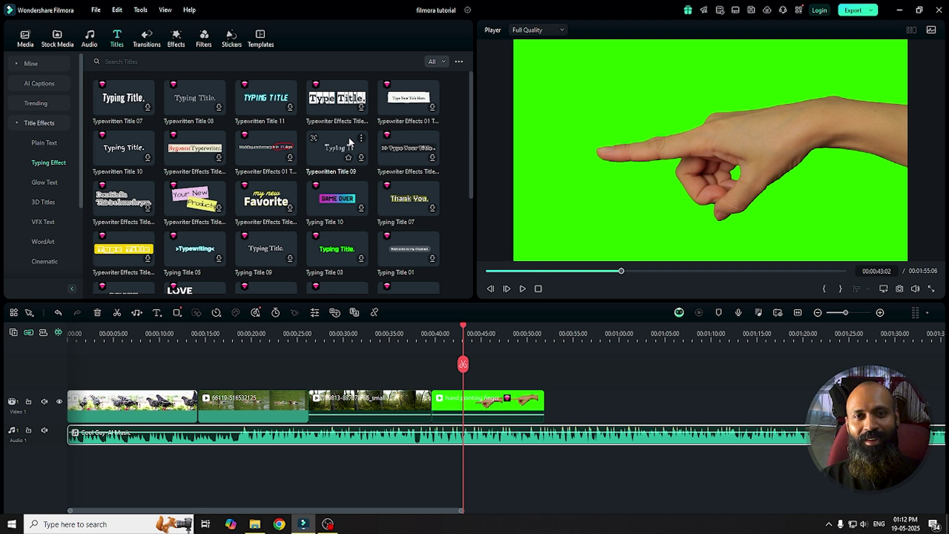
{"action": "scroll", "coordinate": [339, 149], "scroll_direction": "down", "scroll_amount": 5}
{"action": "scroll", "coordinate": [339, 149], "scroll_direction": "up", "scroll_amount": 3}
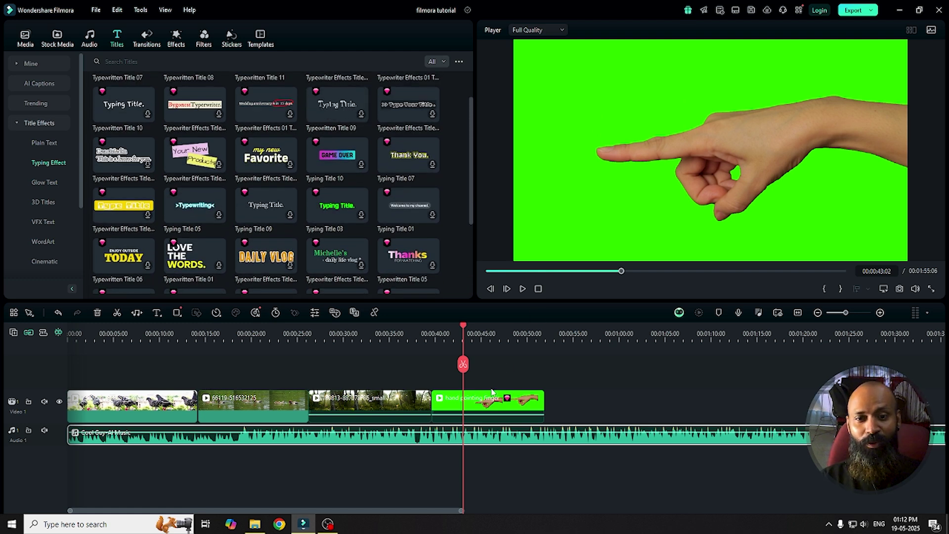
{"action": "left_click", "coordinate": [357, 113]}
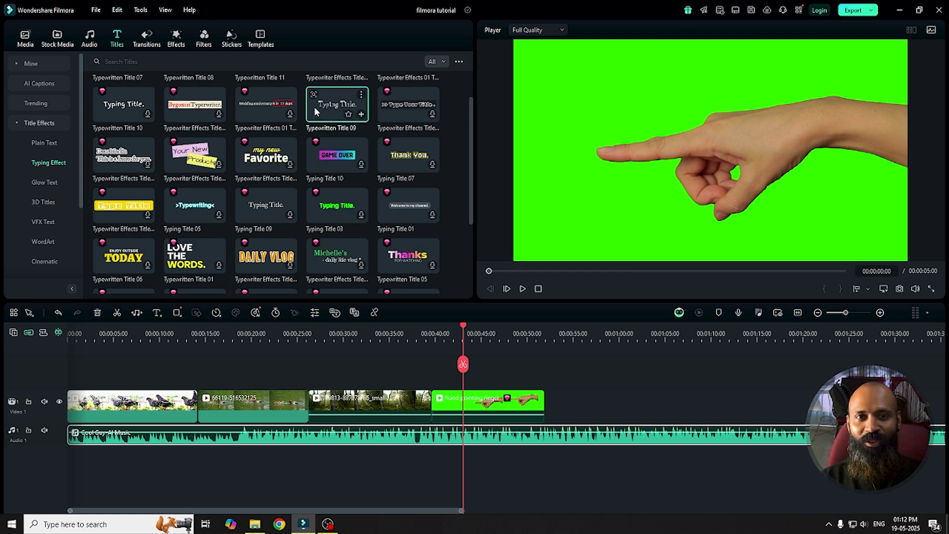
{"action": "left_click_drag", "start_coordinate": [314, 107], "coordinate": [451, 383]}
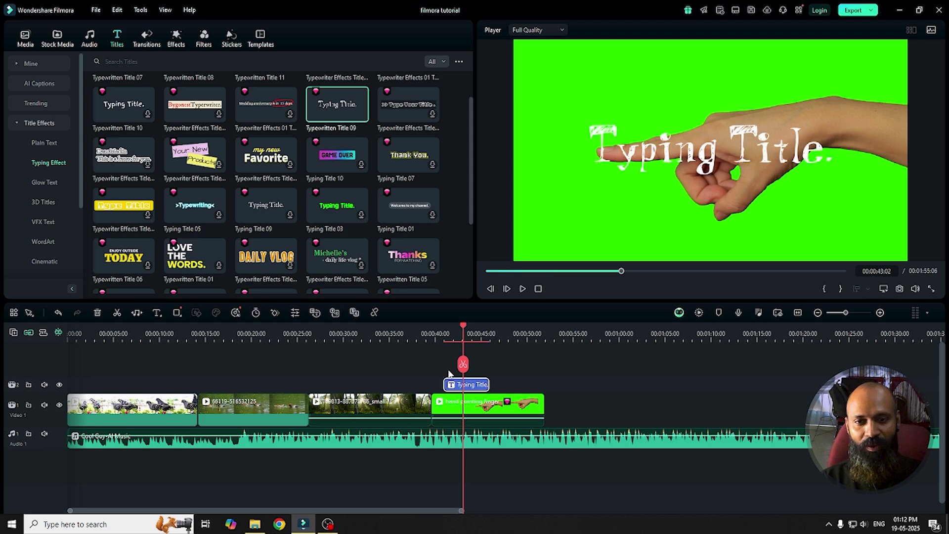
- Mute the Audio 1 track and preview the typing title's animation from 00:00:40:23
{"action": "left_click", "coordinate": [450, 330]}
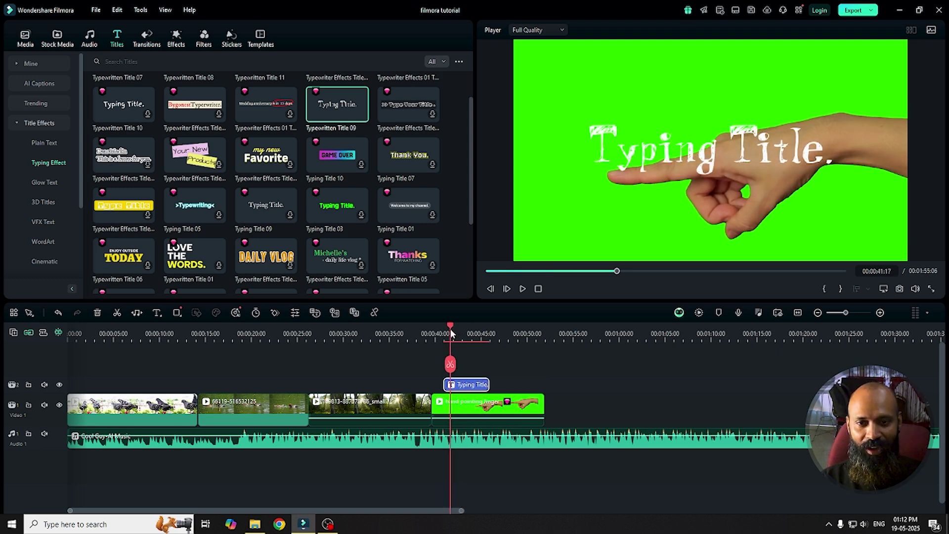
{"action": "left_click", "coordinate": [44, 434]}
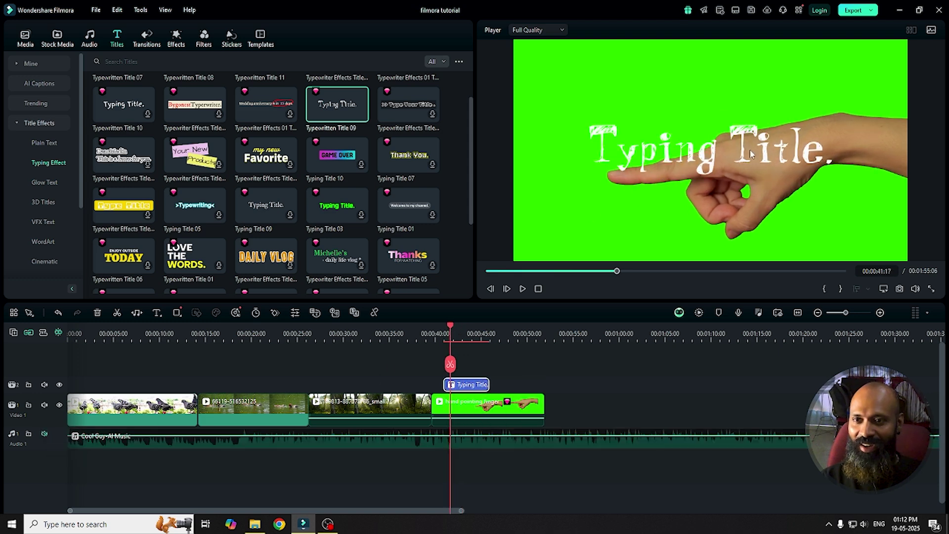
{"action": "left_click_drag", "start_coordinate": [451, 325], "coordinate": [444, 332]}
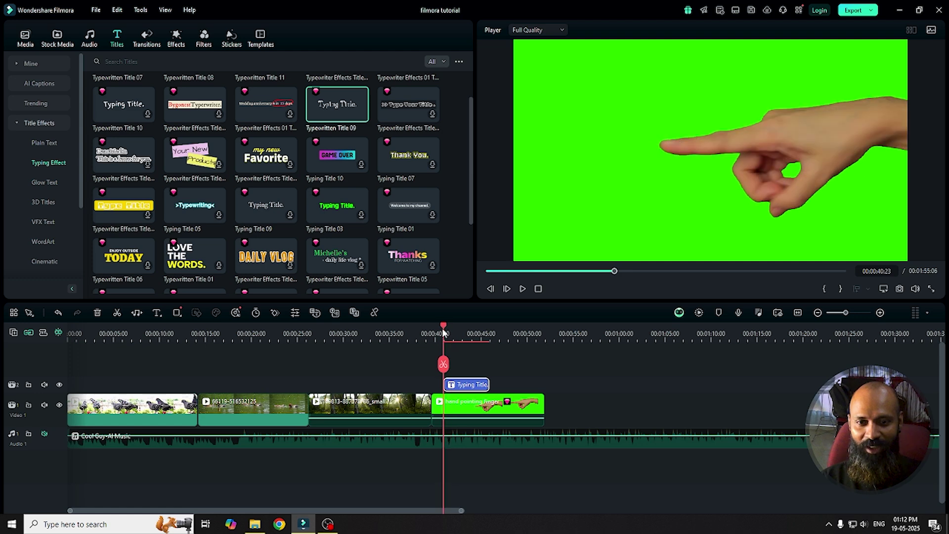
{"action": "key", "text": "space"}
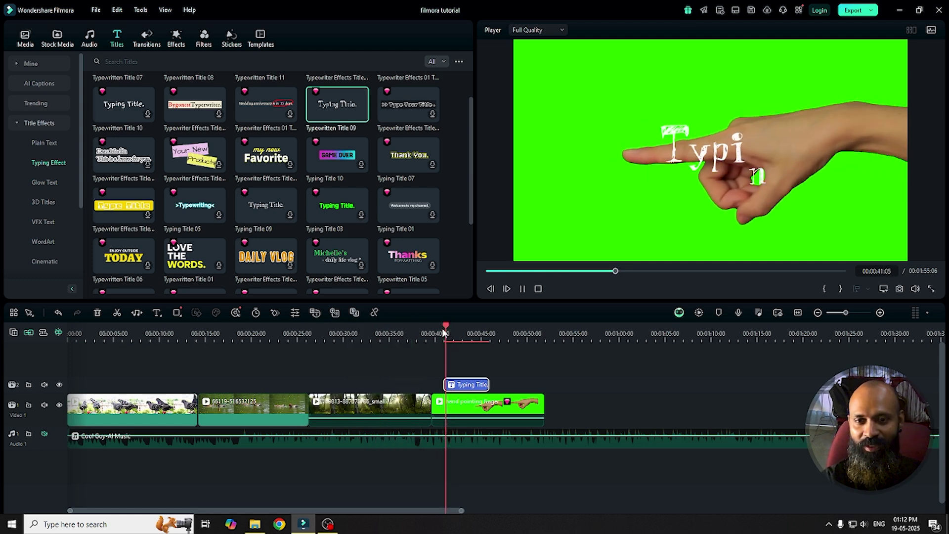
{"action": "key", "text": "space"}
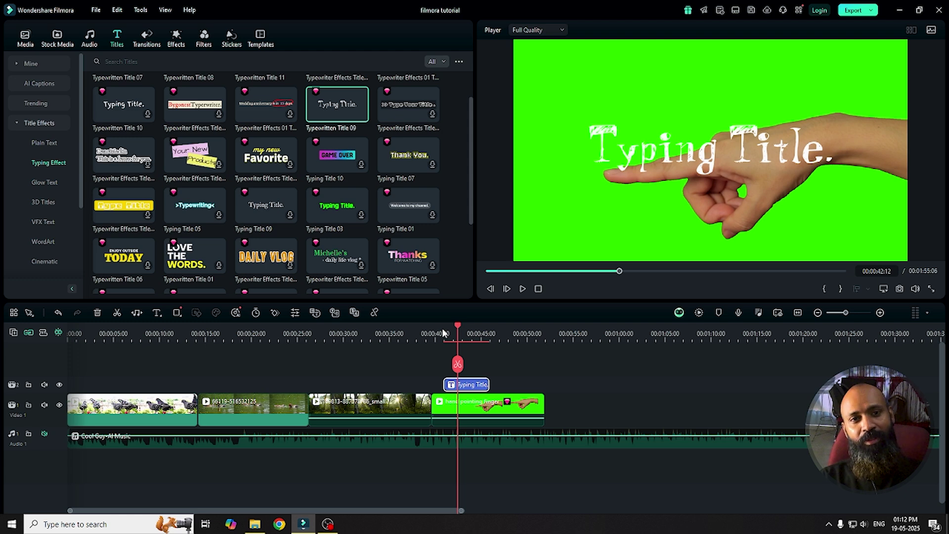
- Look through more title styles and replace the timeline title's text with "V beat"
{"action": "scroll", "coordinate": [384, 198], "scroll_direction": "down", "scroll_amount": 3}
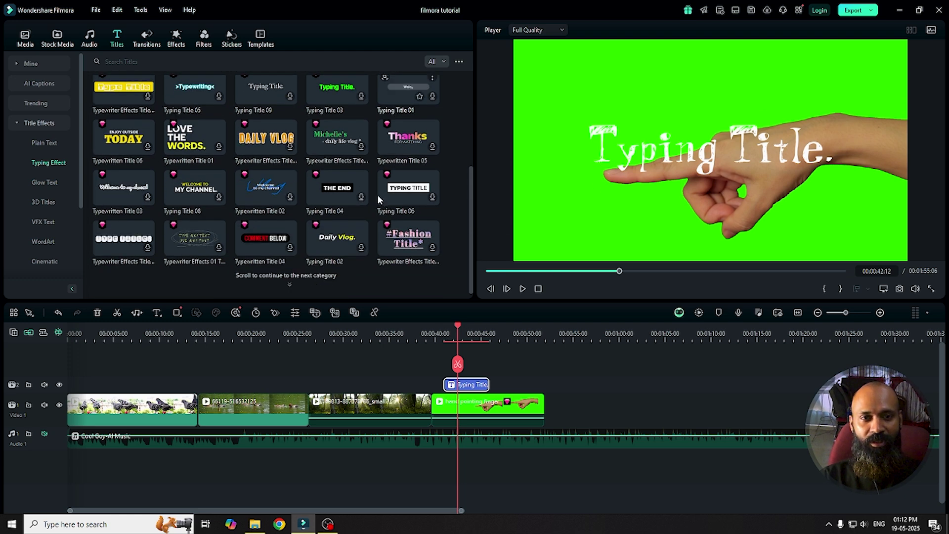
{"action": "scroll", "coordinate": [351, 164], "scroll_direction": "down", "scroll_amount": 5}
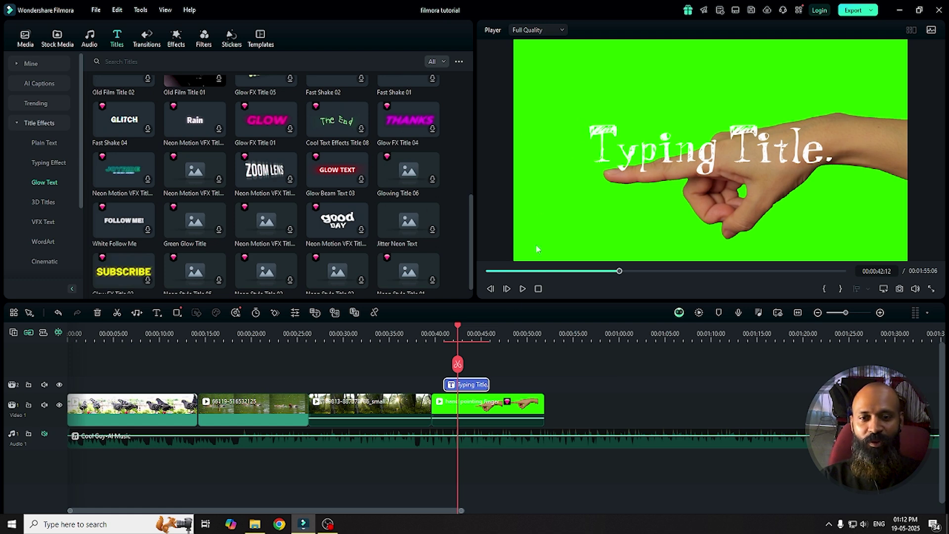
{"action": "double_click", "coordinate": [469, 385]}
{"action": "left_click", "coordinate": [69, 91]}
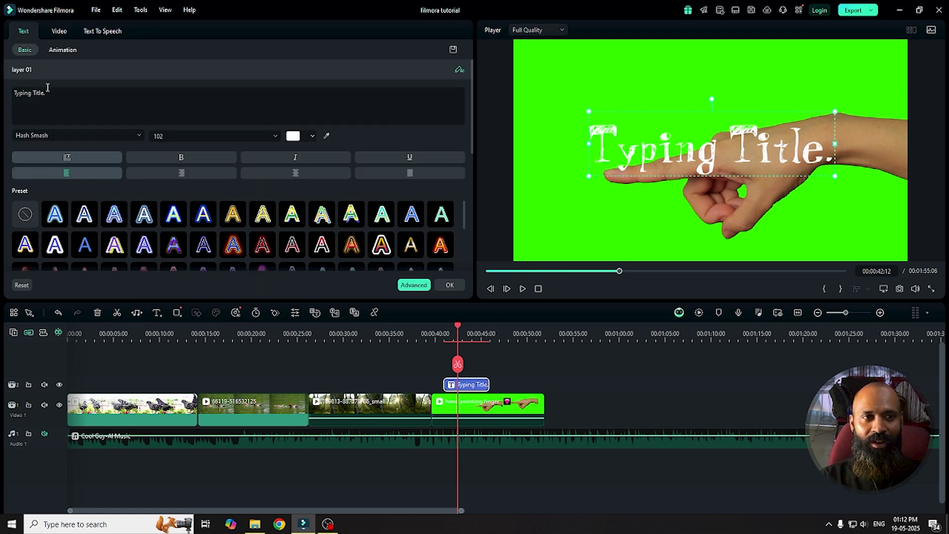
{"action": "key", "text": "ctrl+a"}
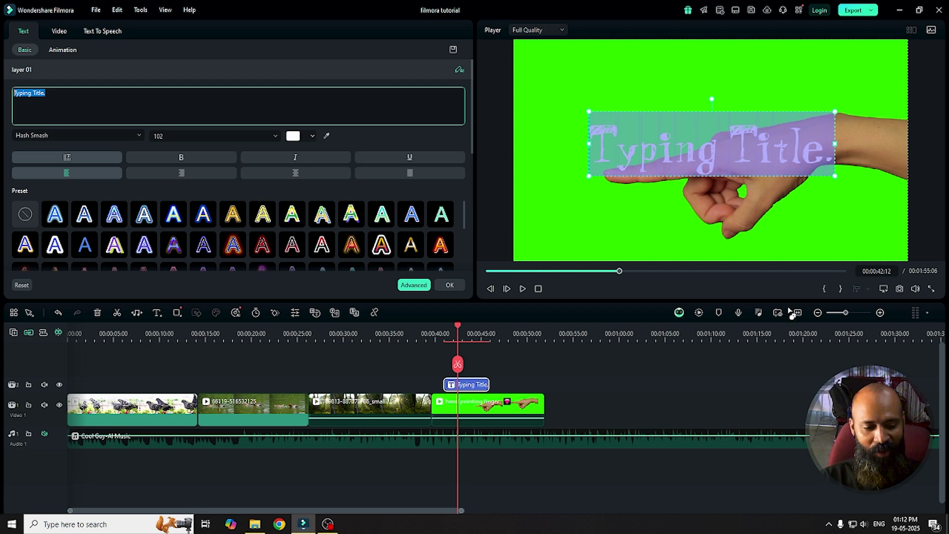
{"action": "type", "text": "V"}
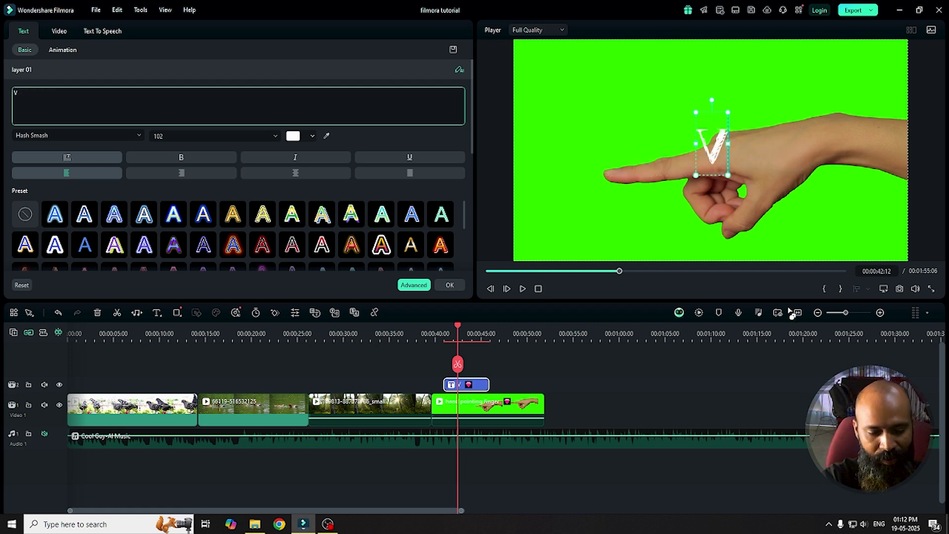
{"action": "type", "text": " beat"}
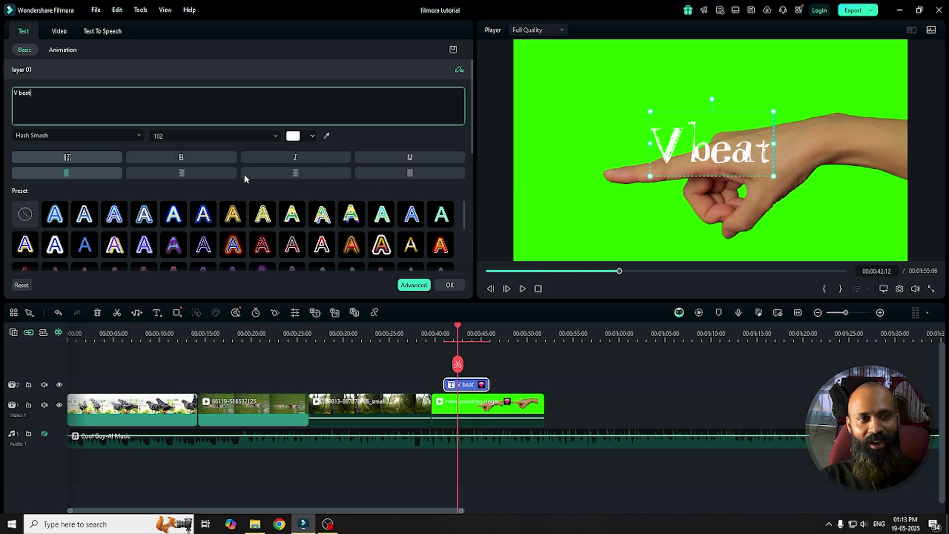
- Colour the "V beat" title text dark pink, try bold on it, and look through the text style presets
{"action": "left_click", "coordinate": [293, 136]}
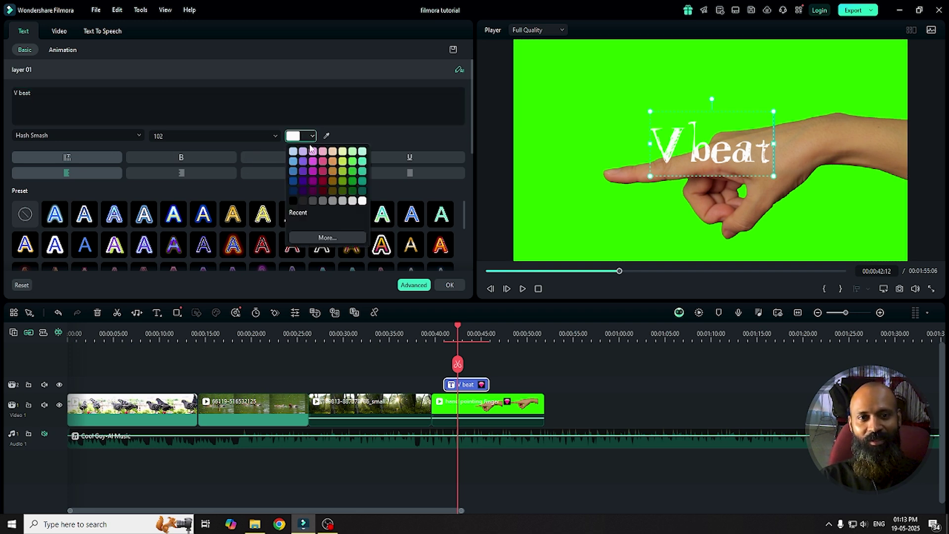
{"action": "left_click", "coordinate": [322, 169]}
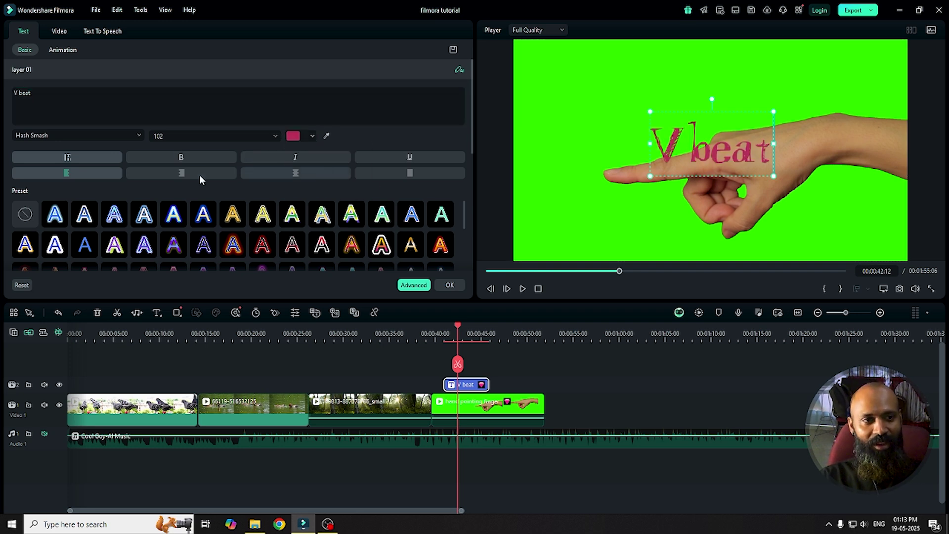
{"action": "left_click", "coordinate": [177, 161]}
{"action": "left_click", "coordinate": [176, 160]}
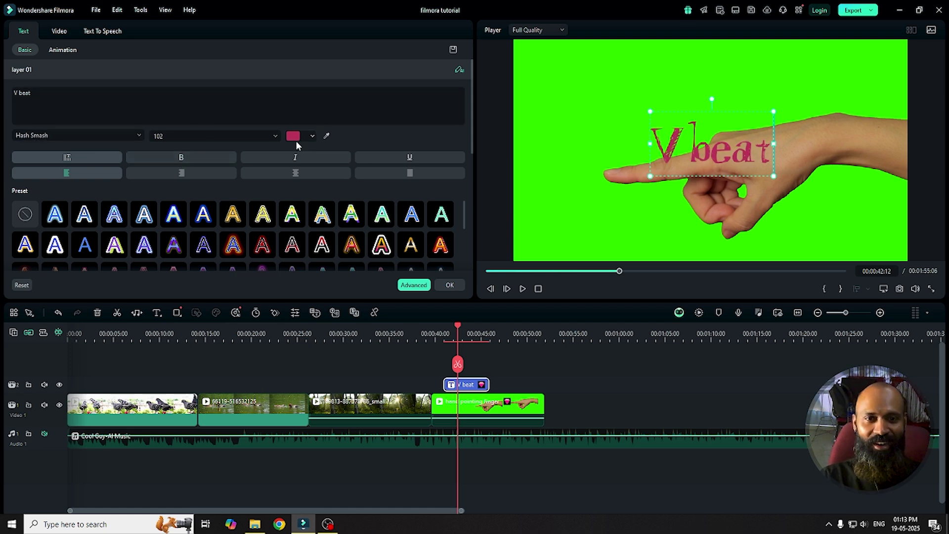
{"action": "scroll", "coordinate": [295, 140], "scroll_direction": "down", "scroll_amount": 2}
{"action": "scroll", "coordinate": [297, 163], "scroll_direction": "down", "scroll_amount": 3}
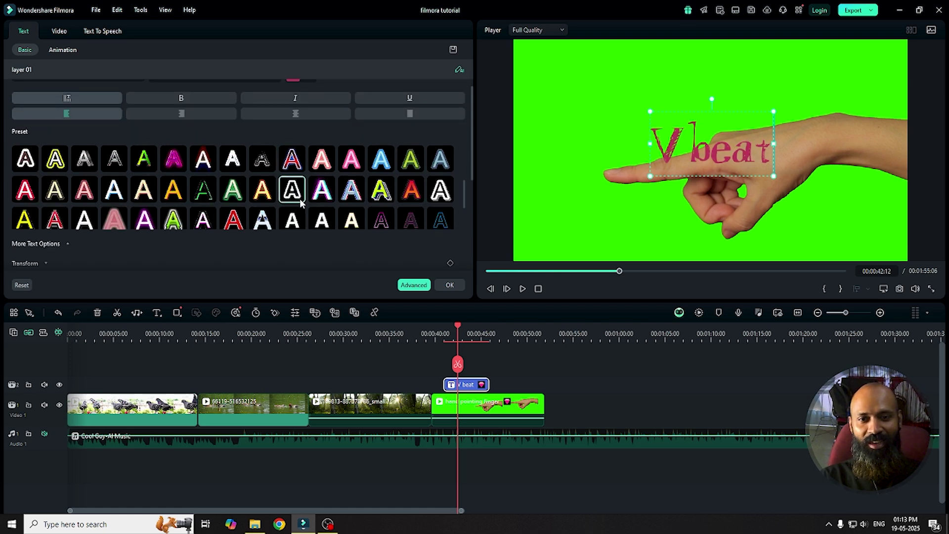
- Try a black background behind the "V beat" text in the advanced text editor and look through the other customization options
{"action": "left_click", "coordinate": [413, 285]}
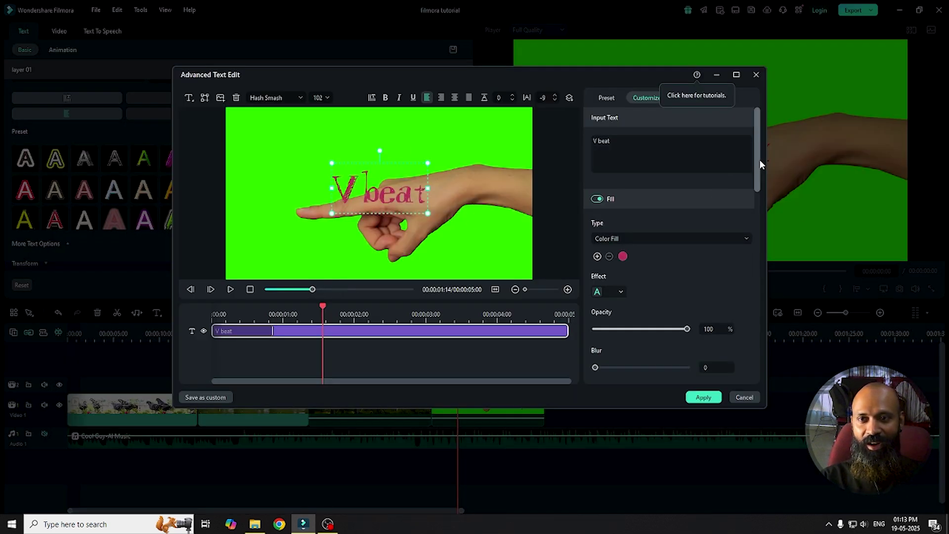
{"action": "left_click_drag", "start_coordinate": [759, 160], "coordinate": [759, 297]}
{"action": "left_click", "coordinate": [597, 296]}
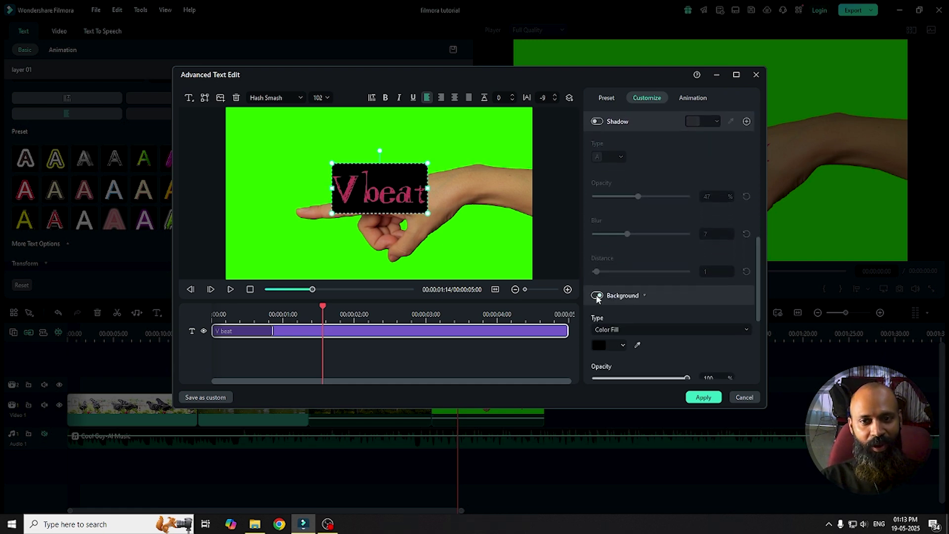
{"action": "left_click", "coordinate": [597, 296]}
{"action": "scroll", "coordinate": [636, 256], "scroll_direction": "down", "scroll_amount": 3}
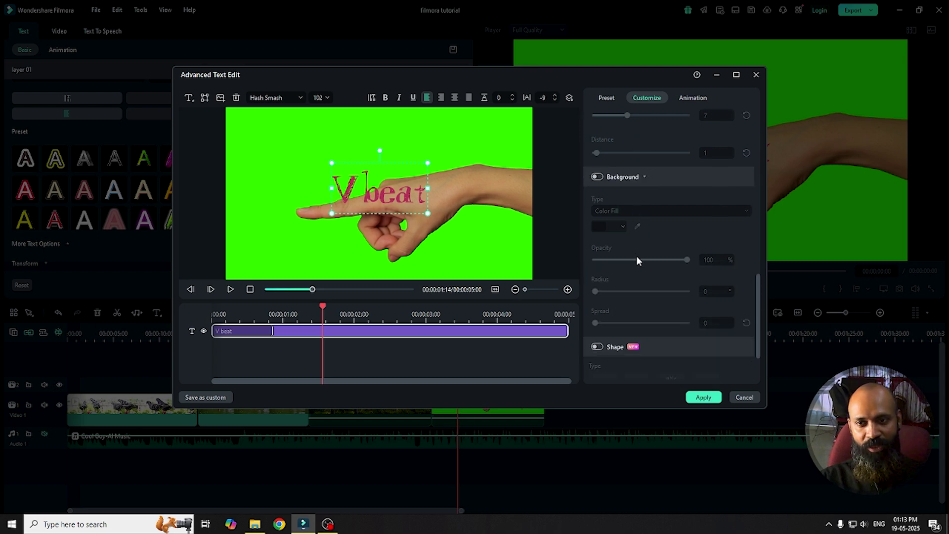
{"action": "scroll", "coordinate": [635, 277], "scroll_direction": "up", "scroll_amount": 4}
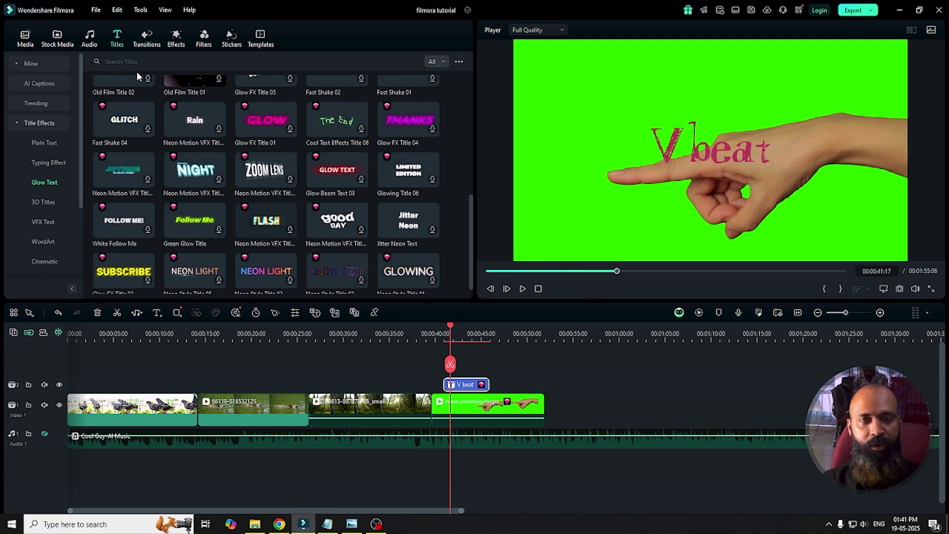
{"action": "left_click", "coordinate": [150, 38]}
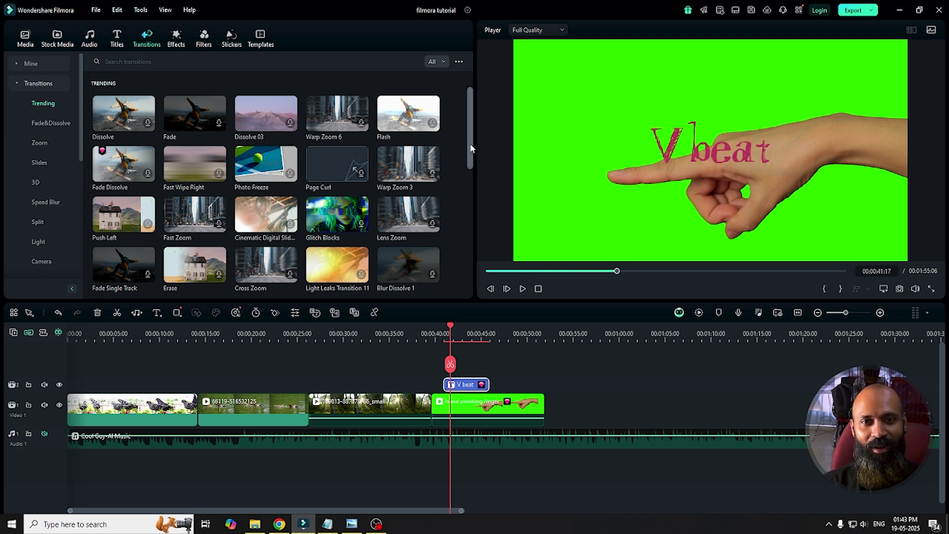
{"action": "left_click_drag", "start_coordinate": [471, 149], "coordinate": [464, 177]}
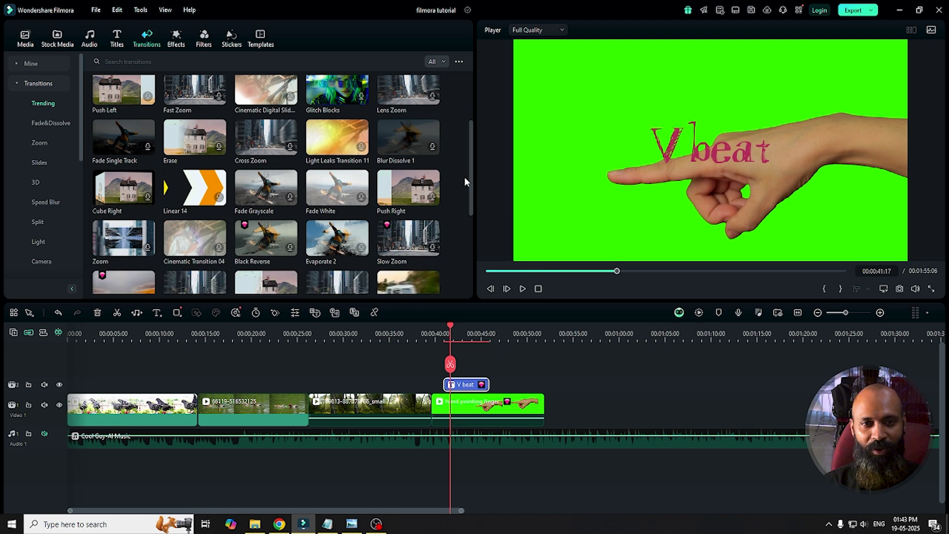
{"action": "left_click", "coordinate": [263, 195]}
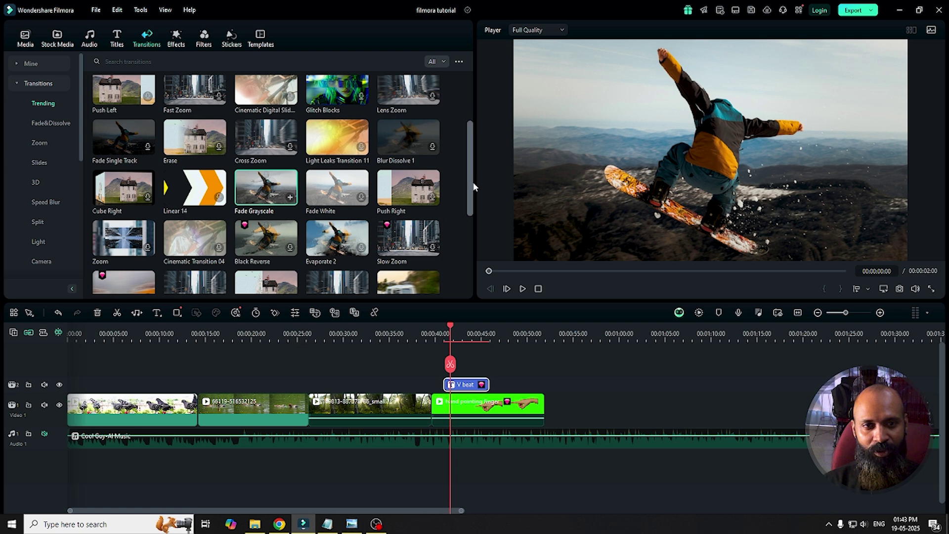
{"action": "scroll", "coordinate": [474, 187], "scroll_direction": "down", "scroll_amount": 1}
{"action": "mouse_move", "coordinate": [276, 166]}
{"action": "left_mouse_down"}
{"action": "mouse_move", "coordinate": [300, 276]}
{"action": "mouse_move", "coordinate": [302, 407]}
{"action": "left_mouse_up"}
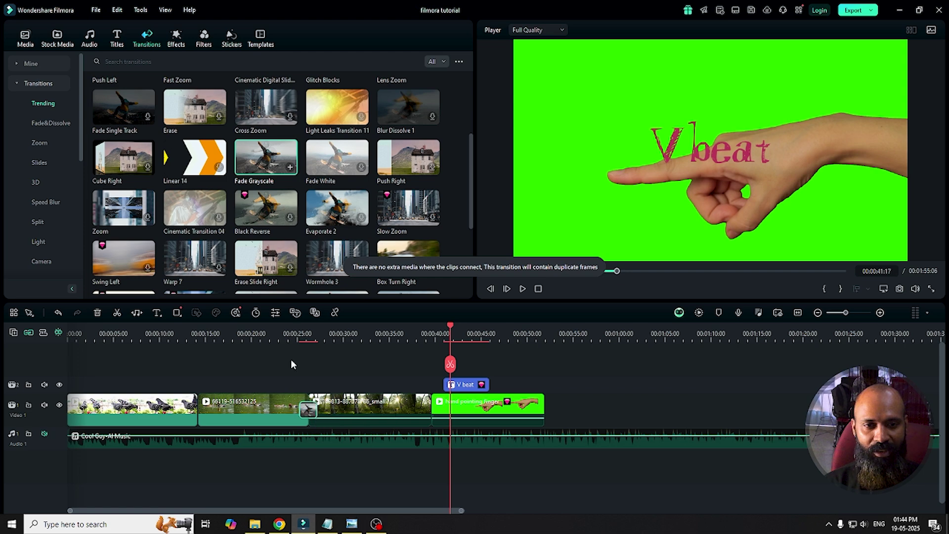
{"action": "left_click", "coordinate": [284, 335]}
{"action": "key", "text": "space"}
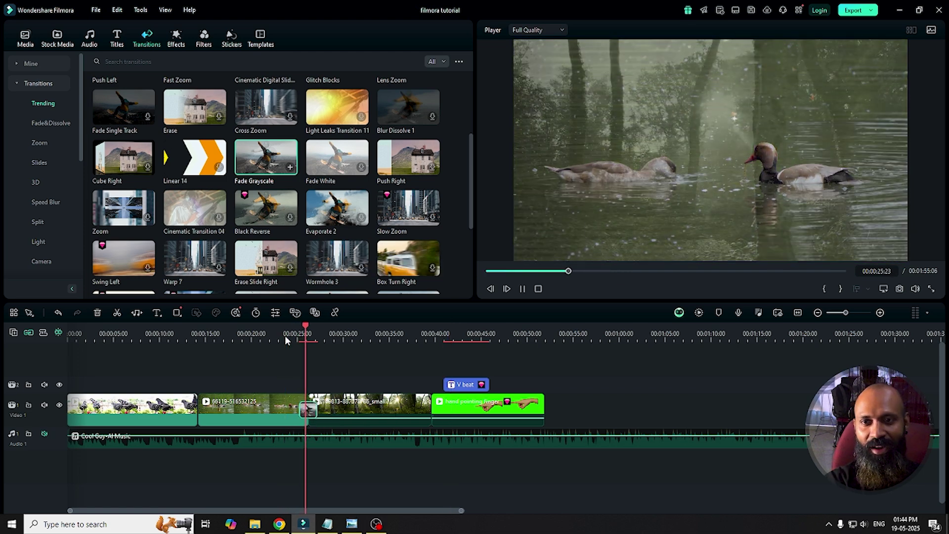
{"action": "key", "text": "space"}
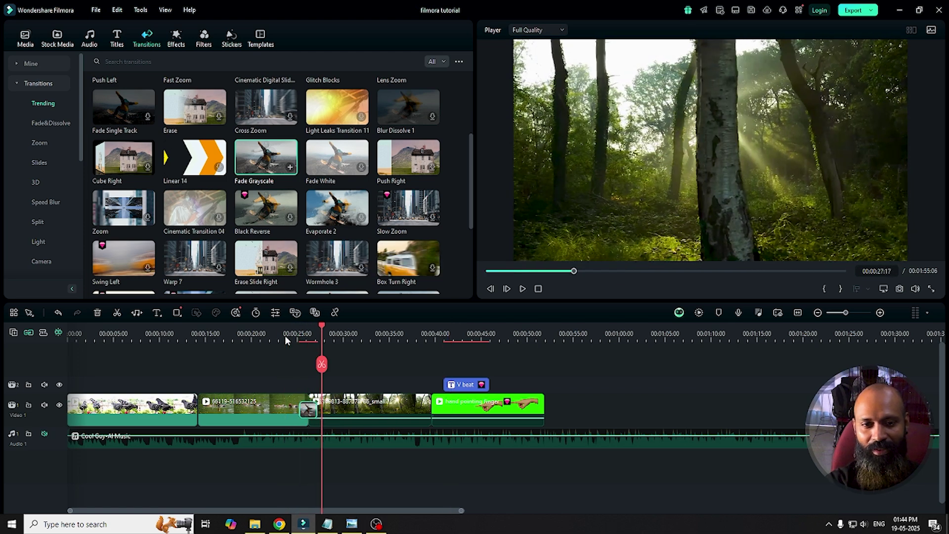
{"action": "key", "text": "space"}
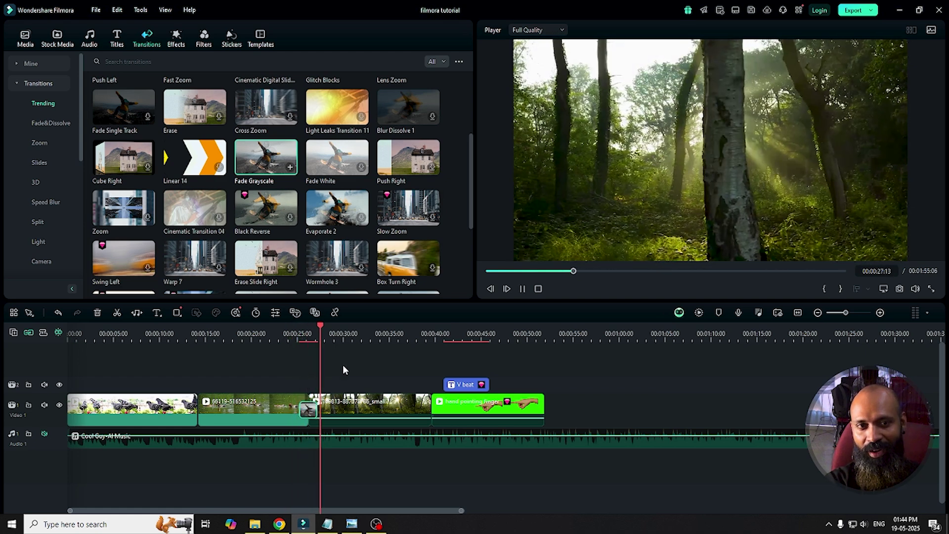
{"action": "key", "text": "space"}
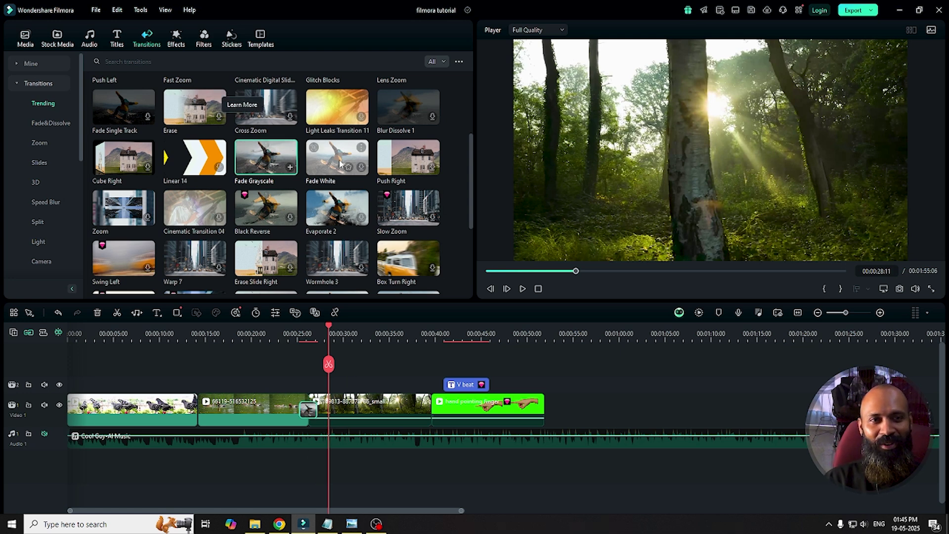
- Download the "Basic Blur" and "Sunlight 01" effects from the trending effects
{"action": "left_click", "coordinate": [177, 45]}
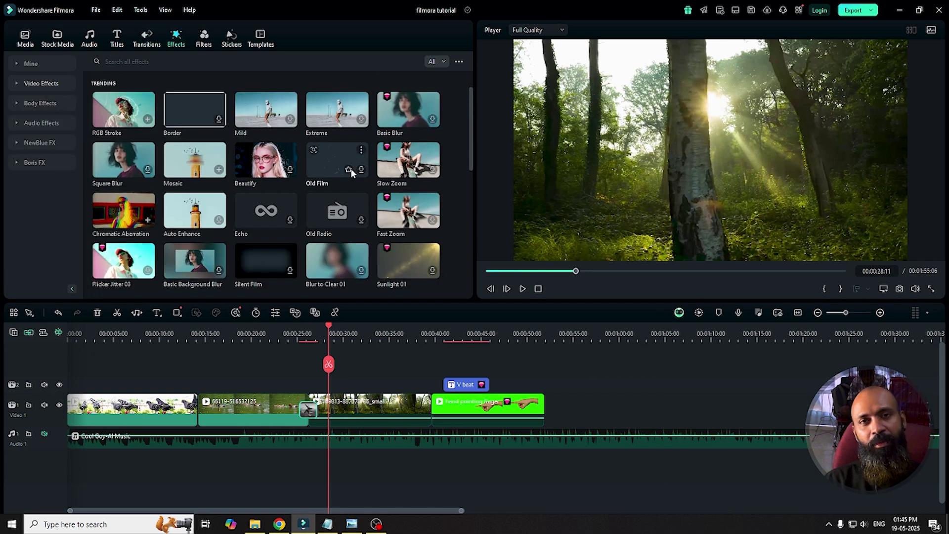
{"action": "left_click", "coordinate": [433, 120]}
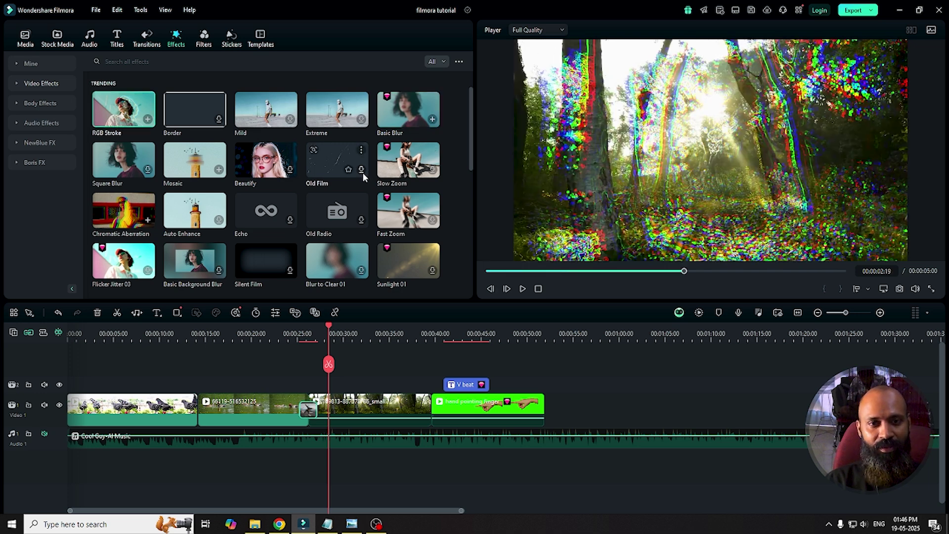
{"action": "scroll", "coordinate": [363, 172], "scroll_direction": "down", "scroll_amount": 3}
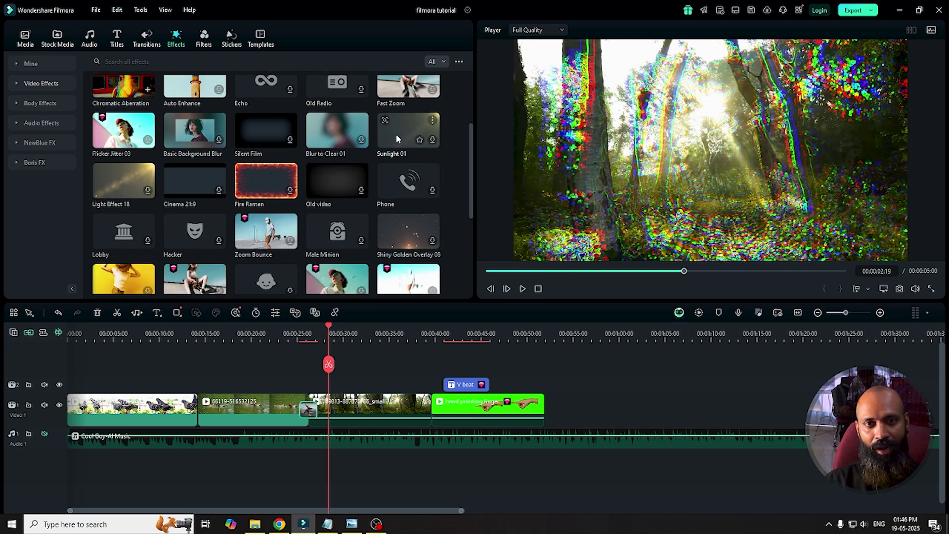
{"action": "left_click", "coordinate": [433, 140]}
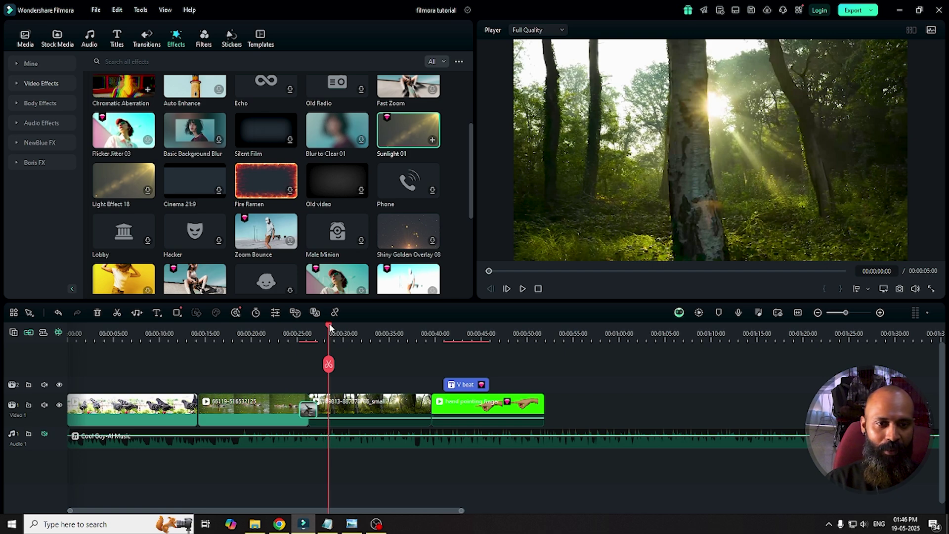
{"action": "left_click_drag", "start_coordinate": [331, 328], "coordinate": [243, 340]}
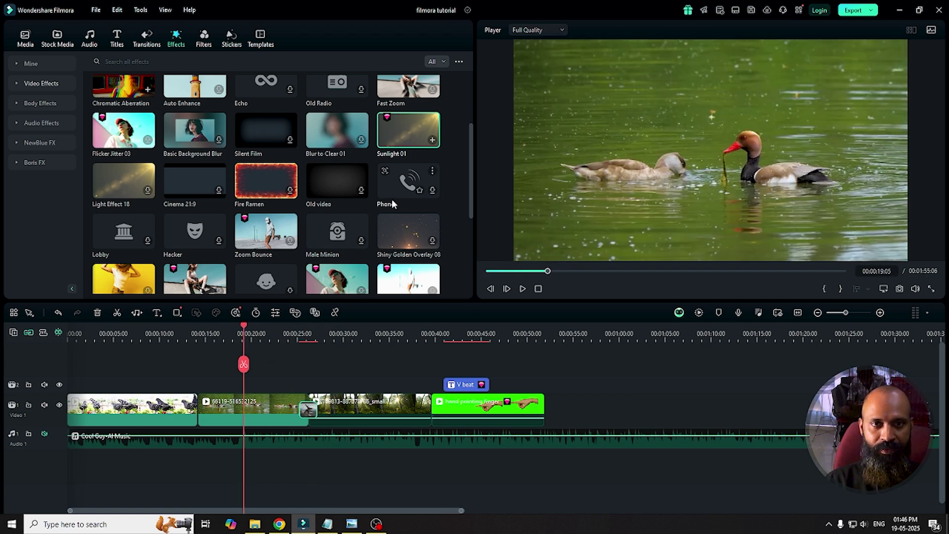
{"action": "left_click_drag", "start_coordinate": [392, 203], "coordinate": [237, 407]}
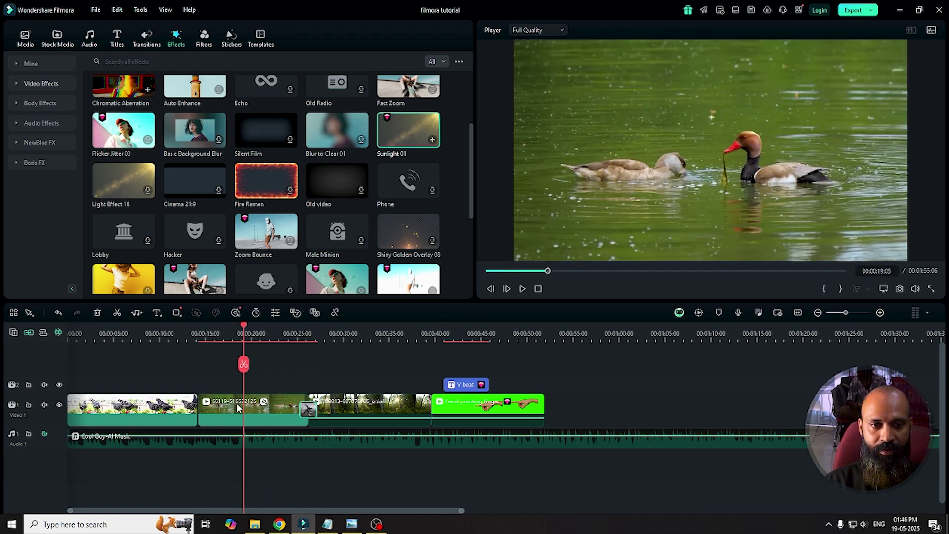
{"action": "left_click", "coordinate": [192, 339]}
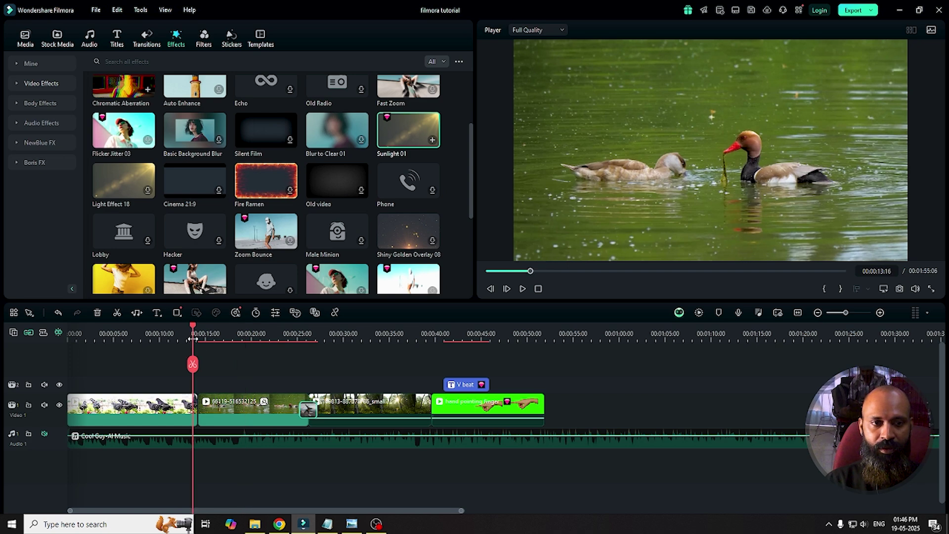
{"action": "key", "text": "space"}
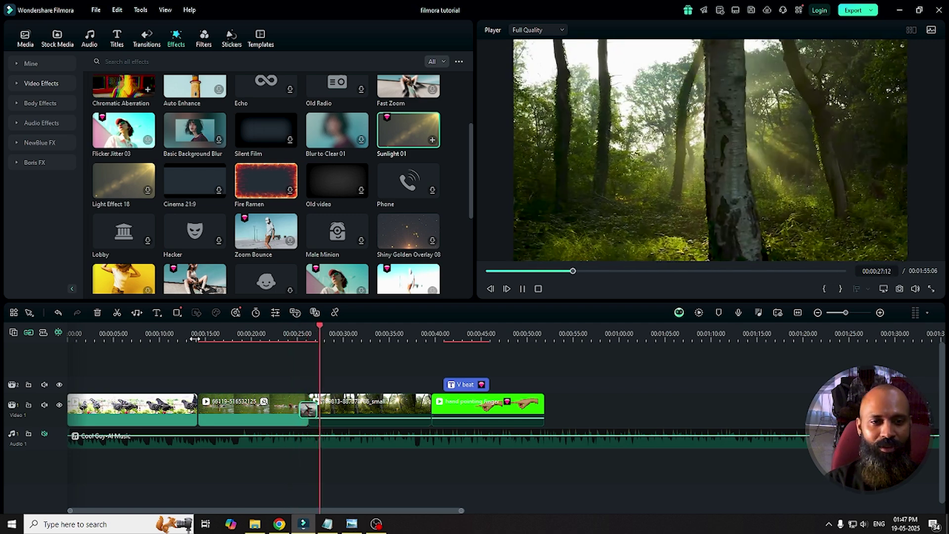
{"action": "key", "text": "space"}
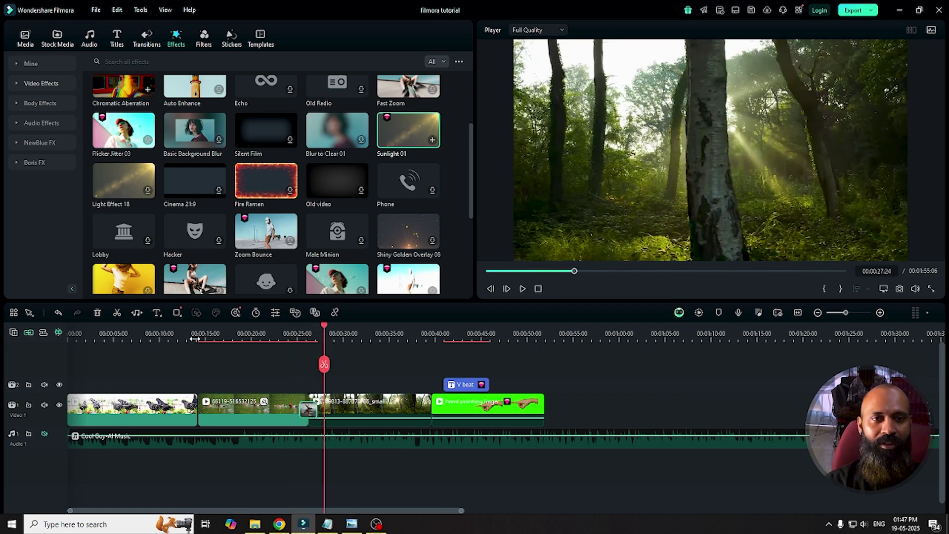
- Look through the remaining trending and Basic video effects and the basic filters
{"action": "scroll", "coordinate": [289, 215], "scroll_direction": "down", "scroll_amount": 8}
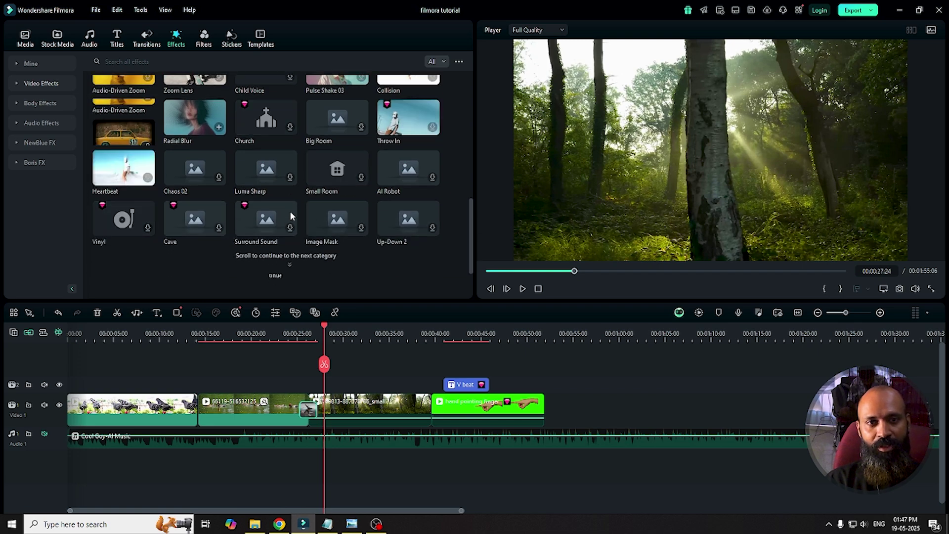
{"action": "scroll", "coordinate": [297, 253], "scroll_direction": "down", "scroll_amount": 2}
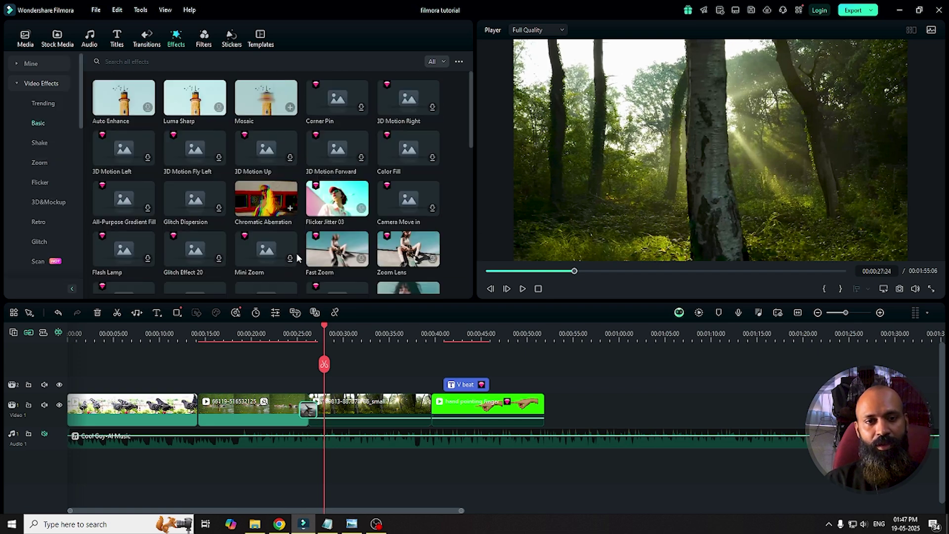
{"action": "scroll", "coordinate": [296, 253], "scroll_direction": "down", "scroll_amount": 5}
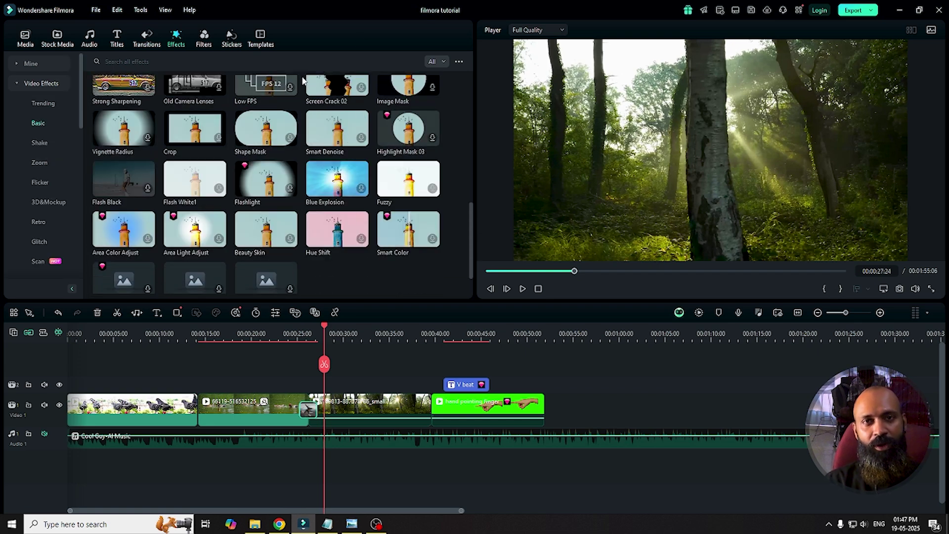
{"action": "scroll", "coordinate": [313, 129], "scroll_direction": "down", "scroll_amount": 2}
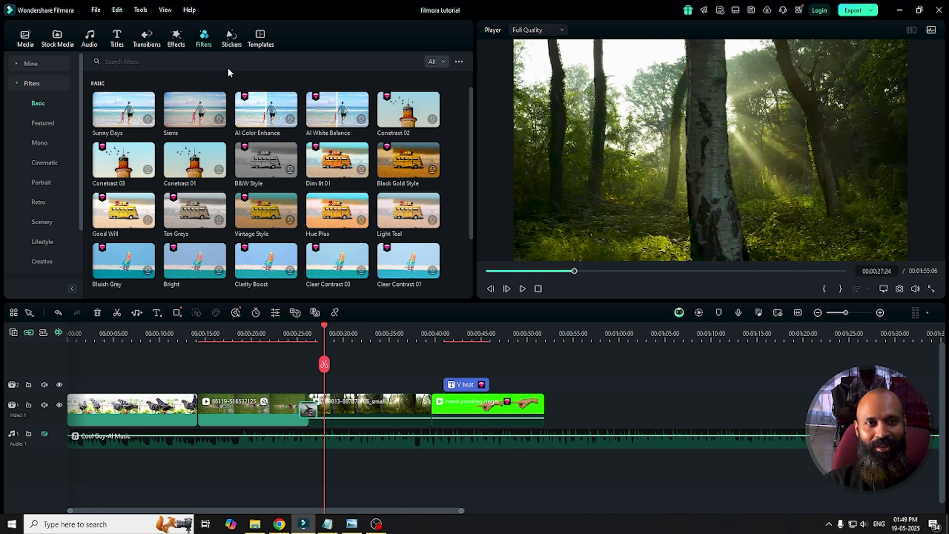
- Download the magical heart sticker from the trending stickers, place it above the forest clip at 00:00:27:24 and play it back
{"action": "left_click", "coordinate": [230, 42]}
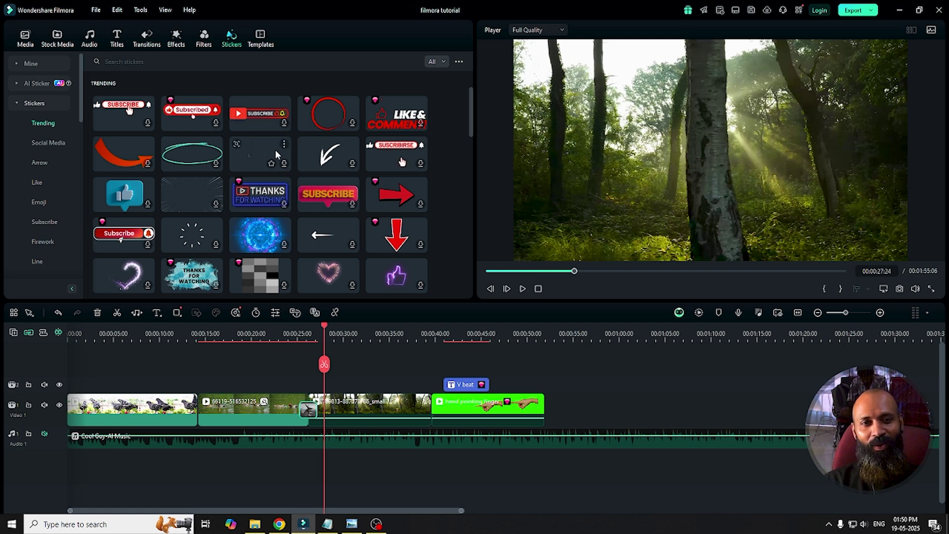
{"action": "scroll", "coordinate": [275, 149], "scroll_direction": "down", "scroll_amount": 3}
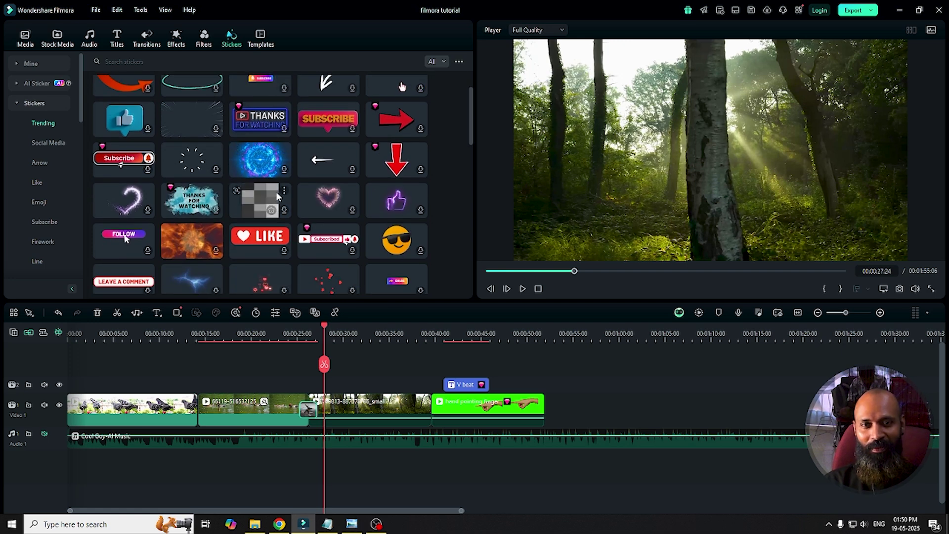
{"action": "scroll", "coordinate": [273, 197], "scroll_direction": "down", "scroll_amount": 2}
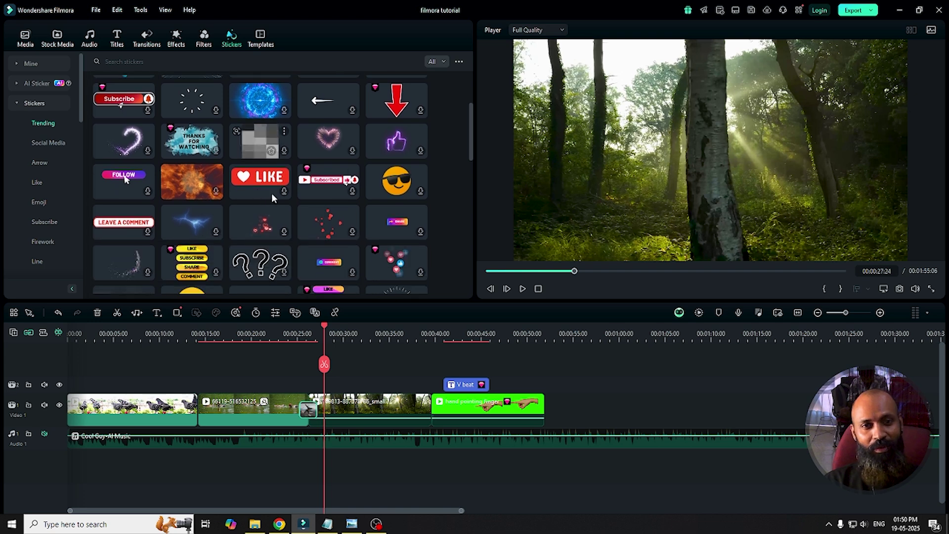
{"action": "left_click", "coordinate": [147, 152]}
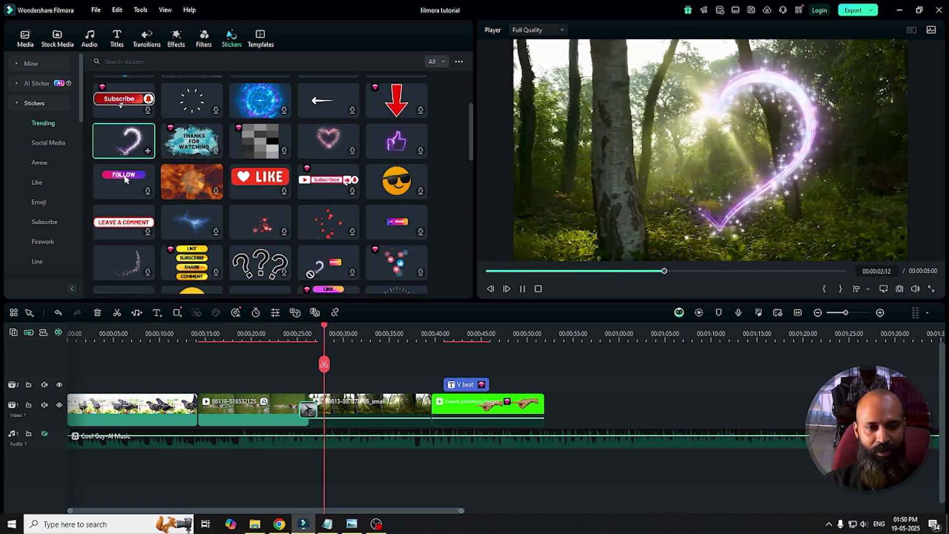
{"action": "left_click_drag", "start_coordinate": [123, 141], "coordinate": [338, 380]}
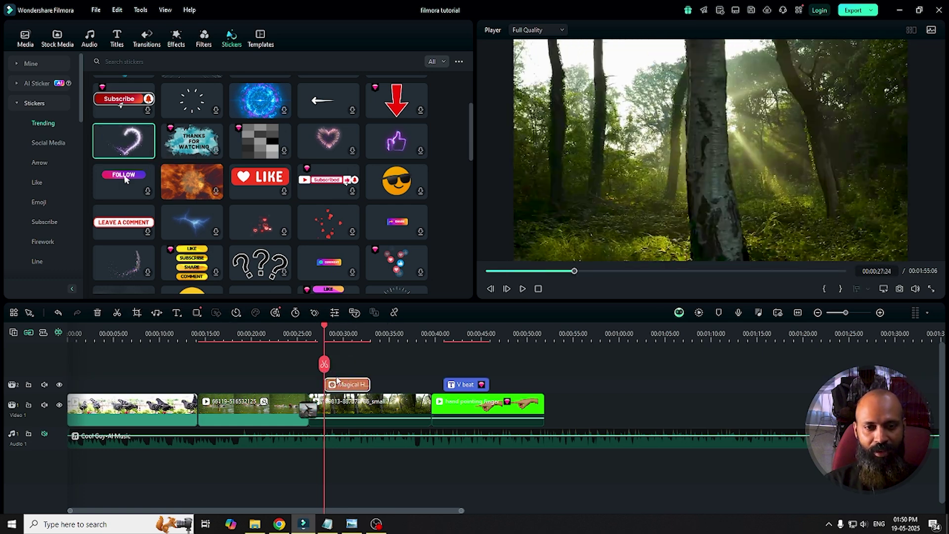
{"action": "key", "text": "space"}
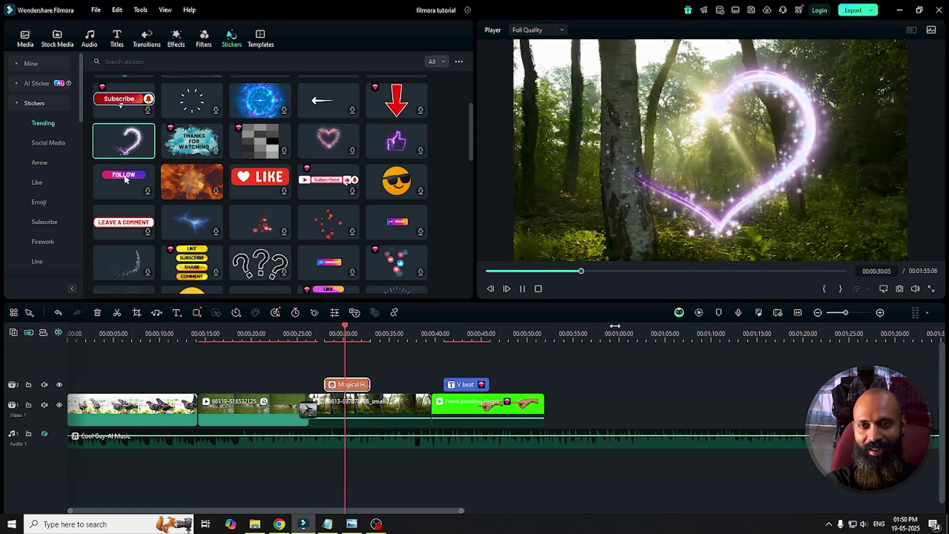
{"action": "key", "text": "space"}
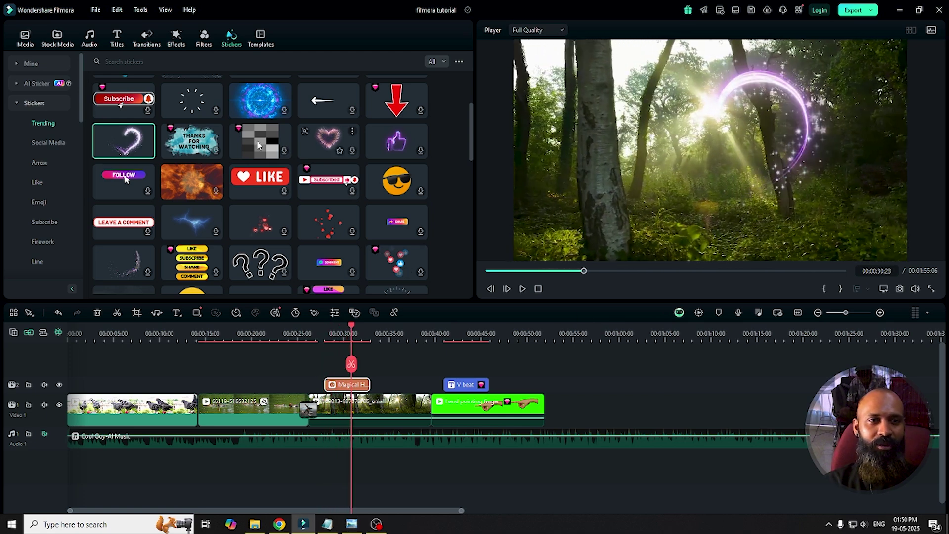
{"action": "left_click_drag", "start_coordinate": [126, 99], "coordinate": [271, 390]}
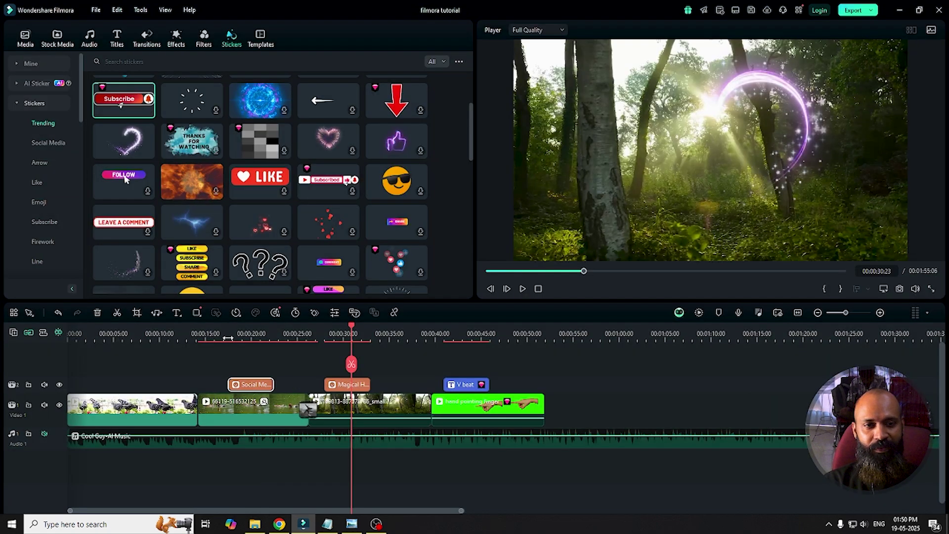
{"action": "left_click", "coordinate": [228, 338]}
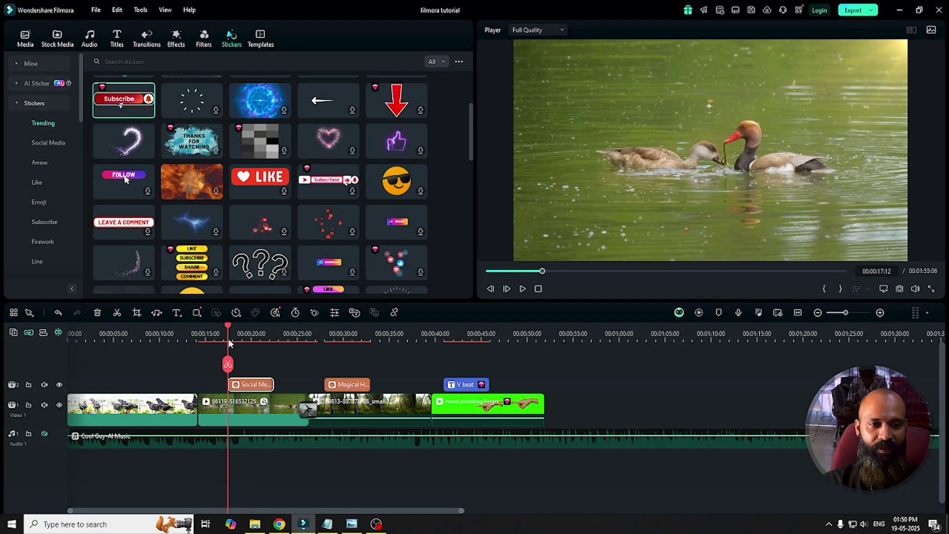
{"action": "key", "text": "space"}
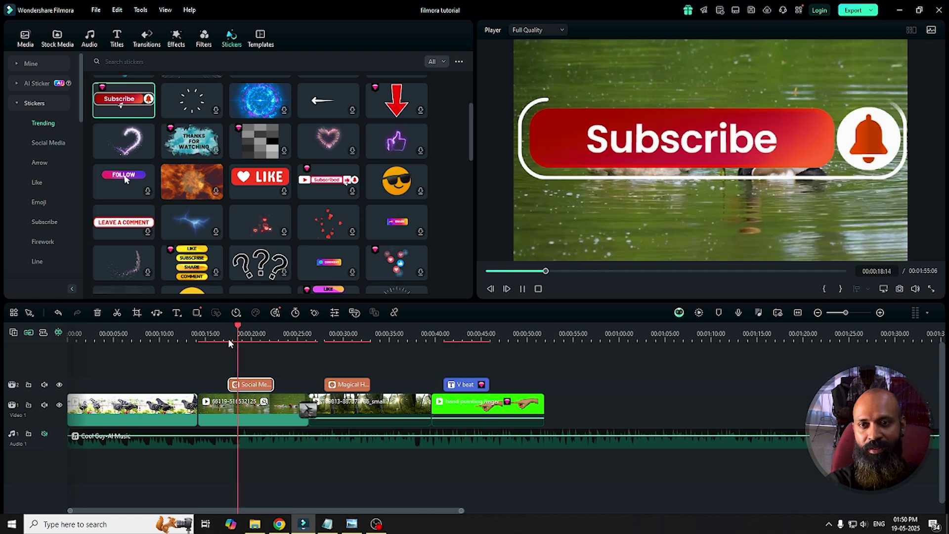
{"action": "key", "text": "space"}
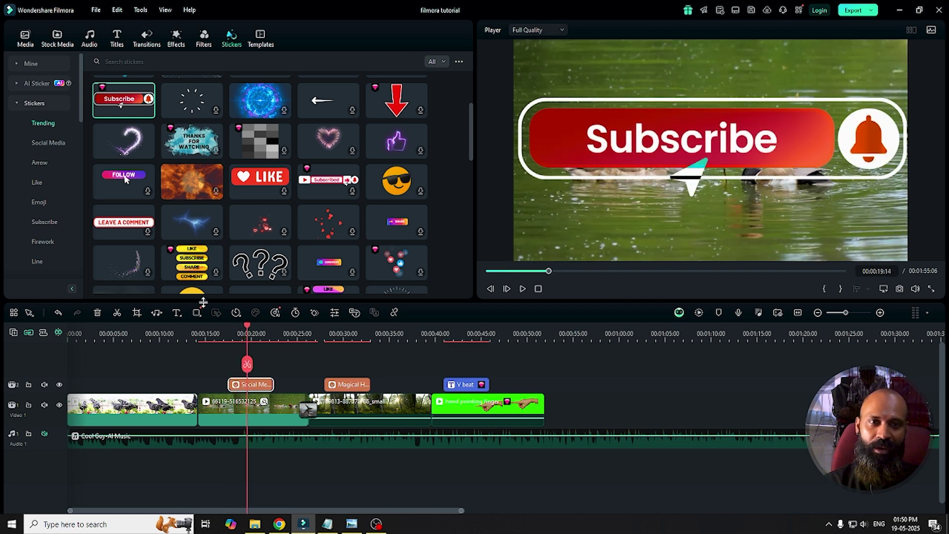
- Scale the "Subscribe" sticker to 31.38%, set its X position to -617 px and move it down towards the frame's lower edge
{"action": "double_click", "coordinate": [259, 389]}
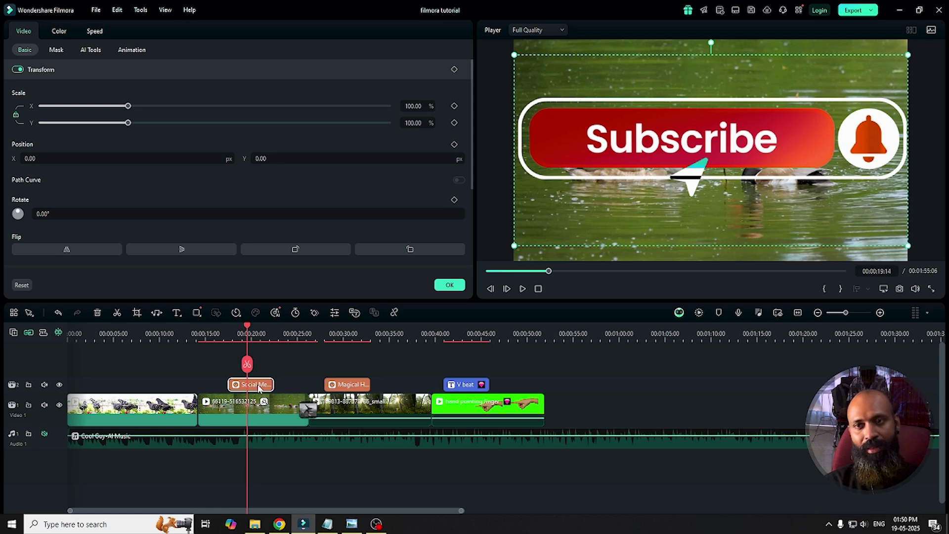
{"action": "left_click_drag", "start_coordinate": [128, 126], "coordinate": [69, 132]}
{"action": "left_click_drag", "start_coordinate": [128, 158], "coordinate": [83, 158]}
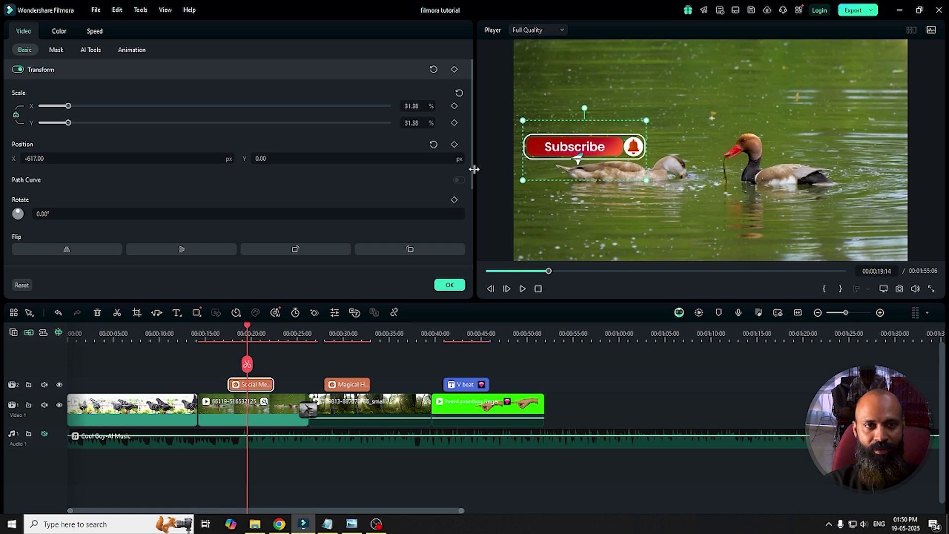
{"action": "left_click_drag", "start_coordinate": [578, 159], "coordinate": [578, 256]}
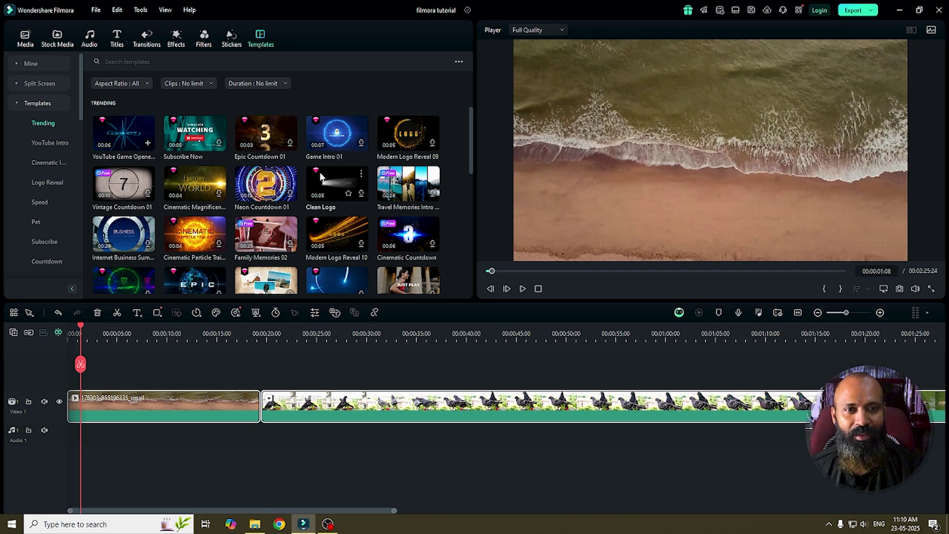
- Preview the "Memories Of Our Trav..." template from the trending templates and return to the timeline
{"action": "scroll", "coordinate": [320, 181], "scroll_direction": "down", "scroll_amount": 3}
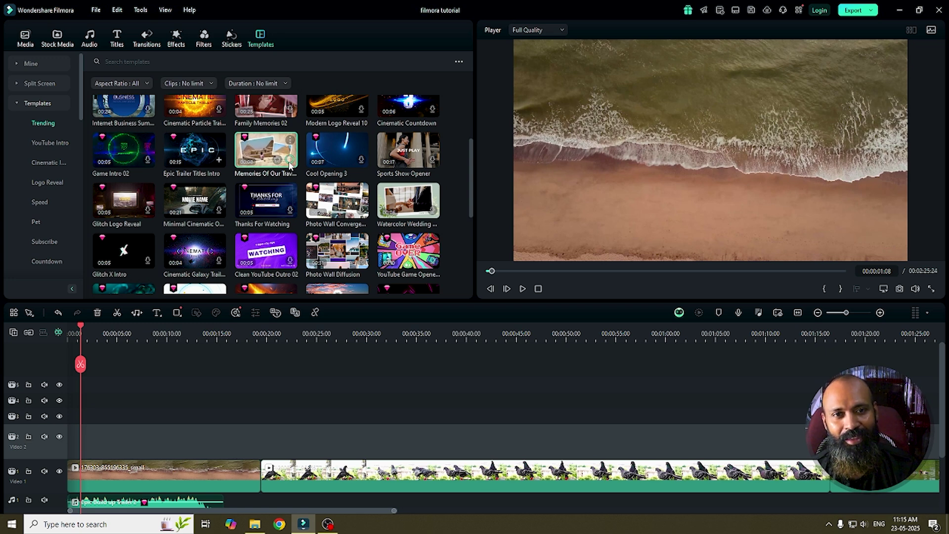
{"action": "left_click", "coordinate": [286, 166]}
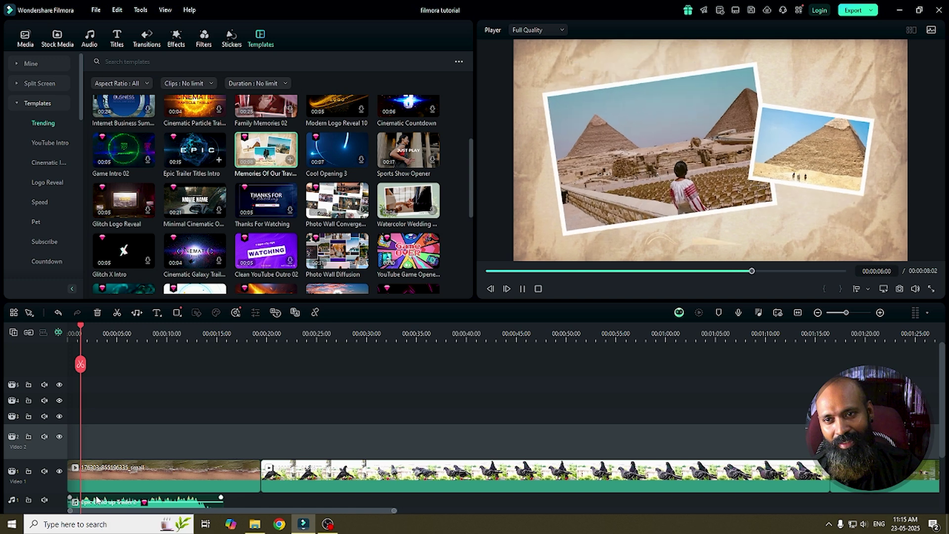
{"action": "key", "text": "space"}
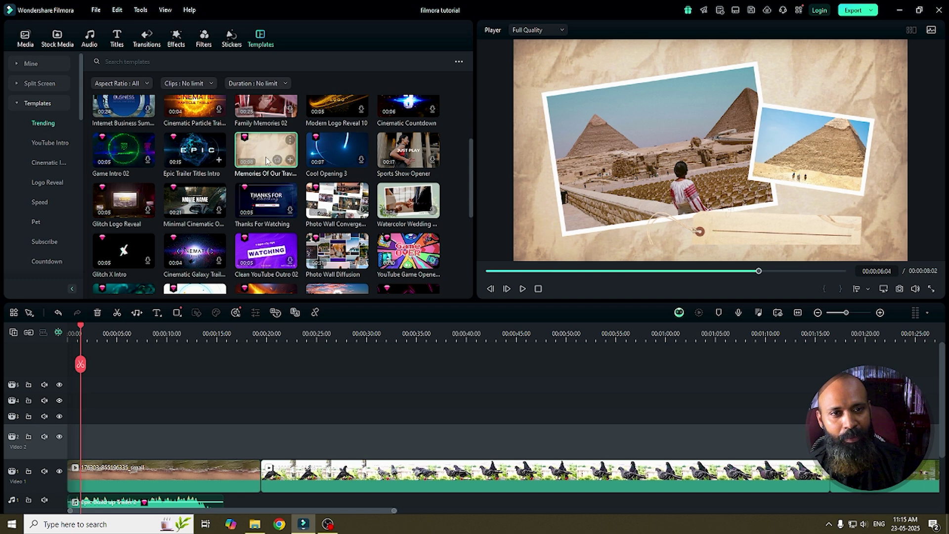
{"action": "left_click", "coordinate": [48, 451]}
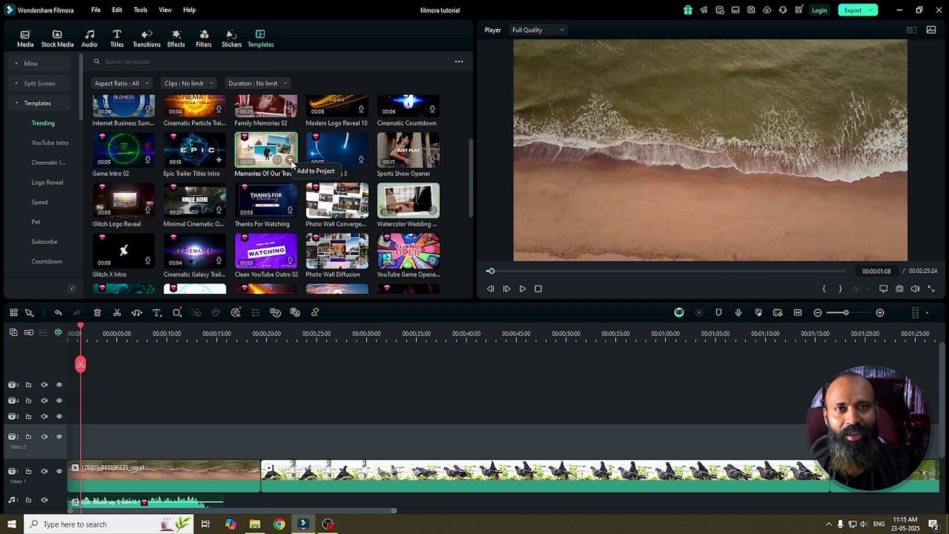
- Add the "Memories Of Our Trav..." template above the beach clip at 00:00:01:08 and expand it into its separate clips
{"action": "left_click", "coordinate": [290, 160]}
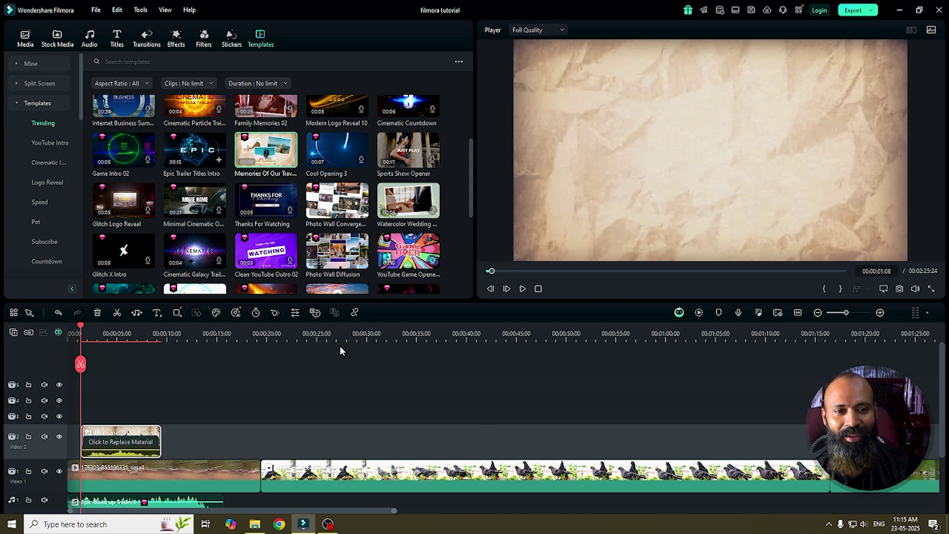
{"action": "left_click", "coordinate": [133, 445]}
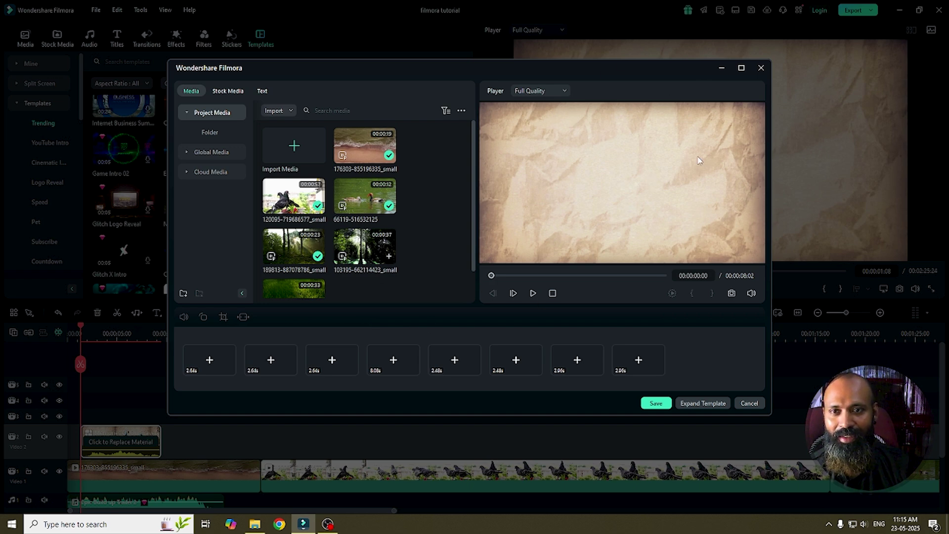
{"action": "left_click", "coordinate": [714, 403]}
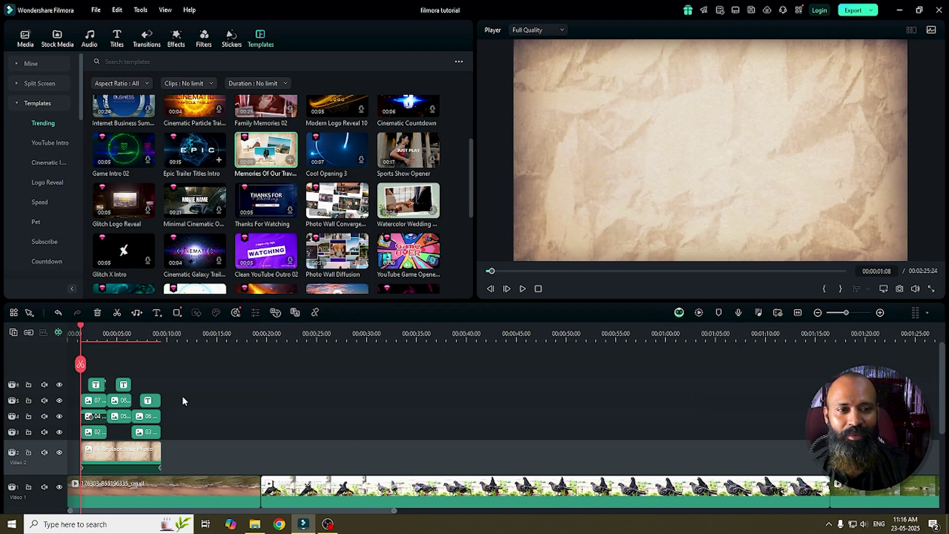
{"action": "left_click", "coordinate": [134, 468]}
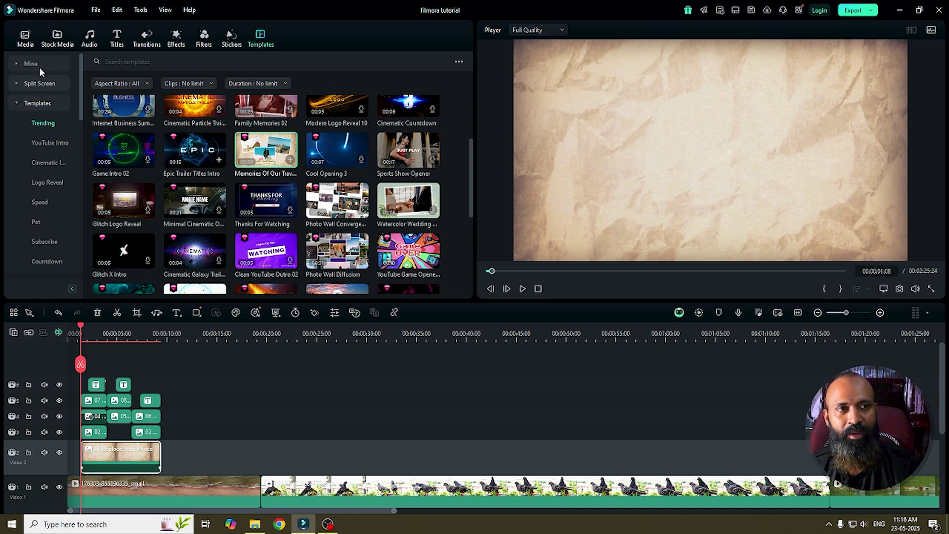
{"action": "left_click", "coordinate": [28, 50]}
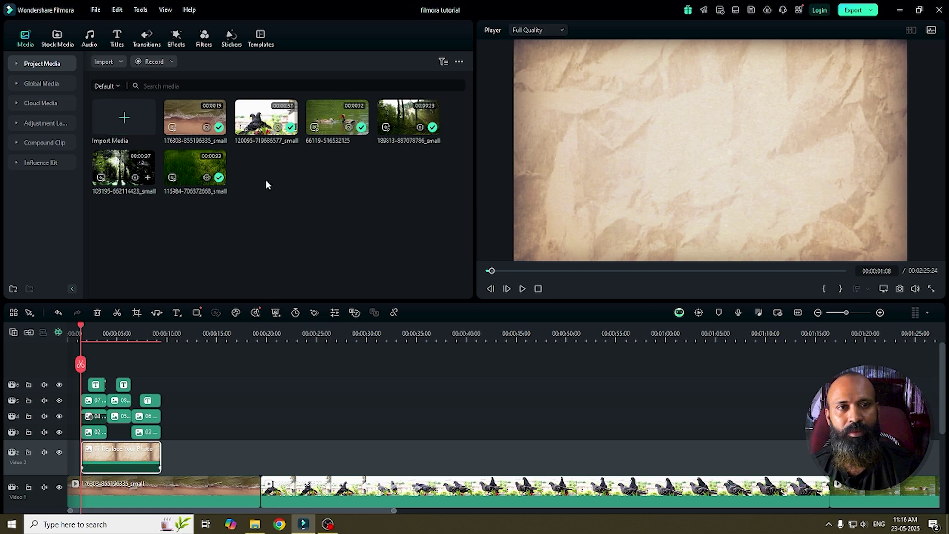
{"action": "double_click", "coordinate": [193, 126]}
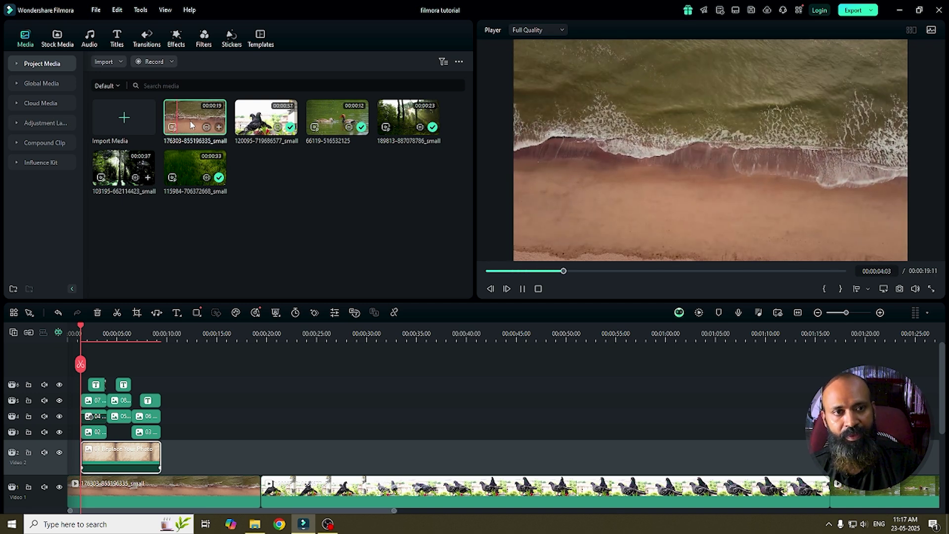
{"action": "left_click_drag", "start_coordinate": [192, 125], "coordinate": [120, 460]}
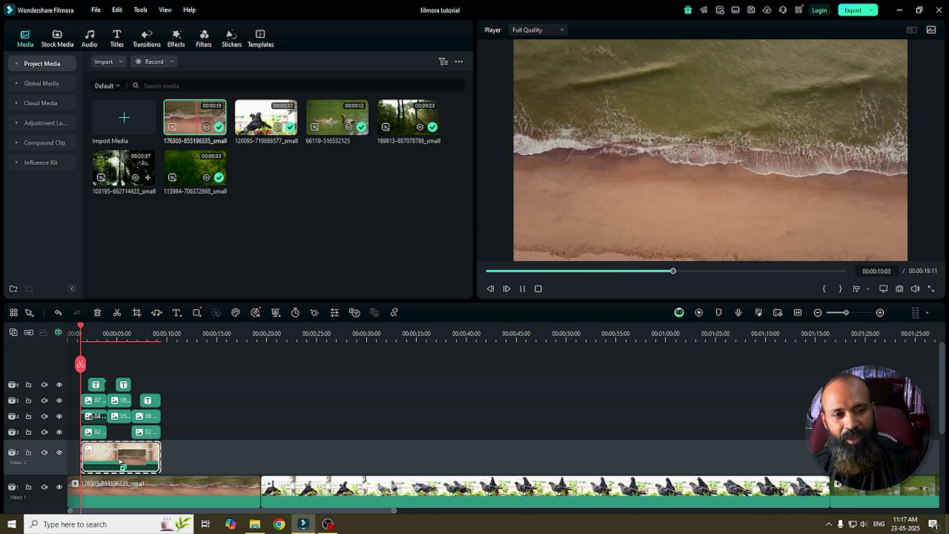
{"action": "left_click_drag", "start_coordinate": [120, 460], "coordinate": [115, 463]}
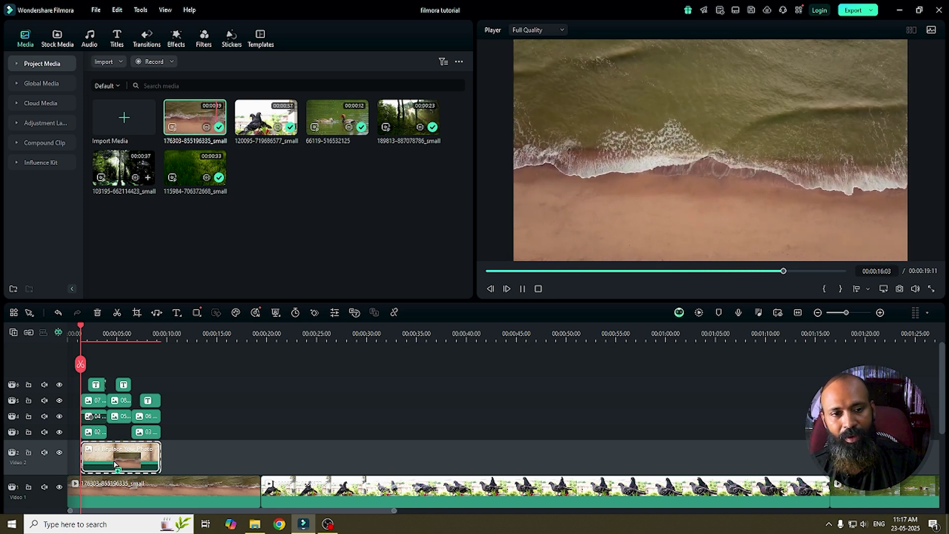
{"action": "left_click_drag", "start_coordinate": [114, 463], "coordinate": [116, 462]}
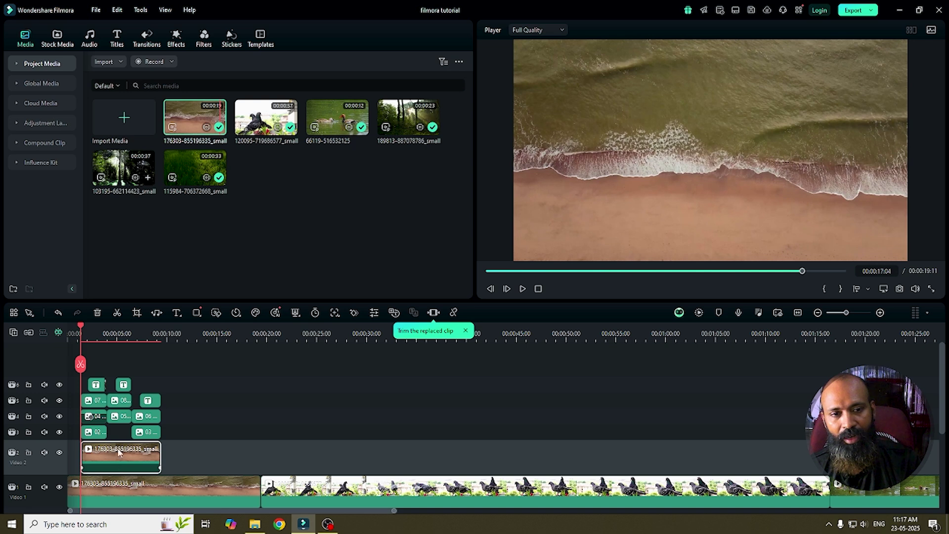
- Play back the template with the beach background and undo the background replacement
{"action": "key", "text": "space"}
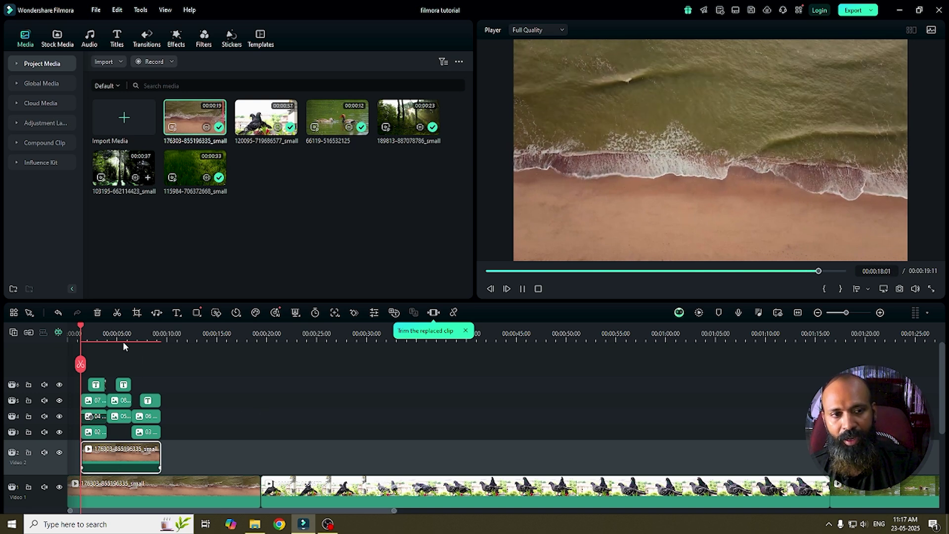
{"action": "left_click", "coordinate": [93, 330]}
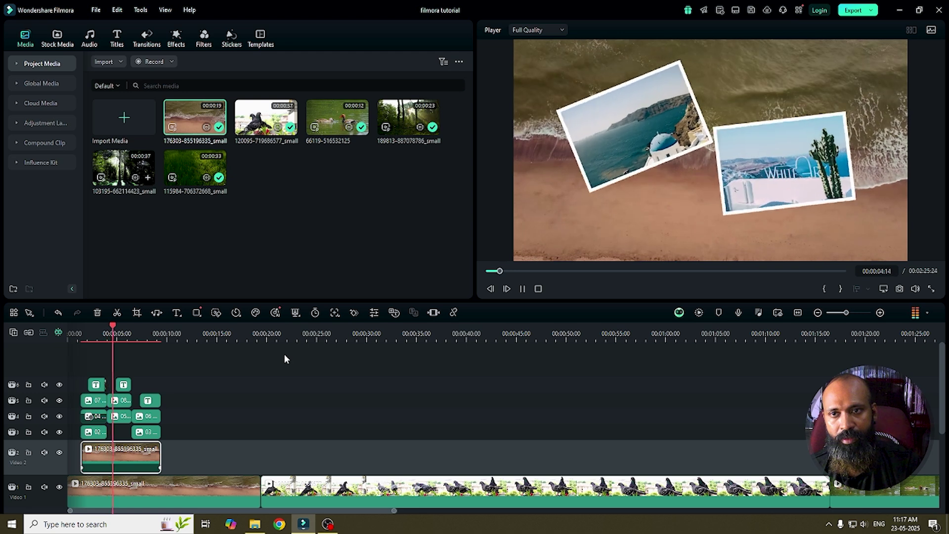
{"action": "key", "text": "space"}
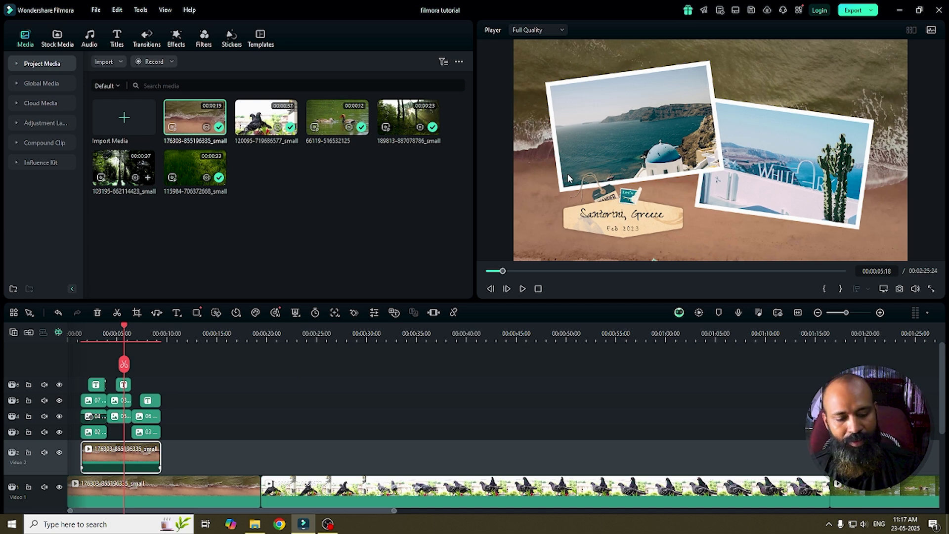
{"action": "key", "text": "ctrl+z"}
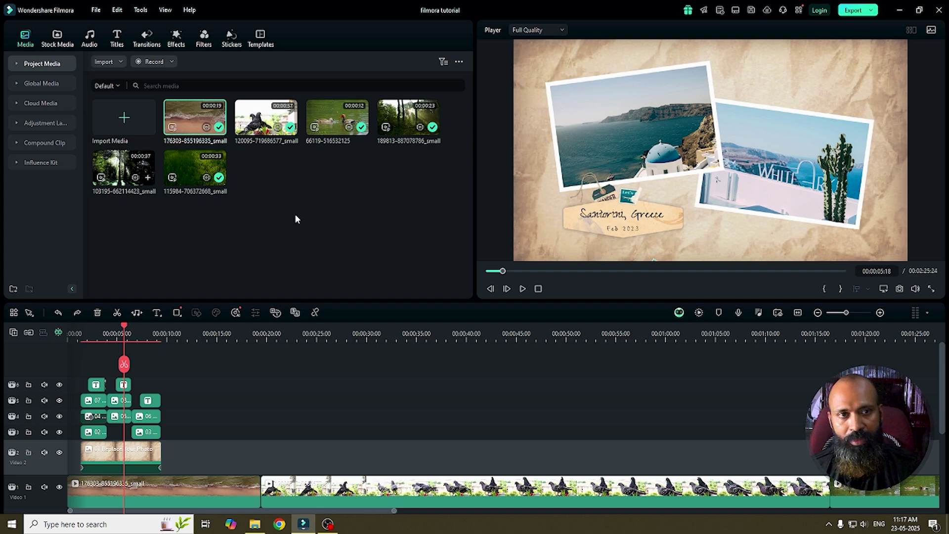
{"action": "left_click", "coordinate": [295, 215]}
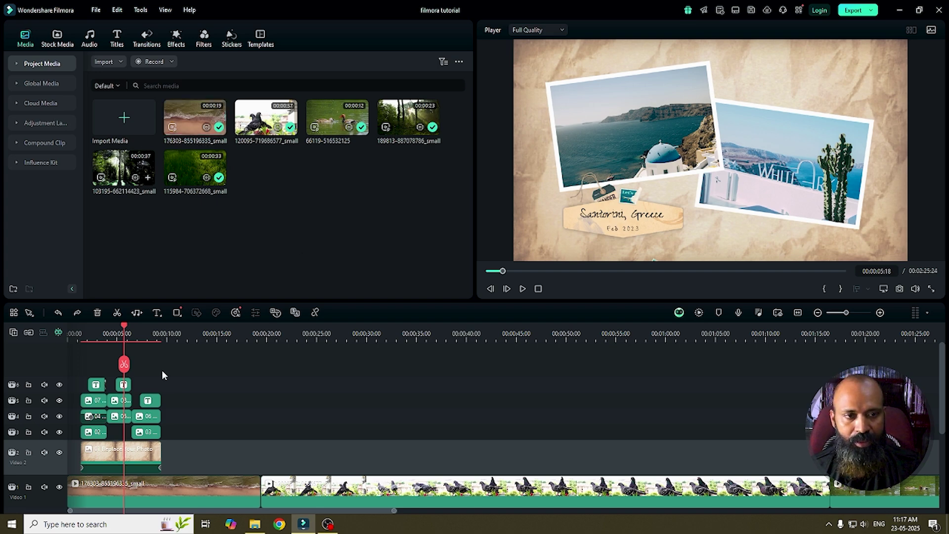
{"action": "double_click", "coordinate": [183, 171]}
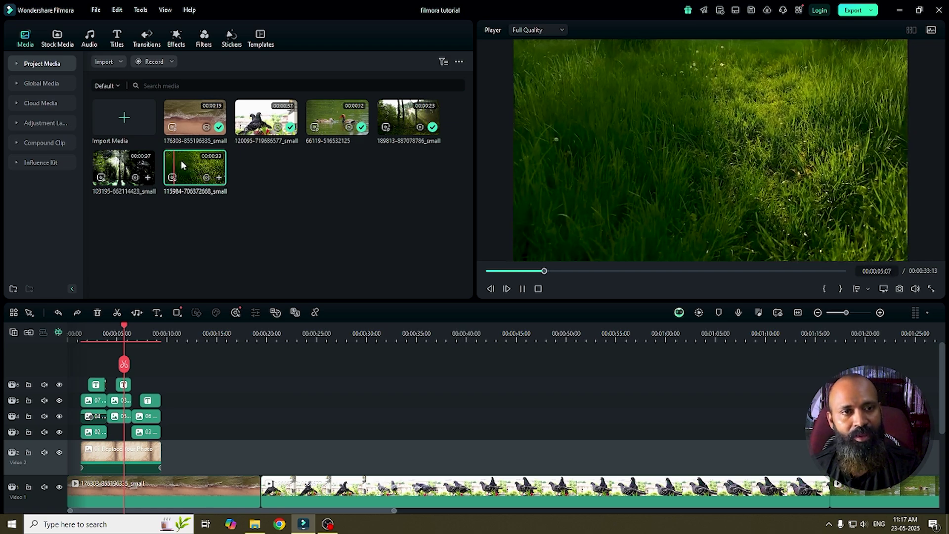
{"action": "left_click_drag", "start_coordinate": [181, 162], "coordinate": [106, 457]}
{"action": "key", "text": "space"}
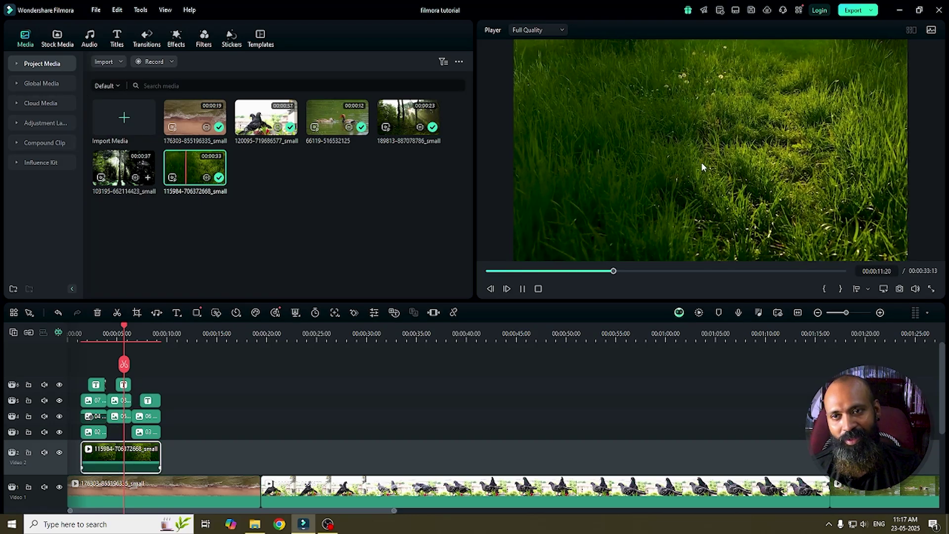
{"action": "key", "text": "space"}
{"action": "left_click", "coordinate": [86, 332]}
{"action": "key", "text": "space"}
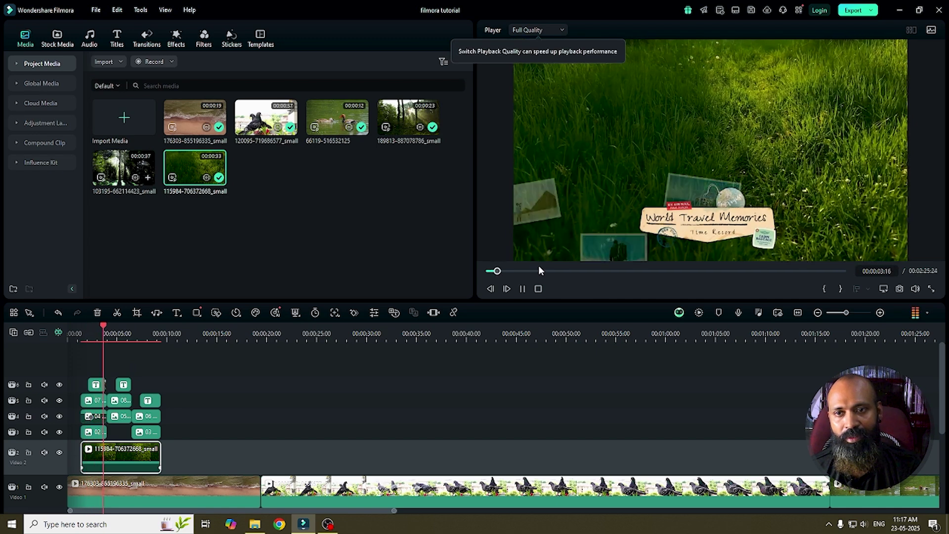
{"action": "key", "text": "space"}
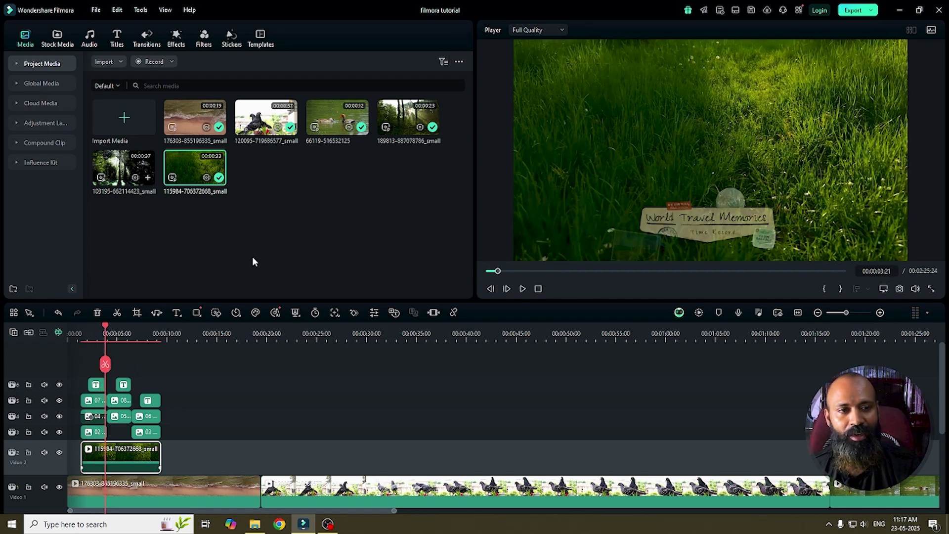
{"action": "left_click", "coordinate": [88, 400]}
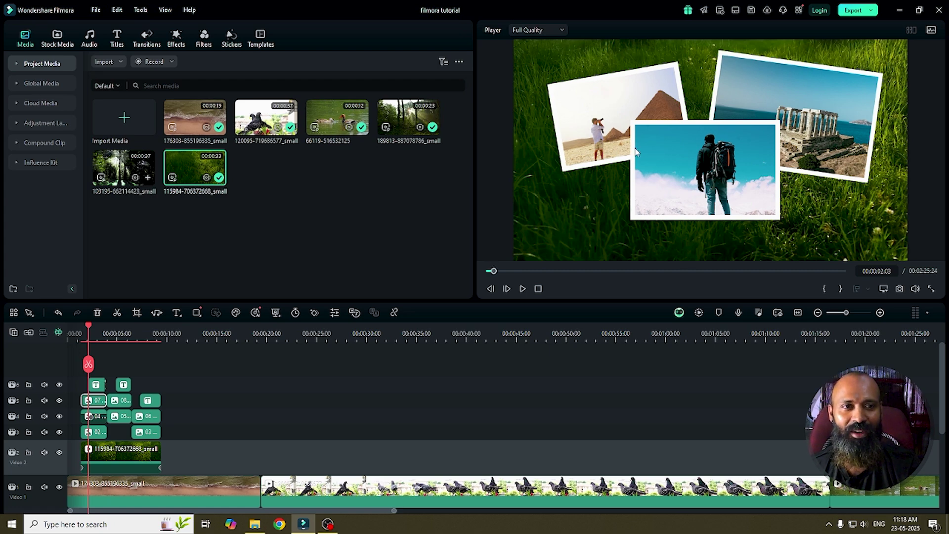
{"action": "left_click", "coordinate": [403, 121]}
{"action": "key", "text": "space"}
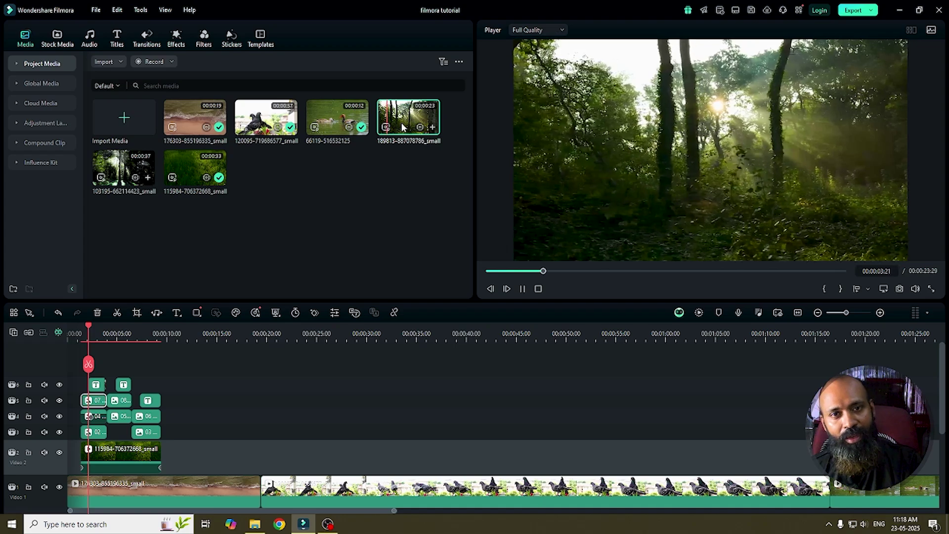
{"action": "left_click_drag", "start_coordinate": [402, 128], "coordinate": [92, 398]}
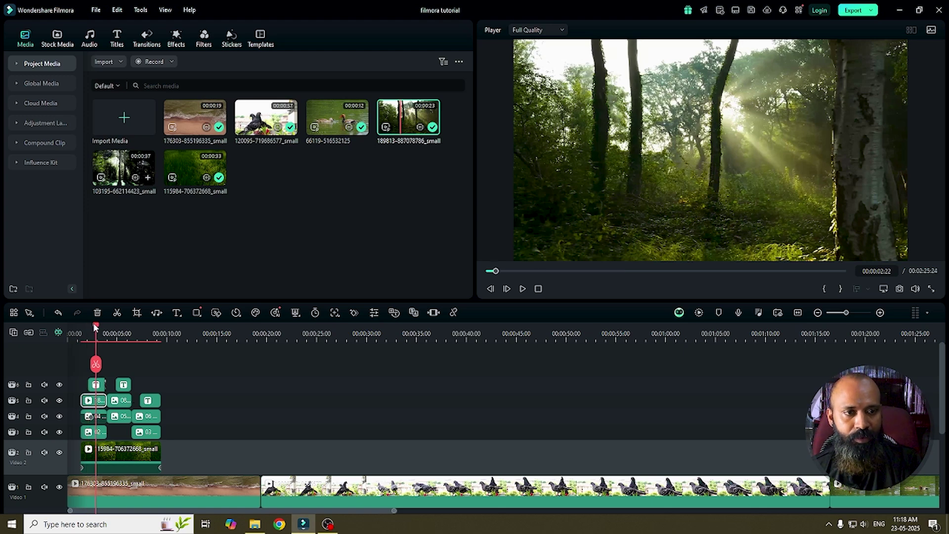
{"action": "key", "text": "space"}
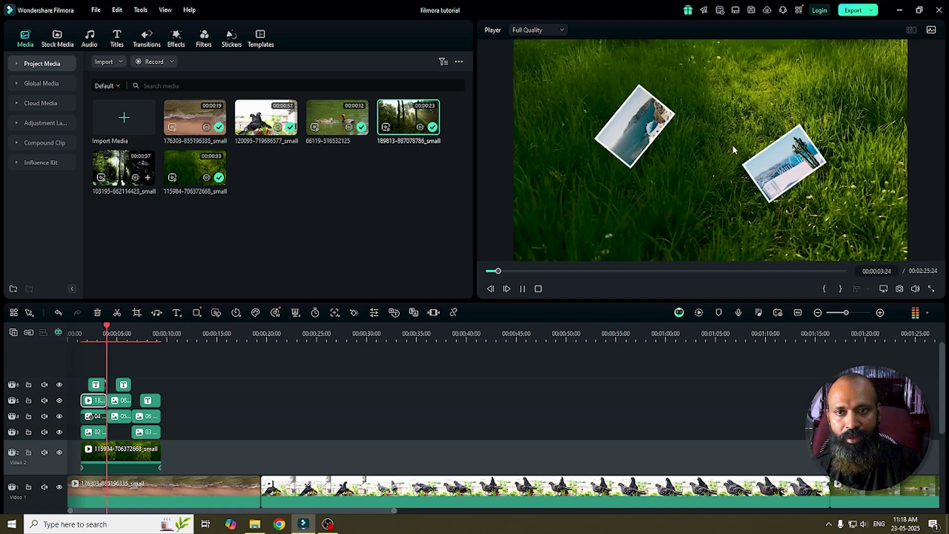
{"action": "key", "text": "space"}
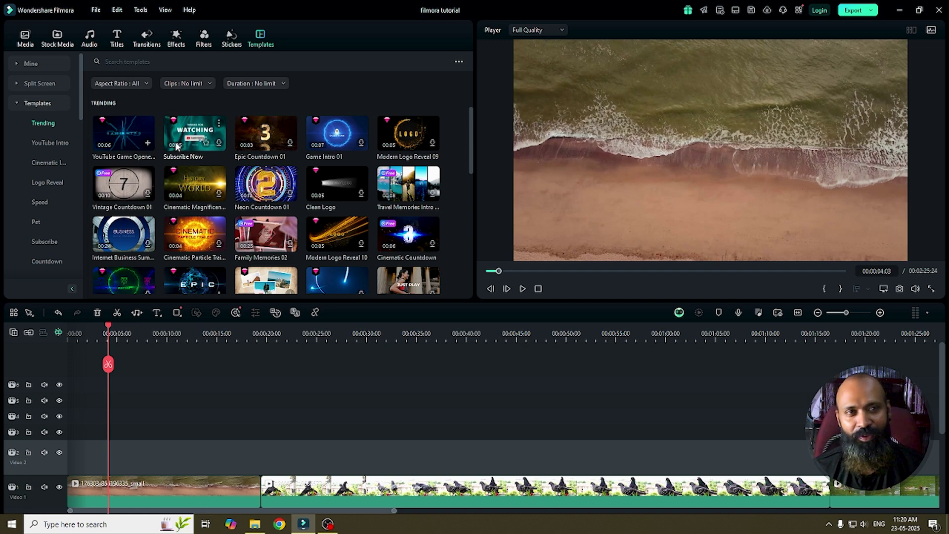
- Place the basic "Split Screen 4" layout on the third video track over the full length of the beach clip and preview it
{"action": "left_click", "coordinate": [17, 103]}
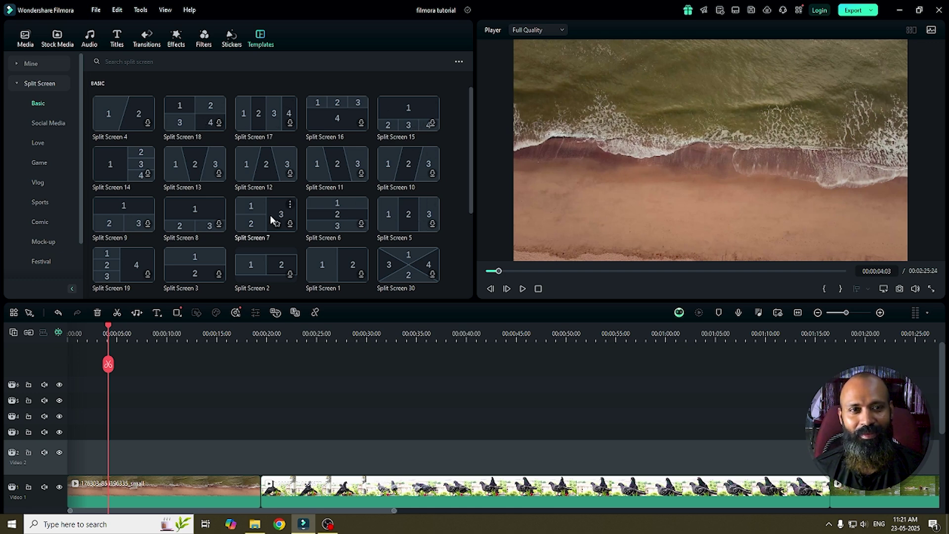
{"action": "left_click", "coordinate": [149, 127]}
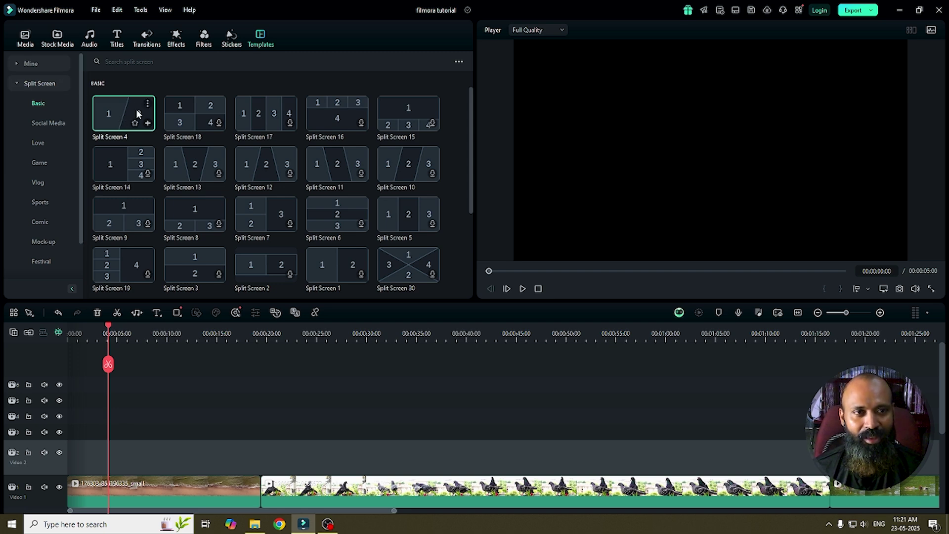
{"action": "left_click_drag", "start_coordinate": [124, 114], "coordinate": [260, 435]}
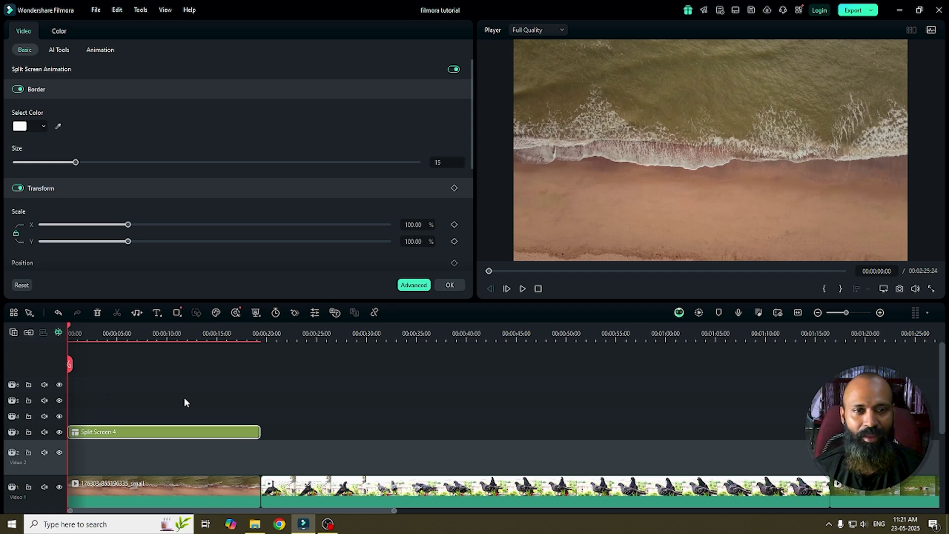
{"action": "left_click", "coordinate": [90, 334]}
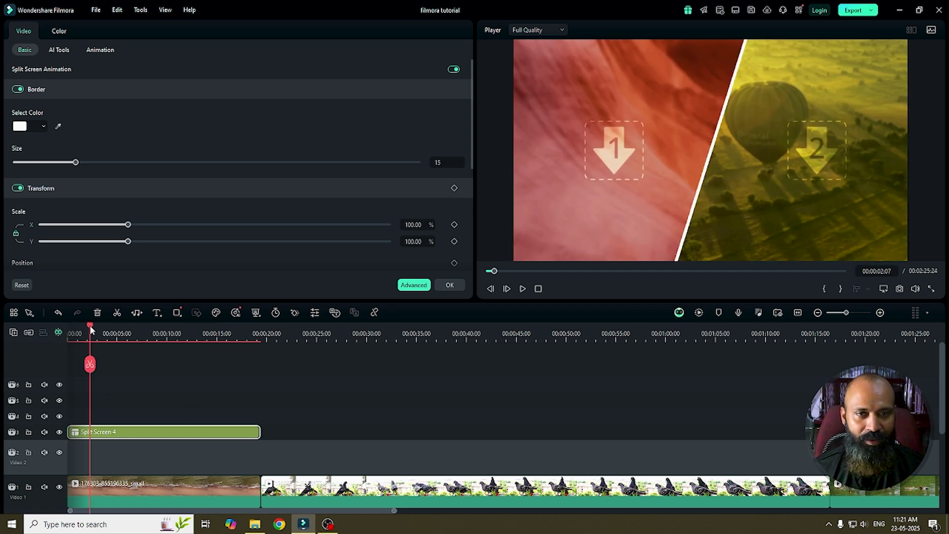
{"action": "left_click_drag", "start_coordinate": [91, 330], "coordinate": [43, 377]}
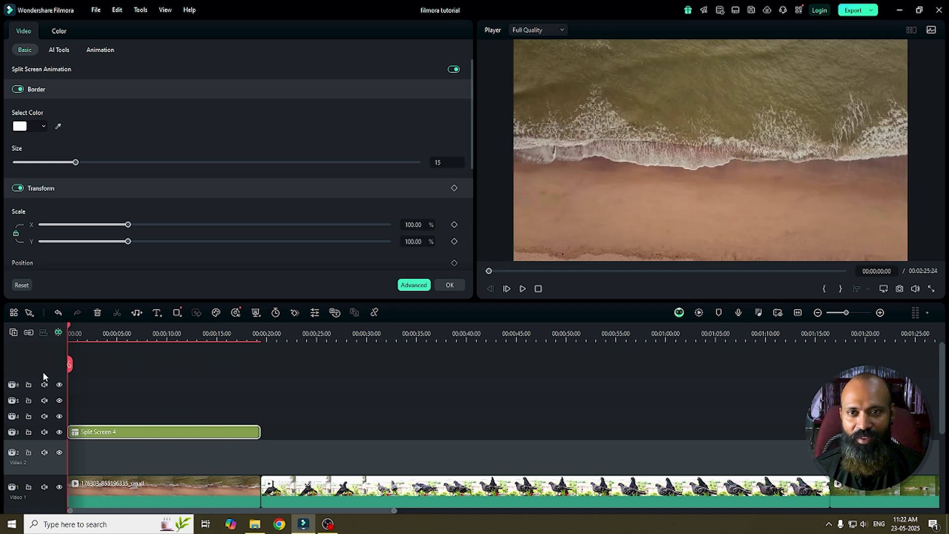
{"action": "left_click", "coordinate": [450, 285]}
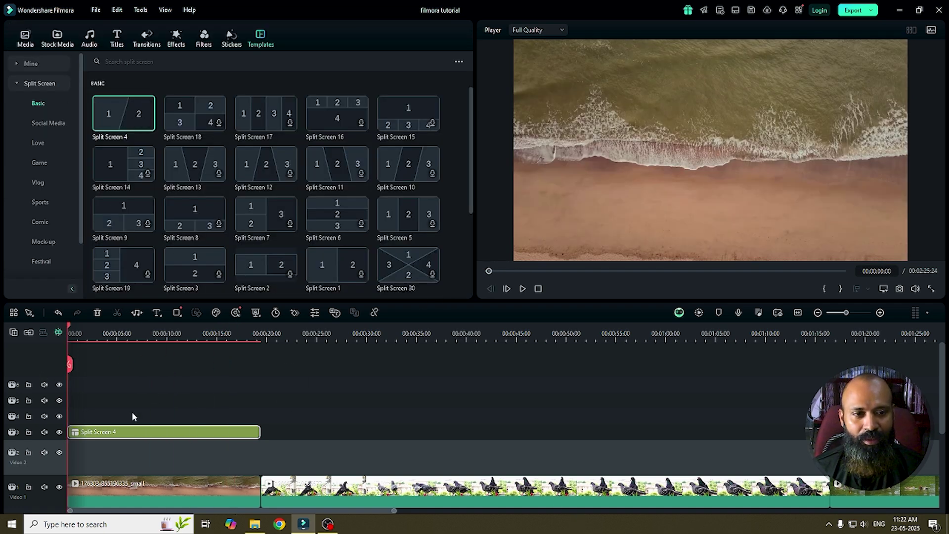
{"action": "left_click", "coordinate": [23, 41]}
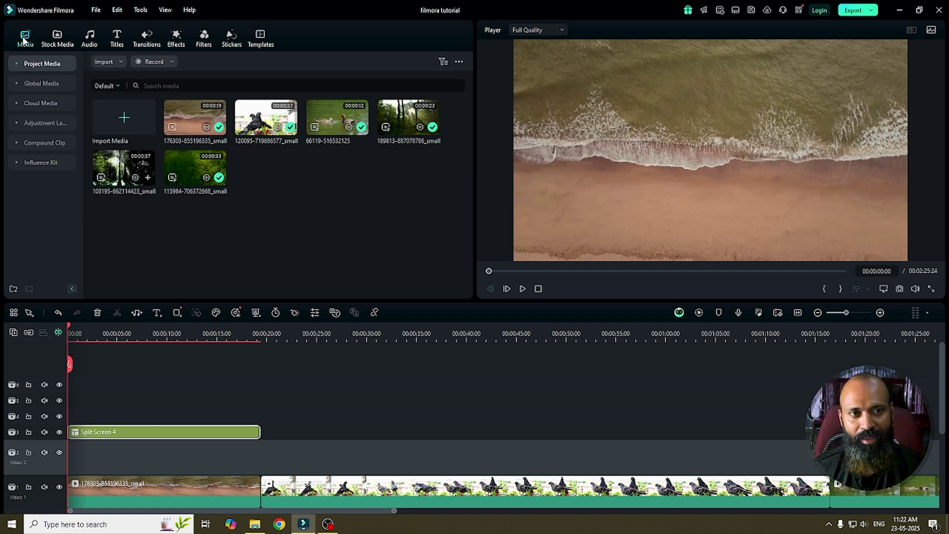
{"action": "left_click", "coordinate": [75, 333]}
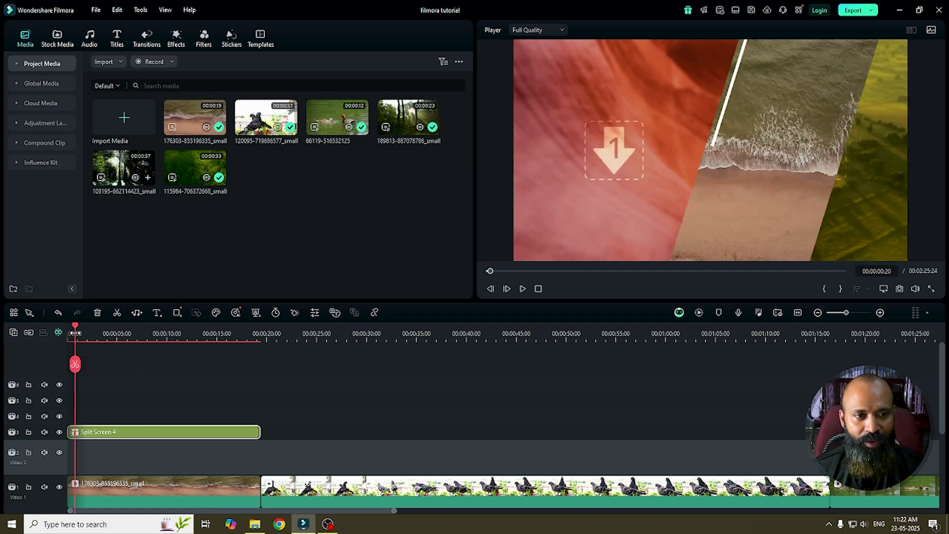
{"action": "left_click", "coordinate": [84, 332]}
{"action": "left_click_drag", "start_coordinate": [85, 332], "coordinate": [112, 332]}
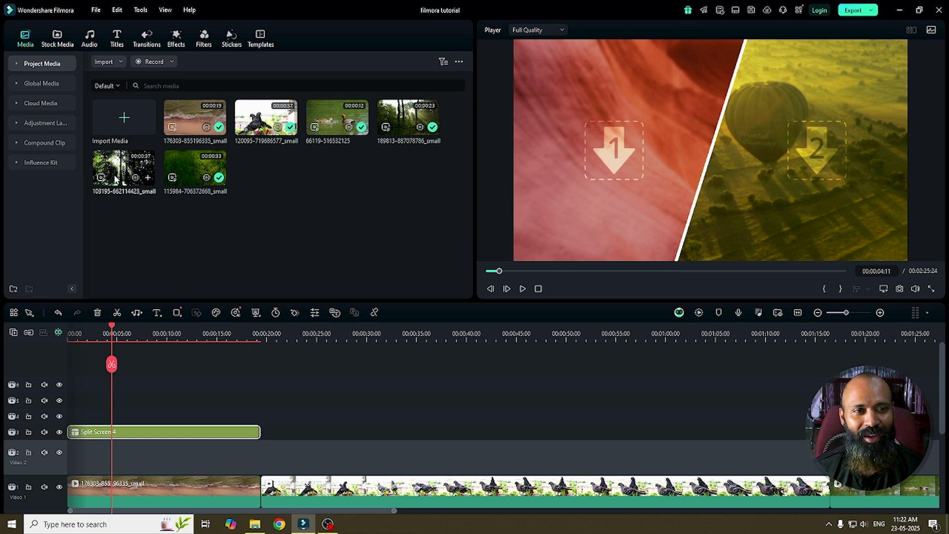
{"action": "left_click_drag", "start_coordinate": [115, 179], "coordinate": [609, 167]}
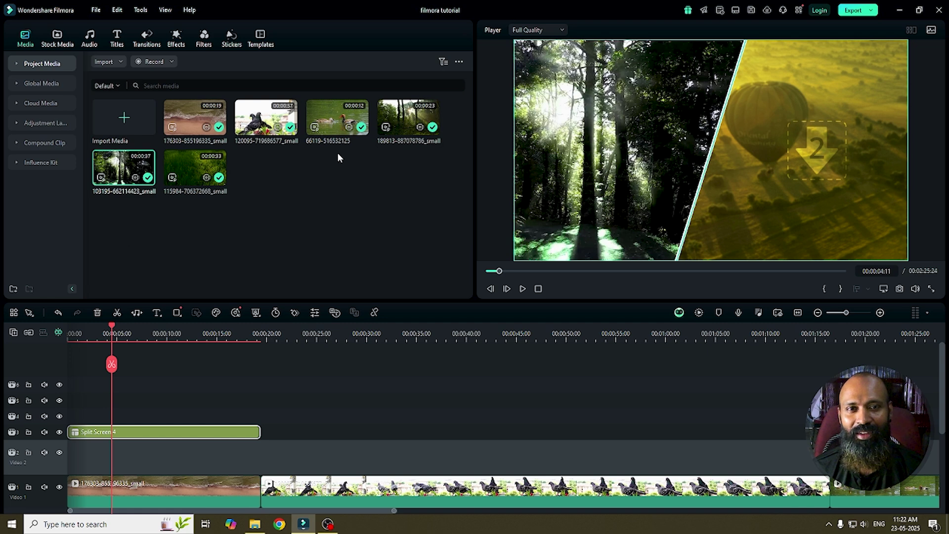
{"action": "mouse_move", "coordinate": [329, 126]}
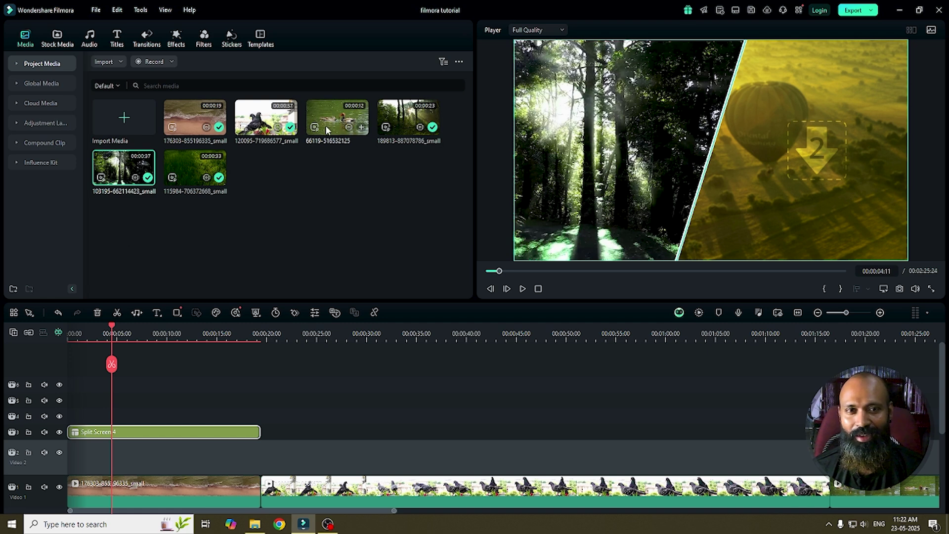
{"action": "left_click_drag", "start_coordinate": [328, 123], "coordinate": [784, 163]}
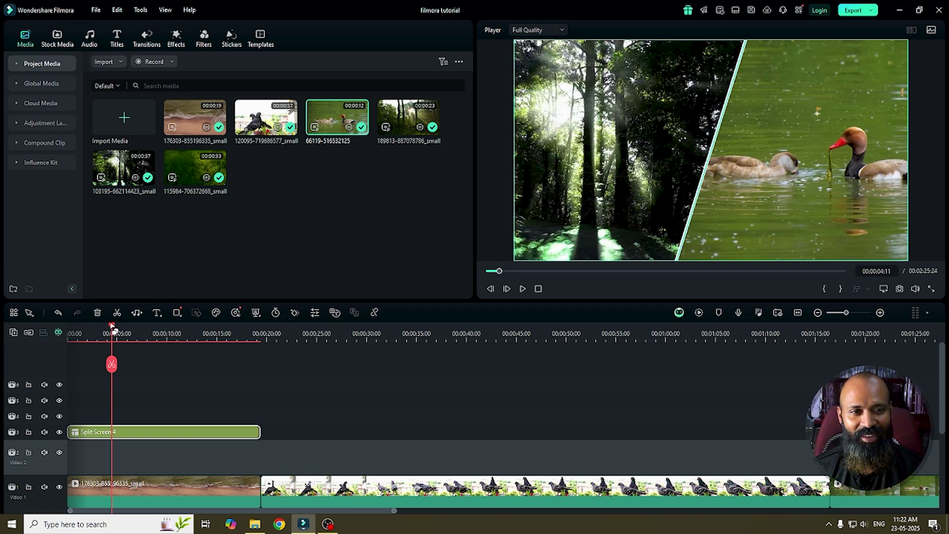
- Play the split screen with both filled areas from the start of the timeline
{"action": "left_click_drag", "start_coordinate": [111, 325], "coordinate": [37, 346]}
{"action": "key", "text": "space"}
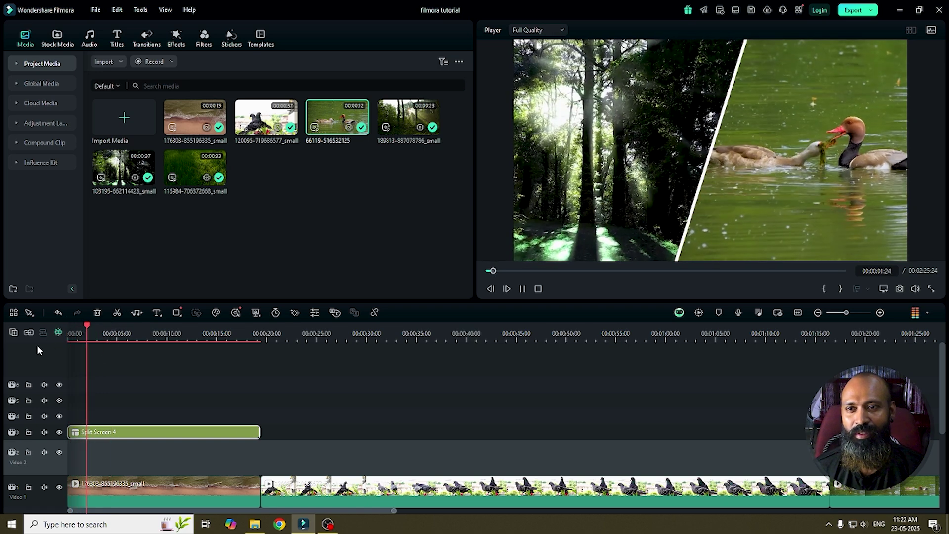
{"action": "key", "text": "space"}
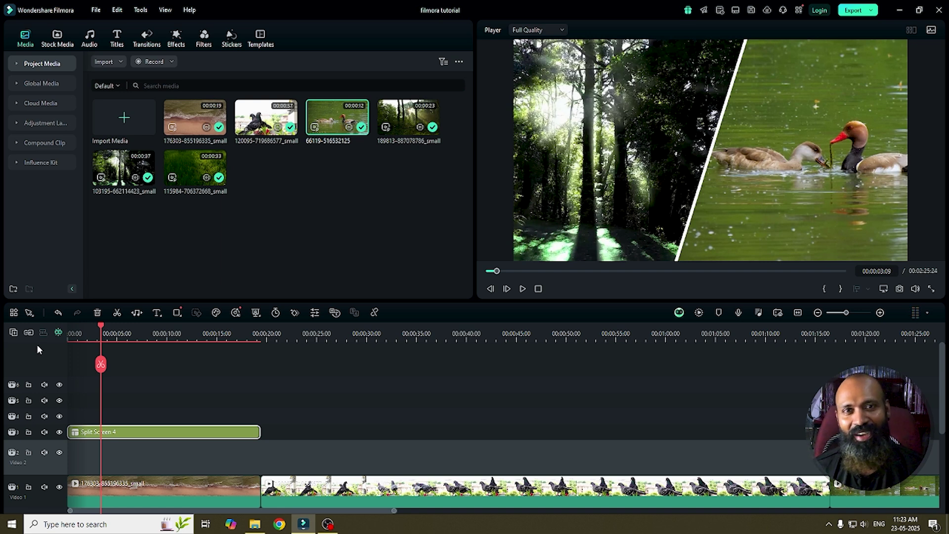
- Try enlarging the forest clip in the split screen to 207.27% in the advanced split screen editor and reset its scale
{"action": "left_click", "coordinate": [158, 431]}
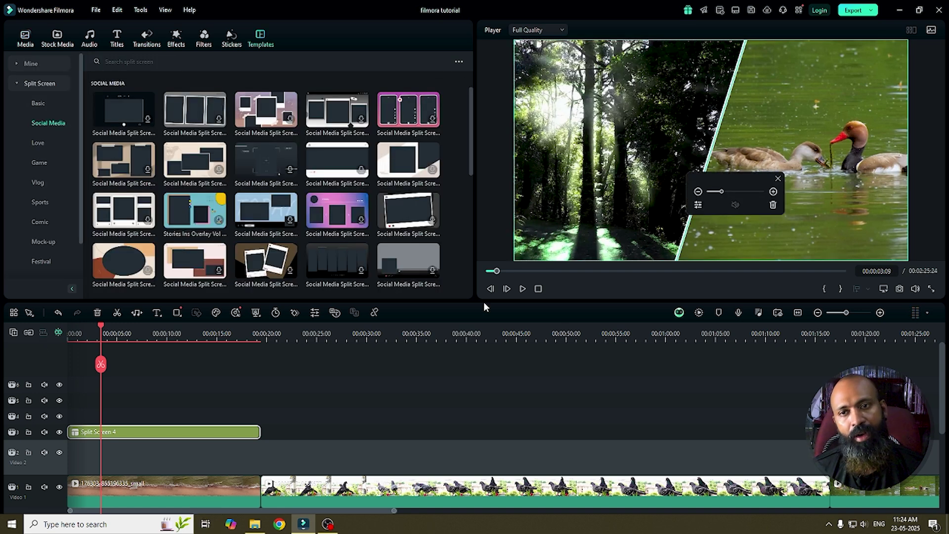
{"action": "left_click", "coordinate": [533, 414]}
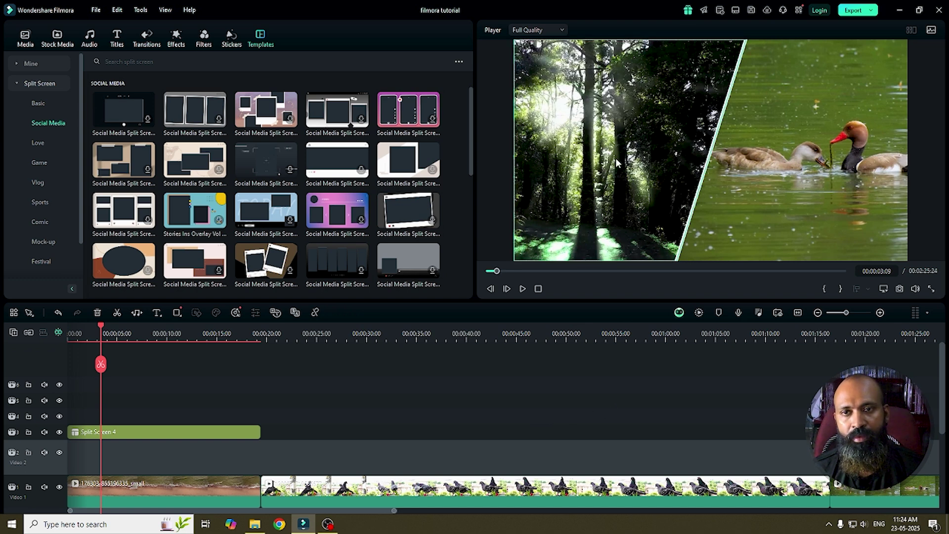
{"action": "left_click", "coordinate": [643, 120]}
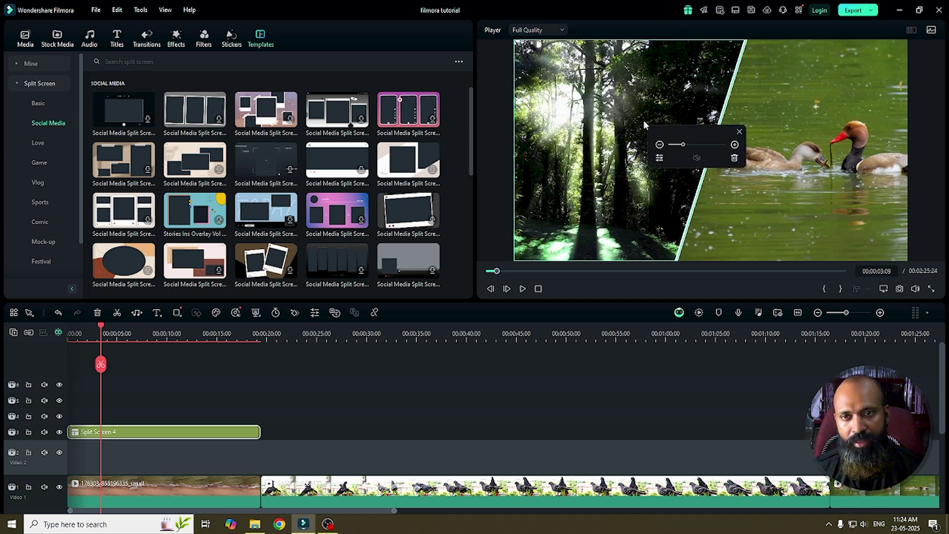
{"action": "left_click", "coordinate": [660, 158]}
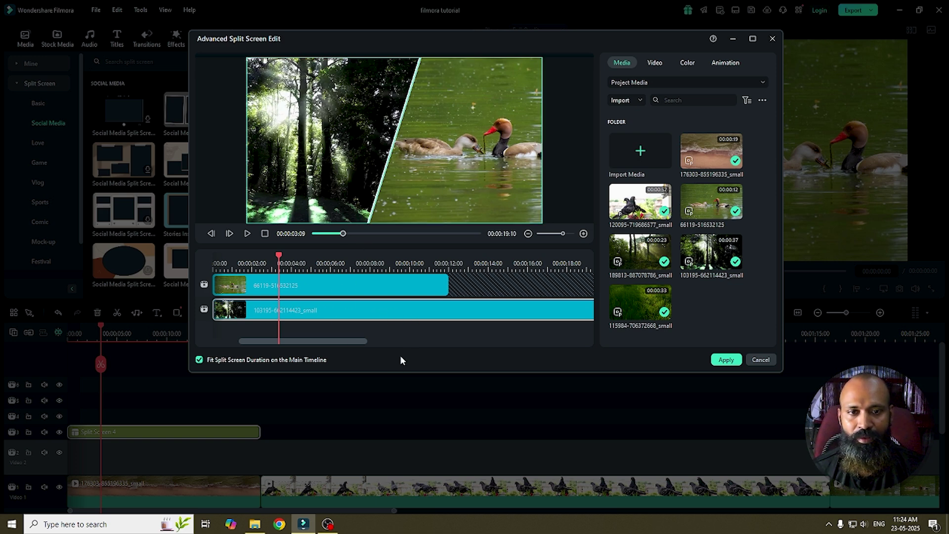
{"action": "left_click", "coordinate": [654, 64]}
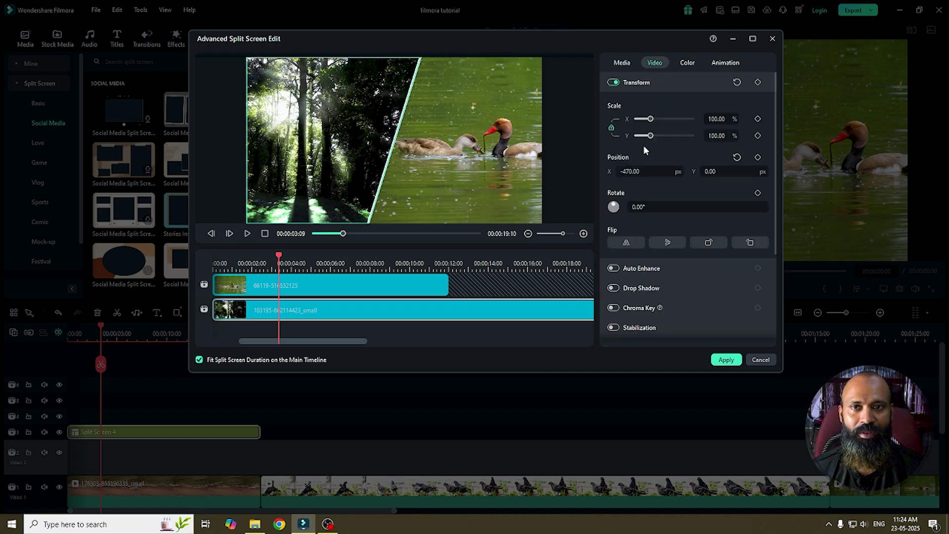
{"action": "mouse_move", "coordinate": [651, 139]}
{"action": "left_mouse_down"}
{"action": "mouse_move", "coordinate": [674, 136]}
{"action": "mouse_move", "coordinate": [646, 137]}
{"action": "mouse_move", "coordinate": [666, 140]}
{"action": "left_mouse_up"}
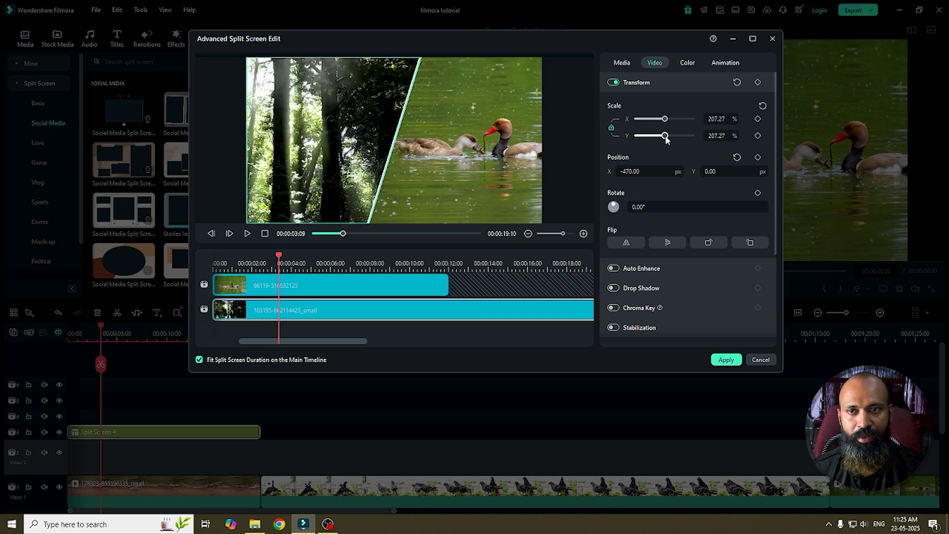
{"action": "left_click", "coordinate": [762, 106]}
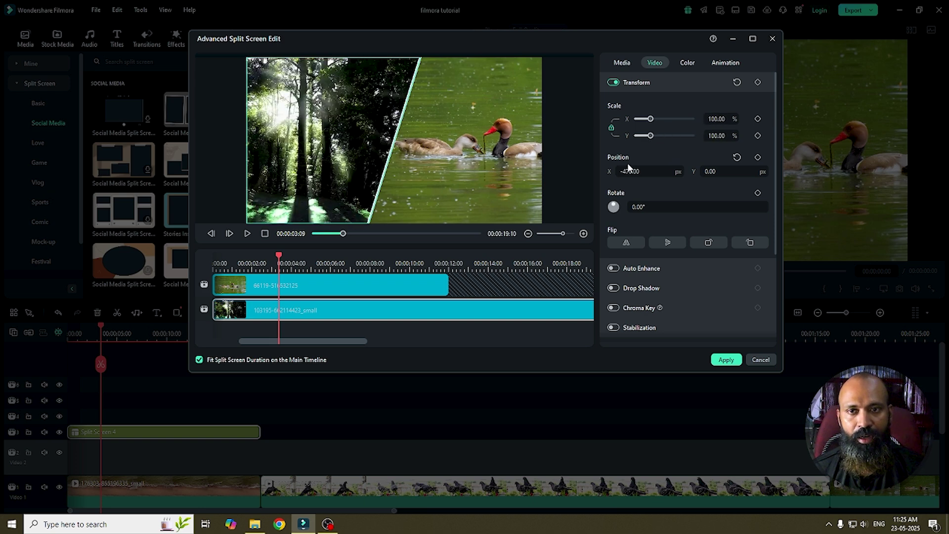
- Try shifting the forest clip to X -610 px, reset its position, view its color settings and discard the split screen changes
{"action": "mouse_move", "coordinate": [629, 168]}
{"action": "left_mouse_down"}
{"action": "mouse_move", "coordinate": [598, 168]}
{"action": "mouse_move", "coordinate": [611, 168]}
{"action": "left_mouse_up"}
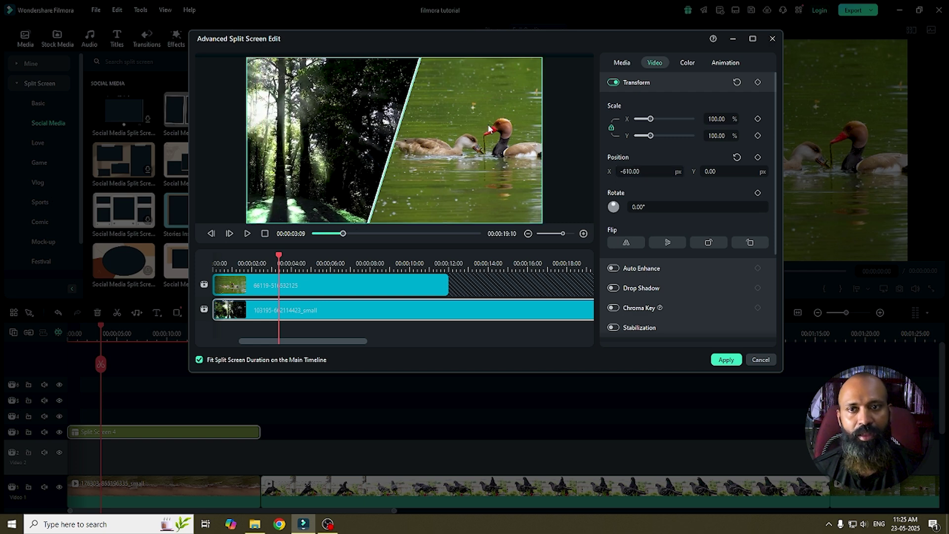
{"action": "left_click", "coordinate": [736, 157]}
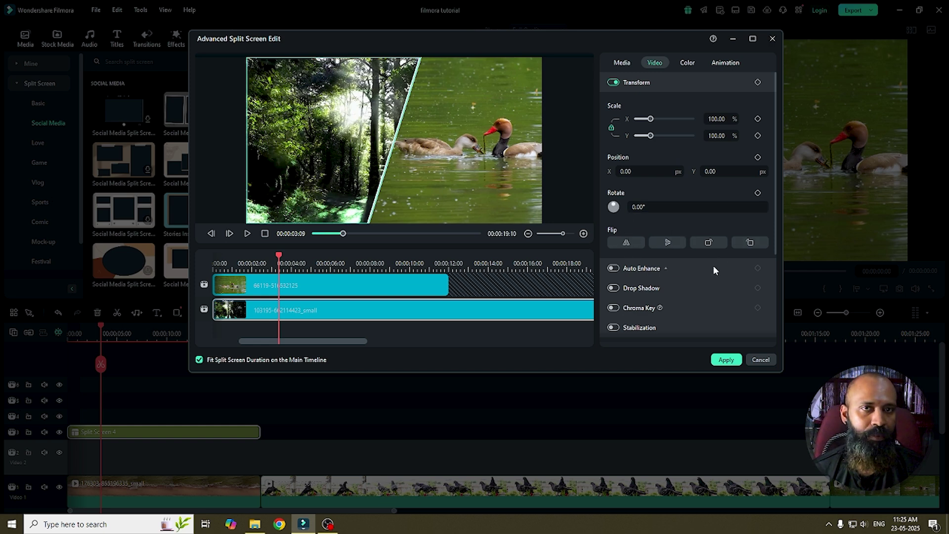
{"action": "left_click", "coordinate": [690, 62]}
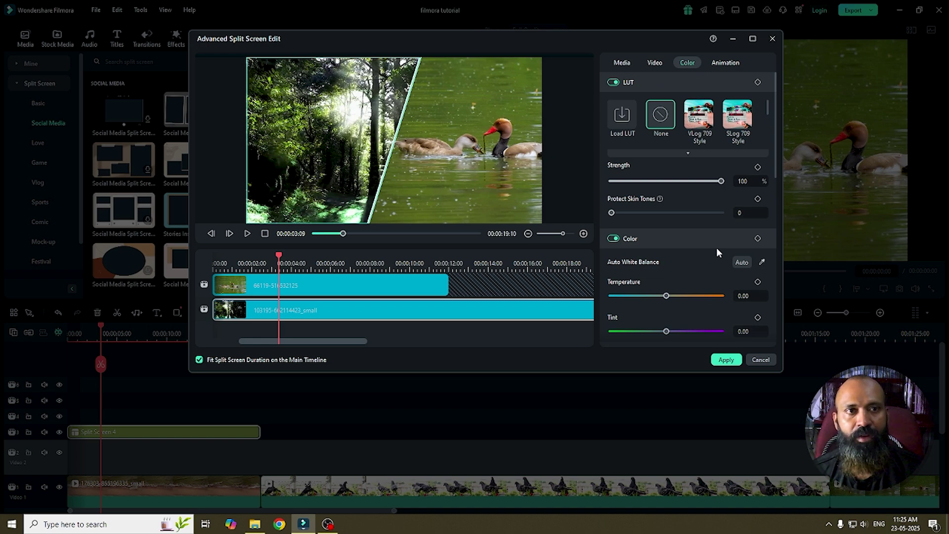
{"action": "left_click_drag", "start_coordinate": [357, 37], "coordinate": [332, 70]}
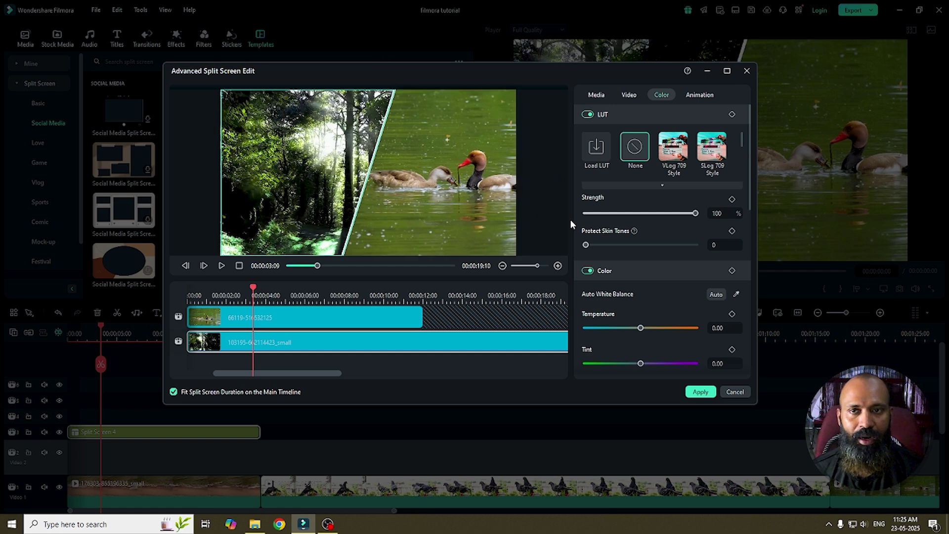
{"action": "left_click", "coordinate": [726, 394]}
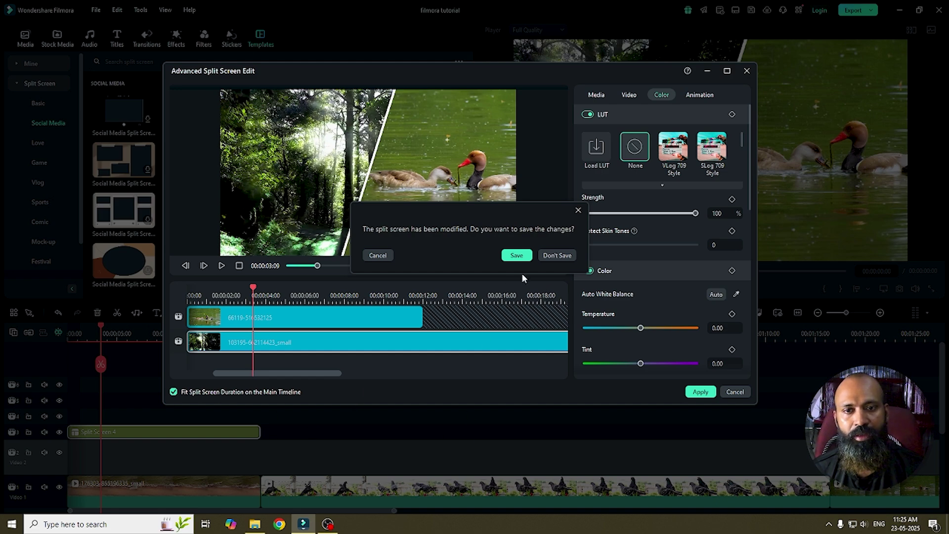
{"action": "left_click", "coordinate": [558, 255]}
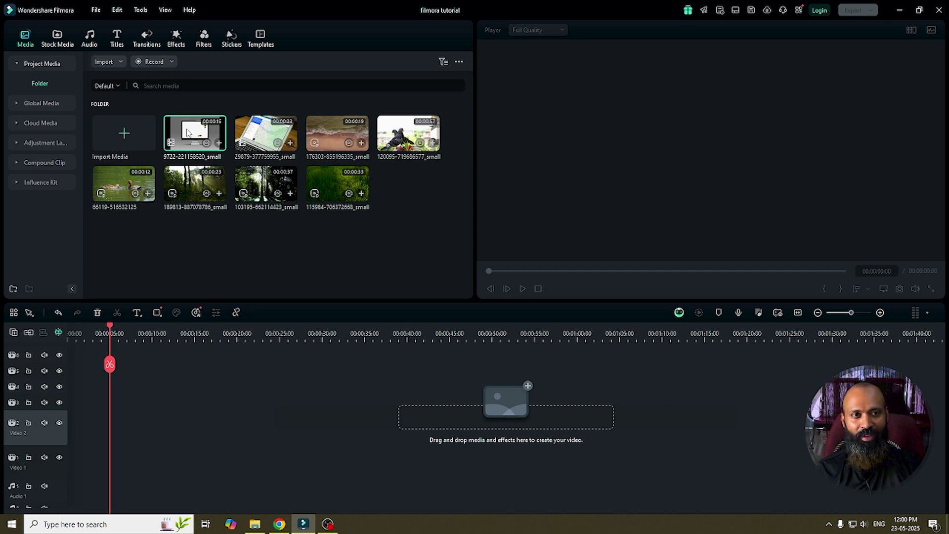
{"action": "left_click_drag", "start_coordinate": [188, 131], "coordinate": [69, 435]}
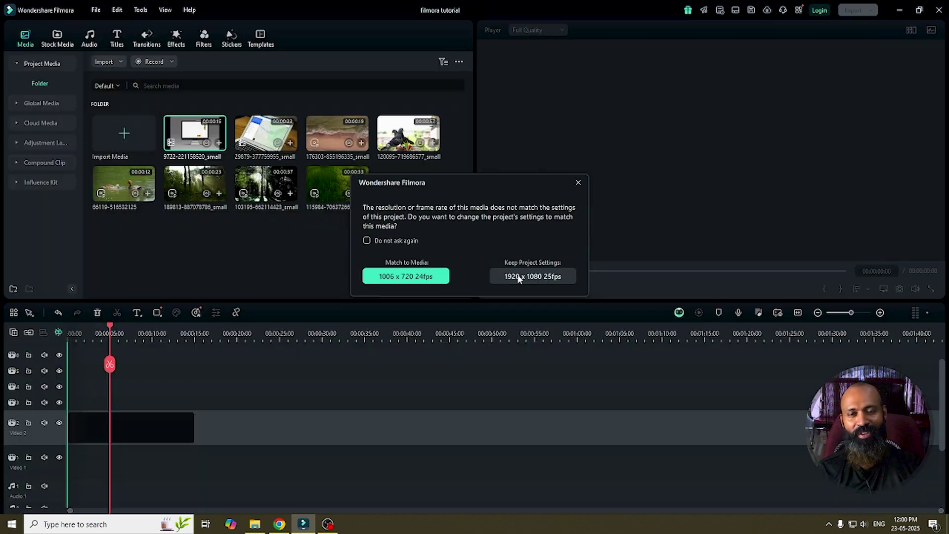
{"action": "left_click", "coordinate": [519, 278]}
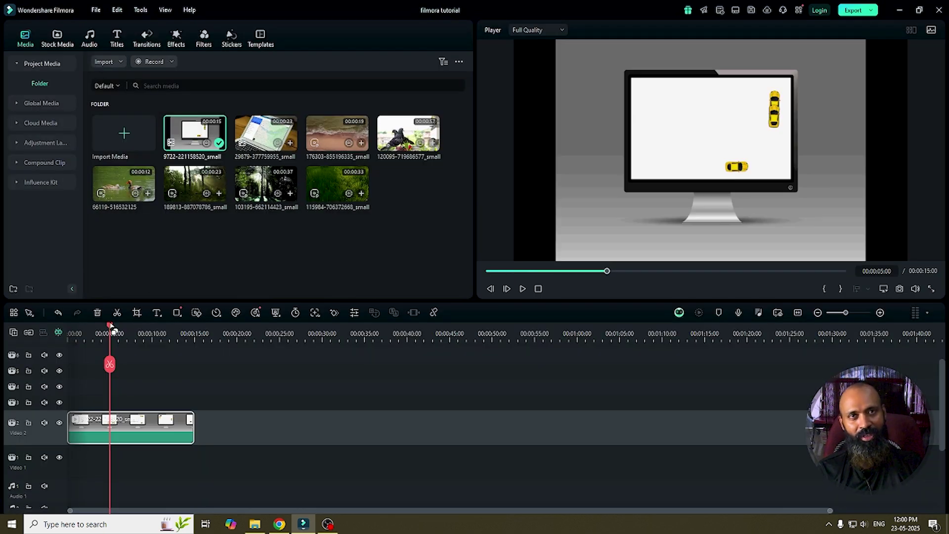
{"action": "left_click_drag", "start_coordinate": [111, 328], "coordinate": [81, 338]}
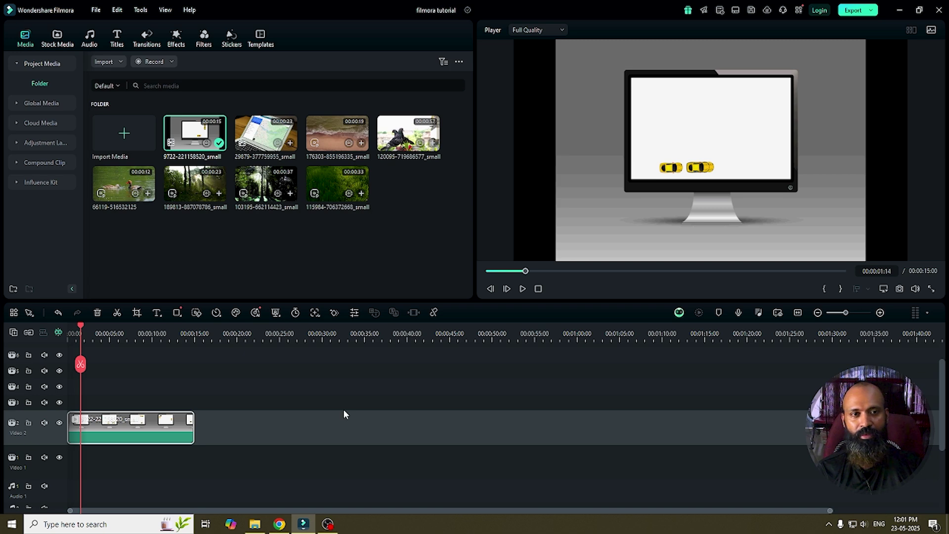
- Scale the monitor clip to about 131.24% and set its Y position to -76 px
{"action": "double_click", "coordinate": [160, 432]}
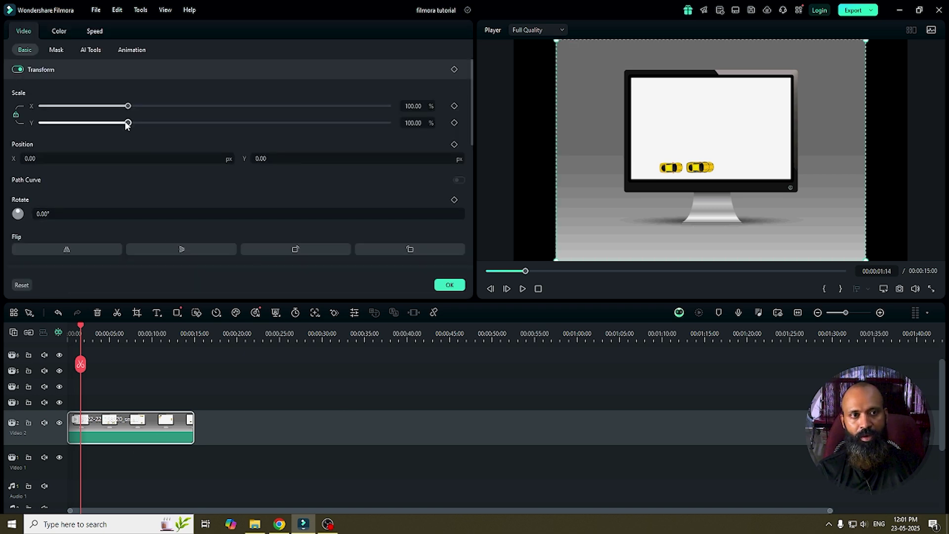
{"action": "left_click_drag", "start_coordinate": [128, 123], "coordinate": [156, 126]}
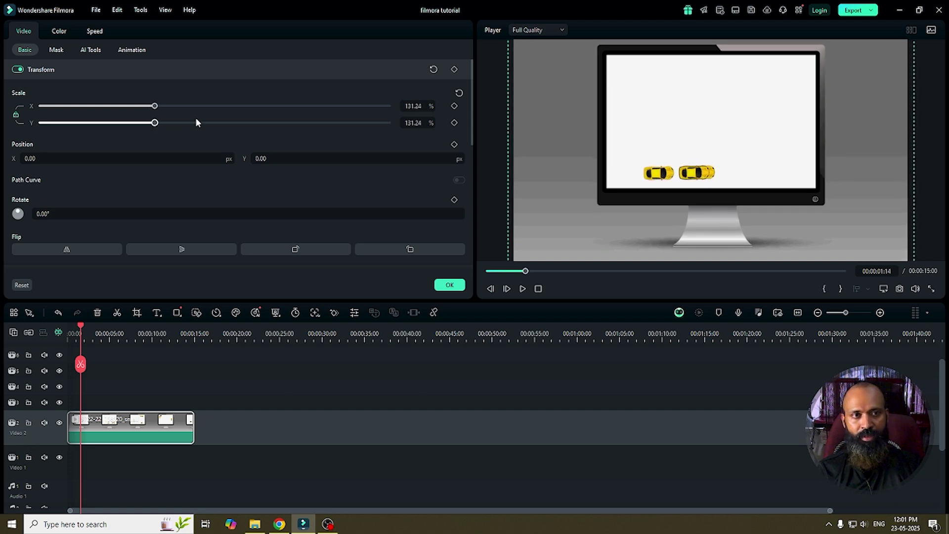
{"action": "left_click", "coordinate": [276, 162]}
{"action": "type", "text": "-76"}
{"action": "key", "text": "Return"}
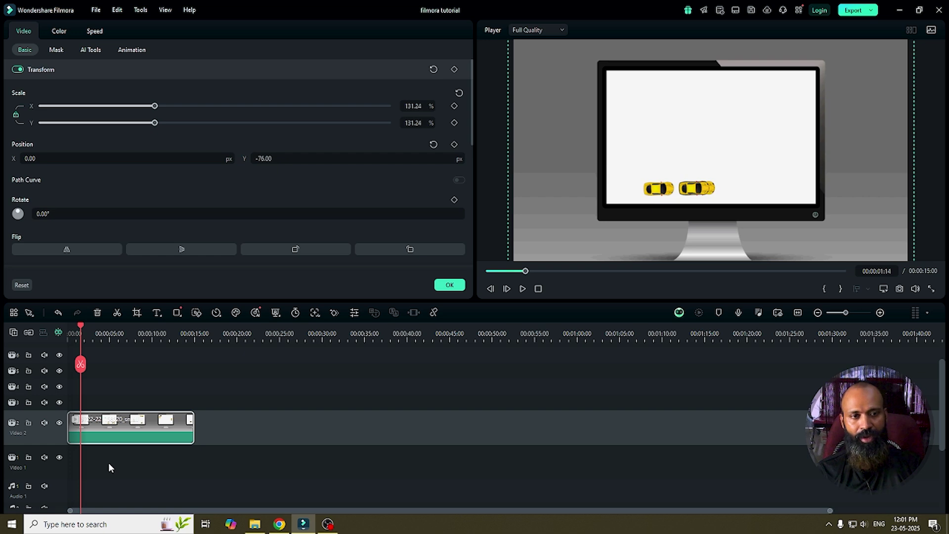
{"action": "left_click", "coordinate": [449, 284]}
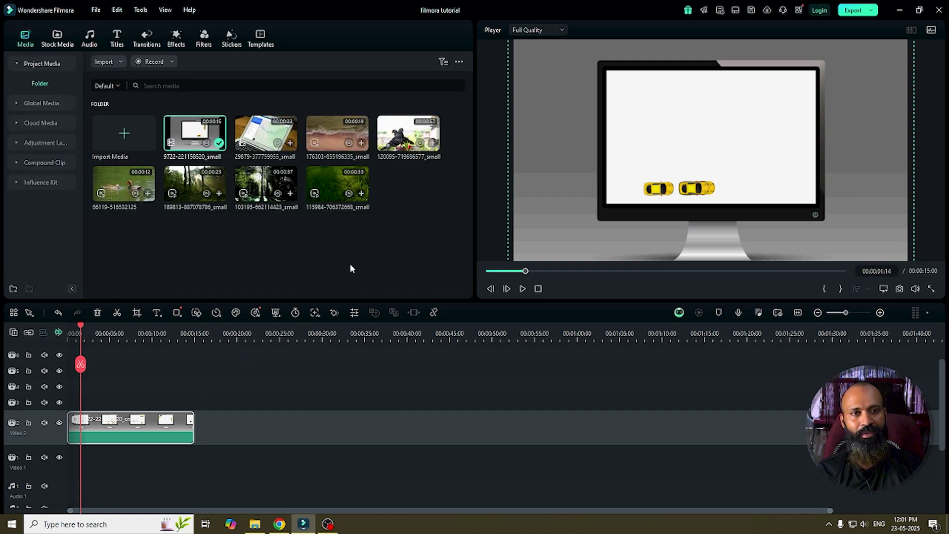
{"action": "double_click", "coordinate": [415, 141]}
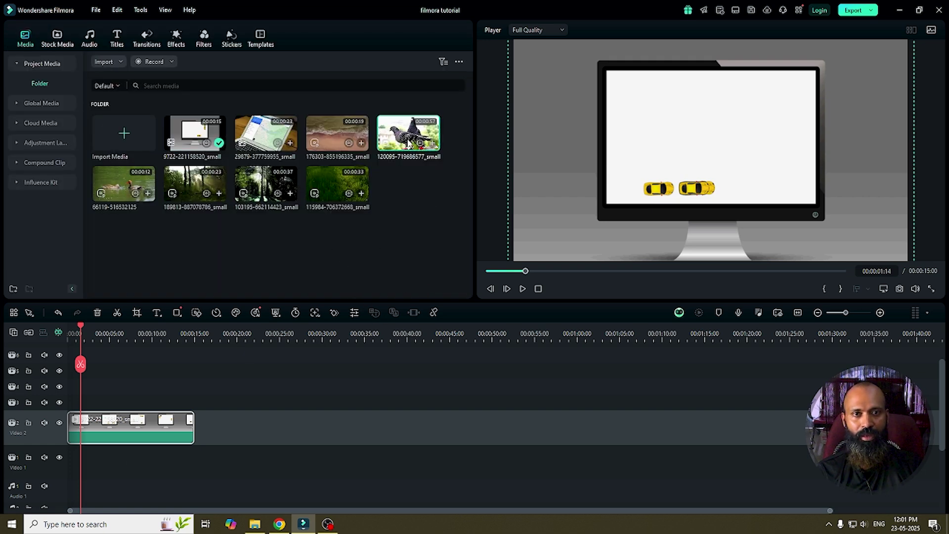
{"action": "left_click_drag", "start_coordinate": [398, 161], "coordinate": [69, 467]}
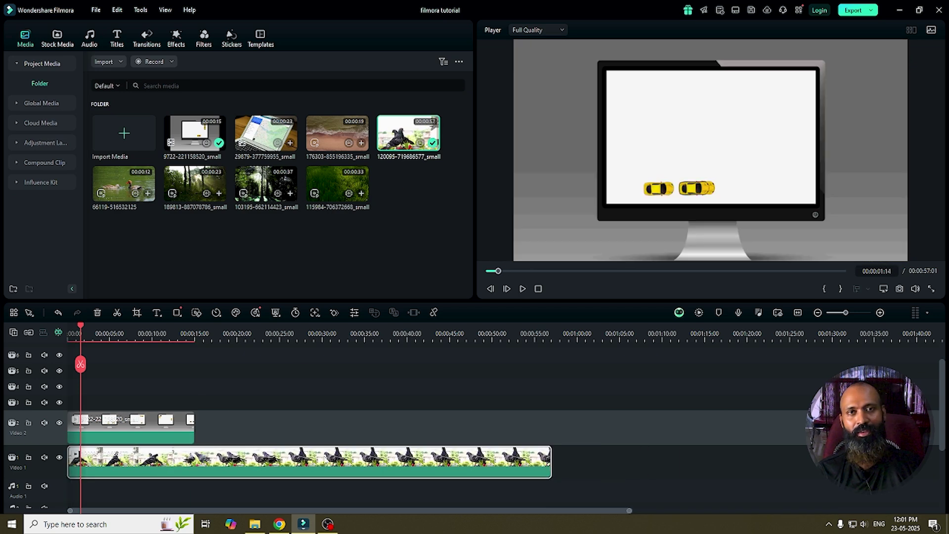
{"action": "left_click", "coordinate": [190, 429]}
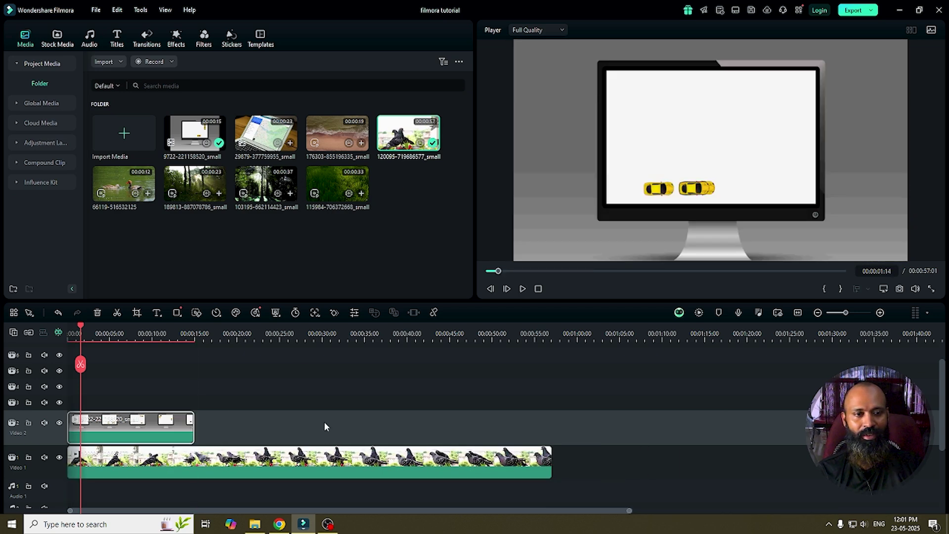
{"action": "left_click_drag", "start_coordinate": [550, 454], "coordinate": [194, 457]}
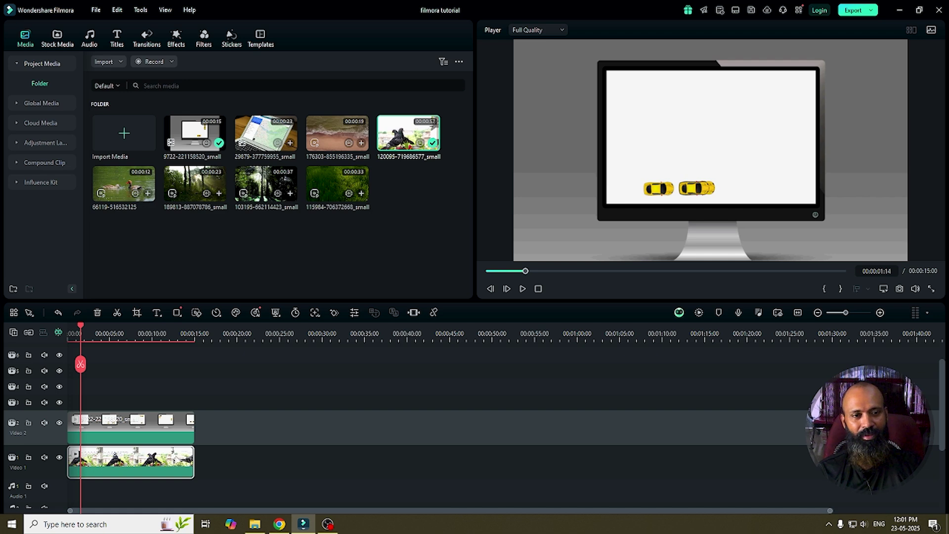
- Add a rectangle mask to the monitor clip and move it up over the white screen area, at about Y 102.86 px
{"action": "left_click", "coordinate": [144, 432]}
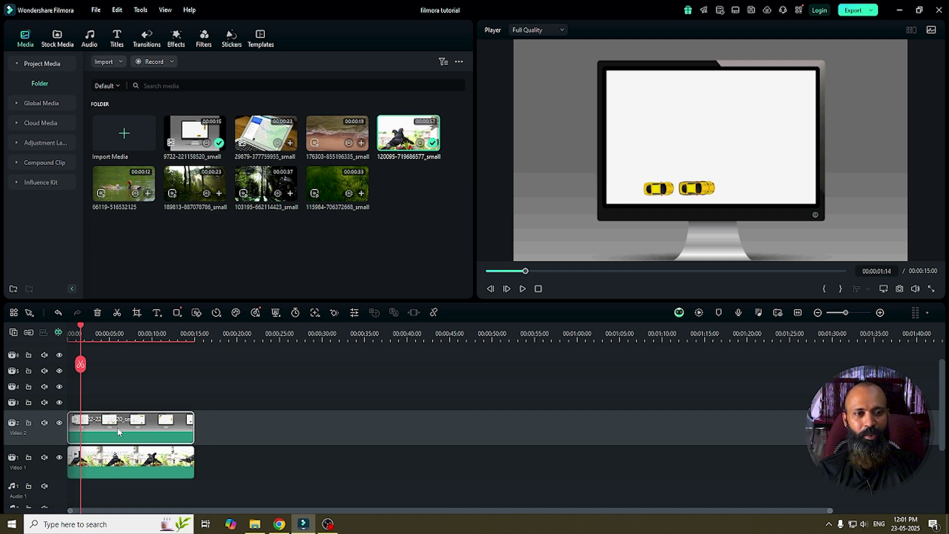
{"action": "double_click", "coordinate": [159, 436]}
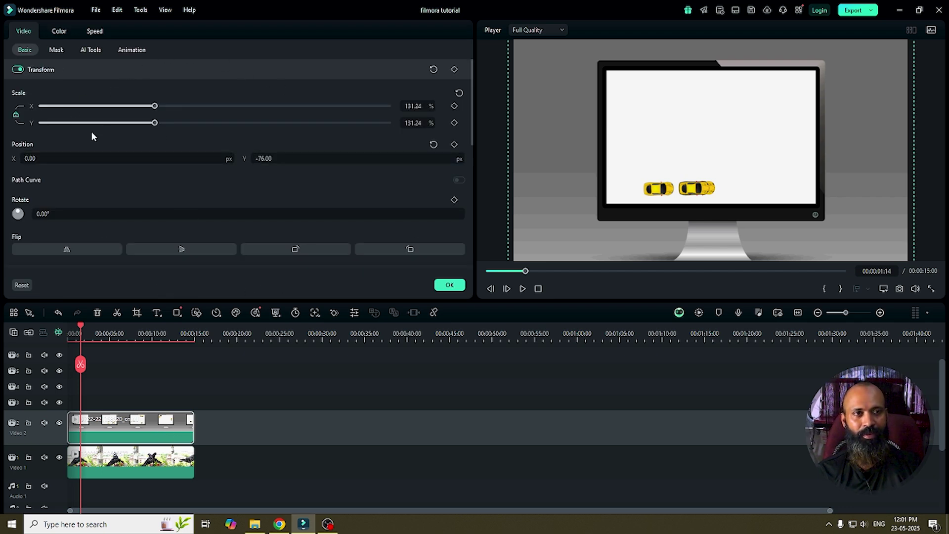
{"action": "left_click", "coordinate": [57, 50]}
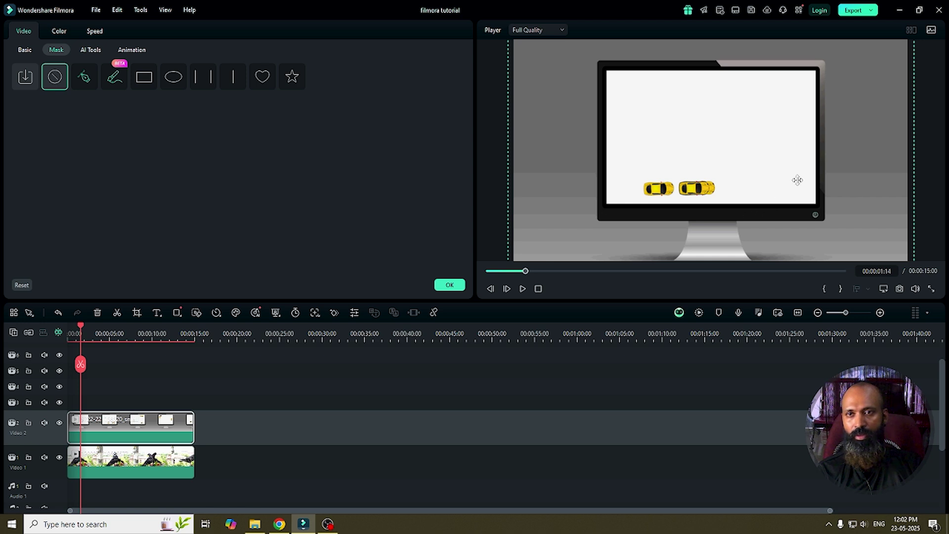
{"action": "left_click", "coordinate": [141, 86]}
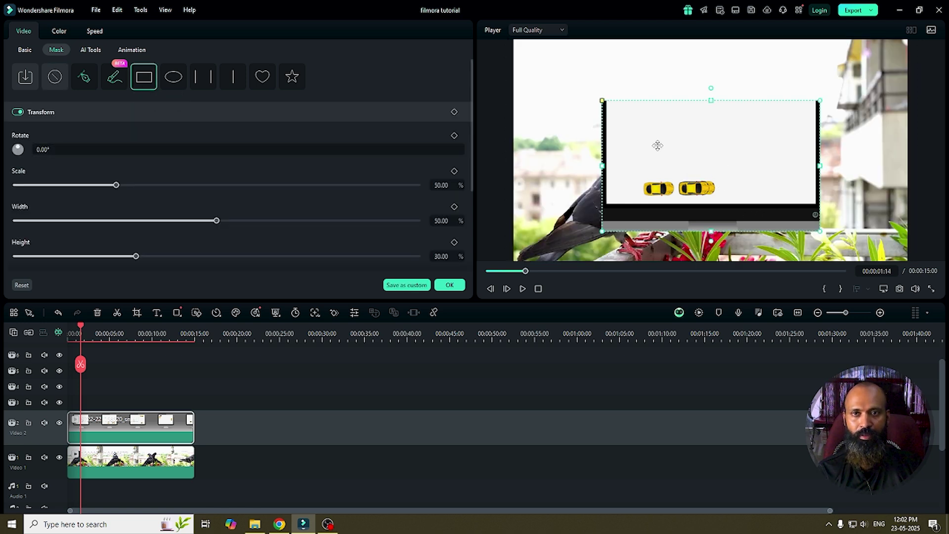
{"action": "left_click_drag", "start_coordinate": [729, 158], "coordinate": [731, 127]}
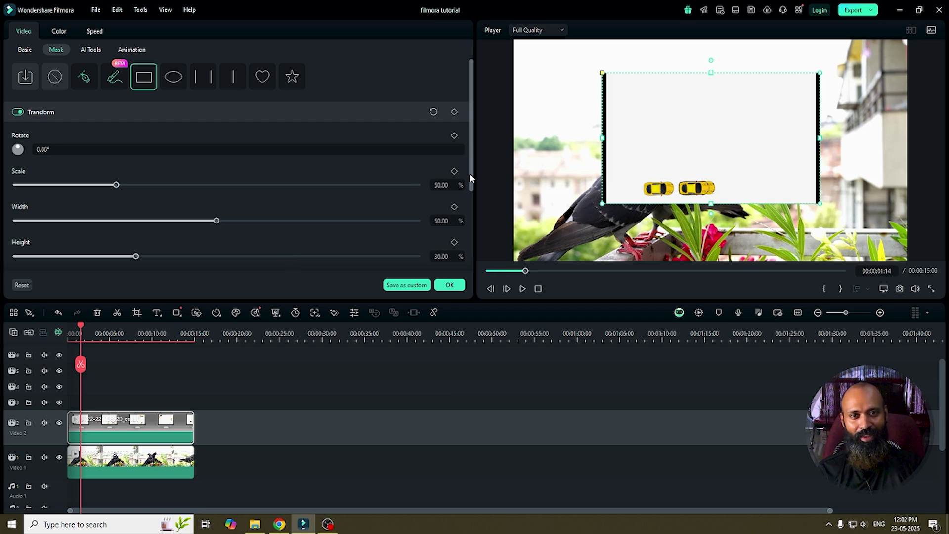
- Invert the rectangle mask, increase its height to about 33.17% and fit its side edge to the monitor's screen
{"action": "left_click_drag", "start_coordinate": [470, 174], "coordinate": [473, 261]}
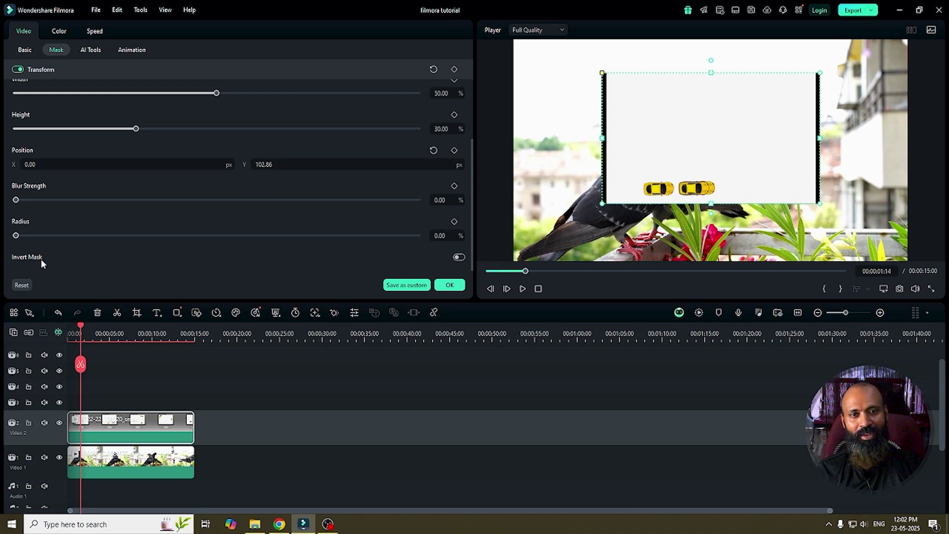
{"action": "left_click", "coordinate": [458, 257]}
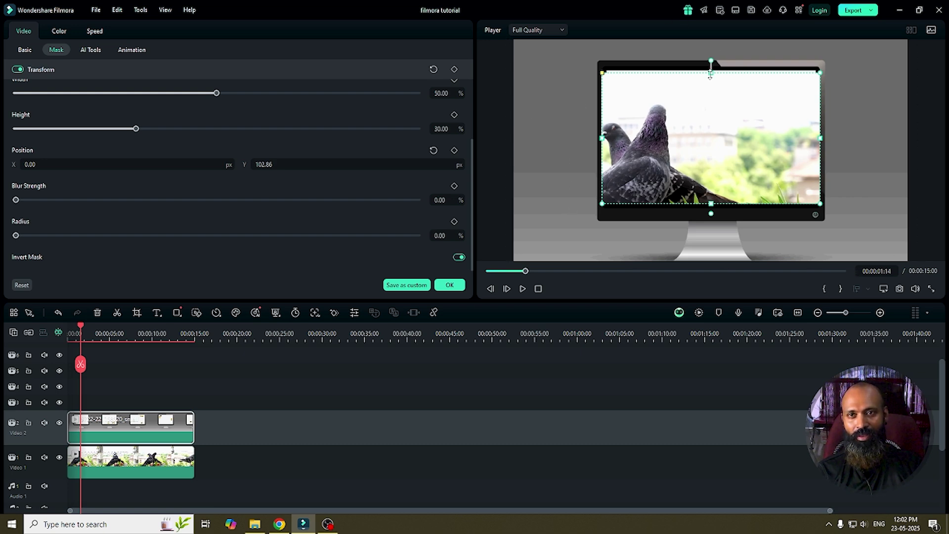
{"action": "left_click_drag", "start_coordinate": [710, 74], "coordinate": [710, 66]}
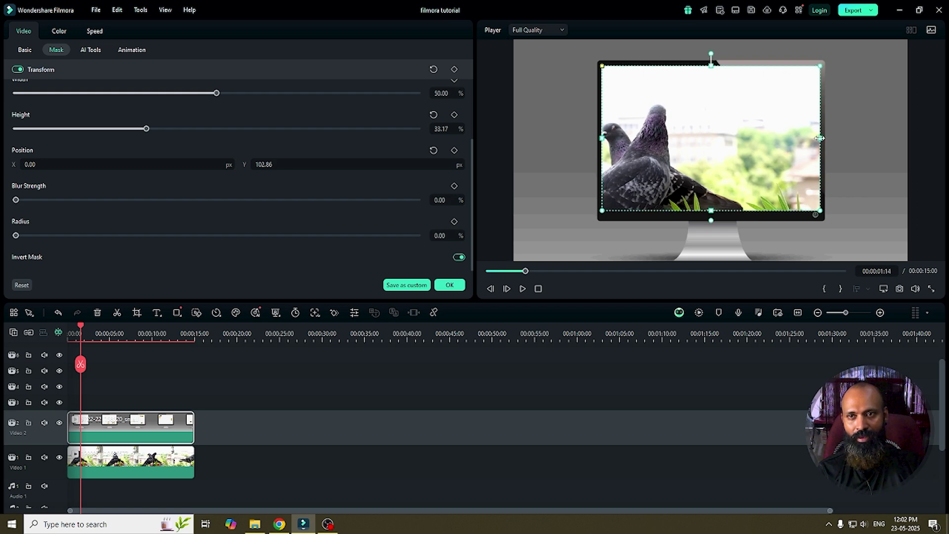
{"action": "left_click_drag", "start_coordinate": [819, 139], "coordinate": [796, 142]}
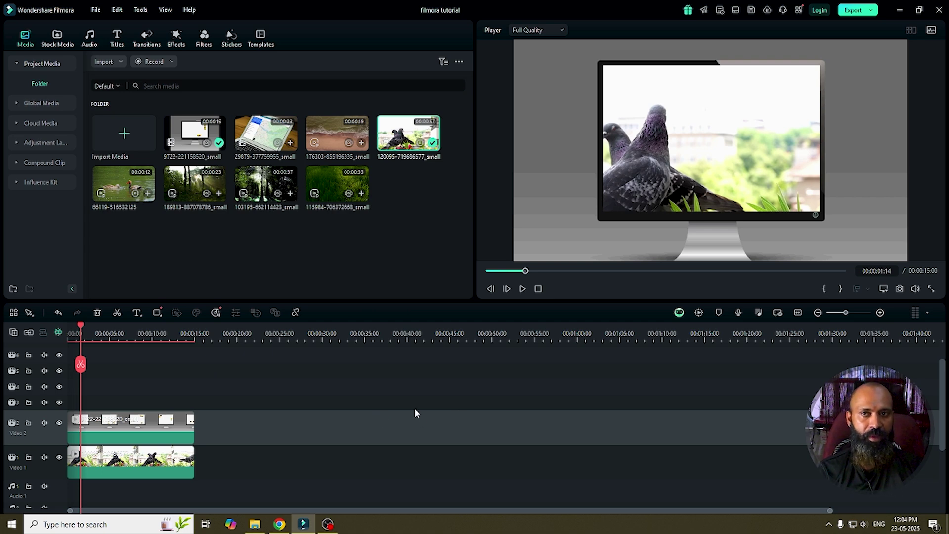
- Scale the pigeon clip to about 70.19%, position it at X 116 px and Y 64 px, and play the monitor composite
{"action": "left_click", "coordinate": [169, 461]}
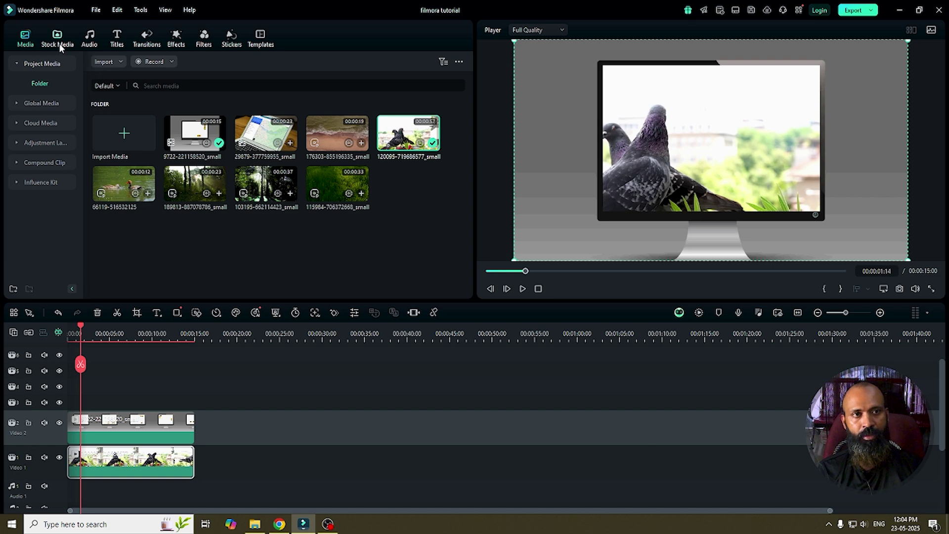
{"action": "double_click", "coordinate": [145, 454]}
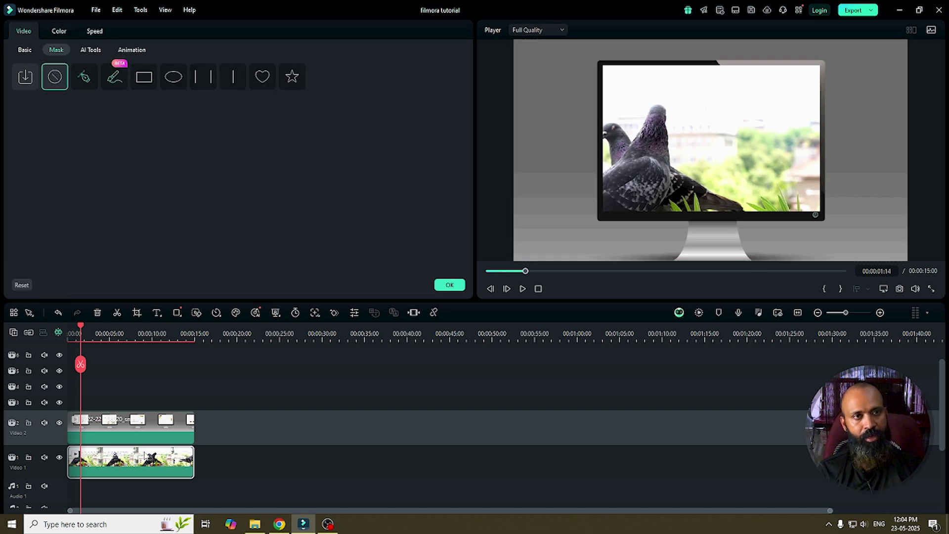
{"action": "left_click", "coordinate": [26, 50]}
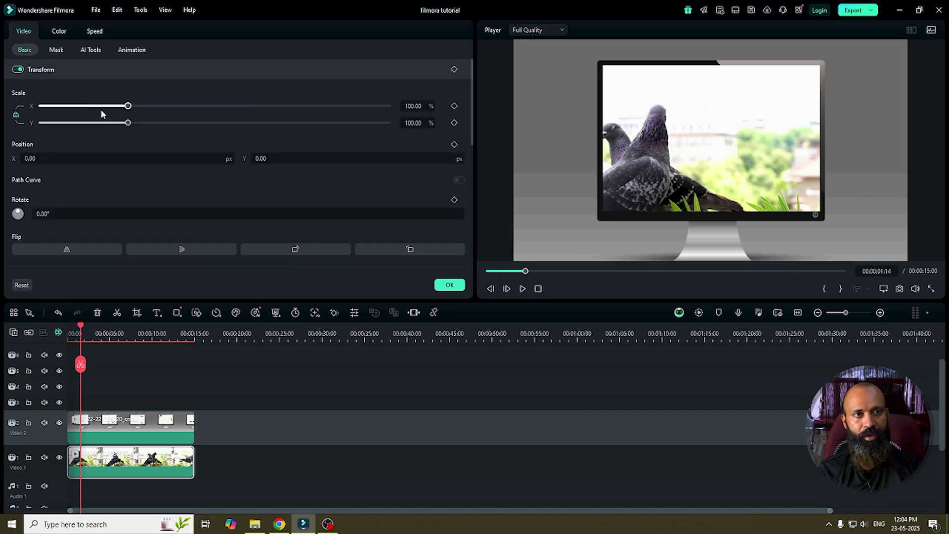
{"action": "left_click_drag", "start_coordinate": [128, 122], "coordinate": [171, 157]}
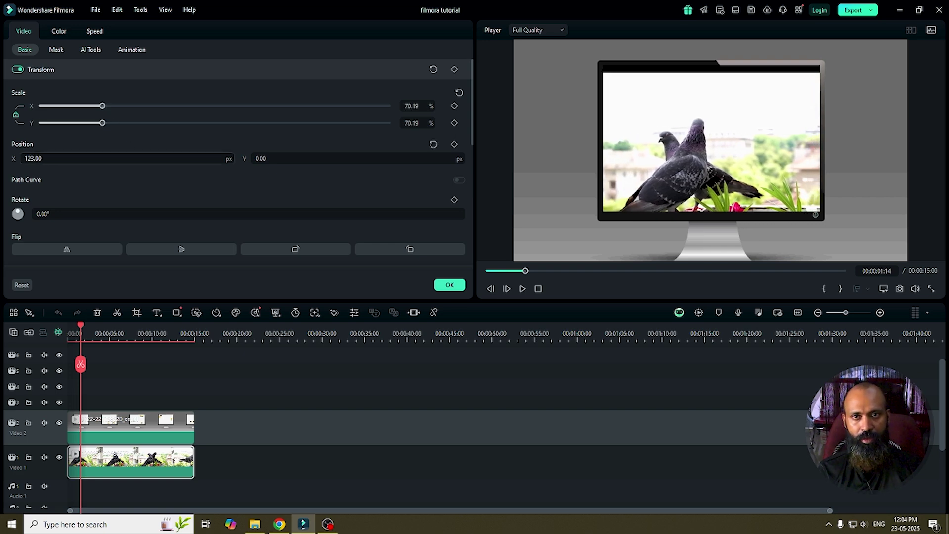
{"action": "left_click_drag", "start_coordinate": [297, 153], "coordinate": [324, 153]}
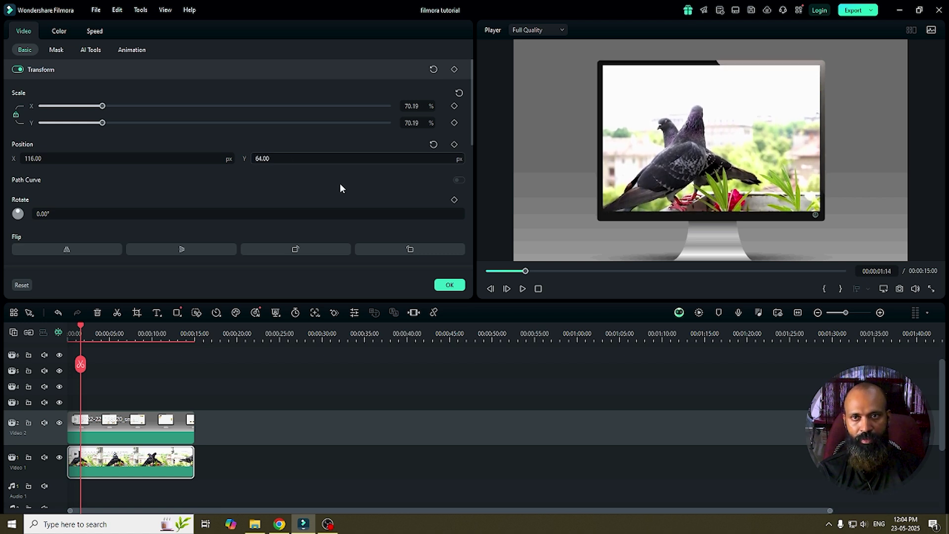
{"action": "key", "text": "space"}
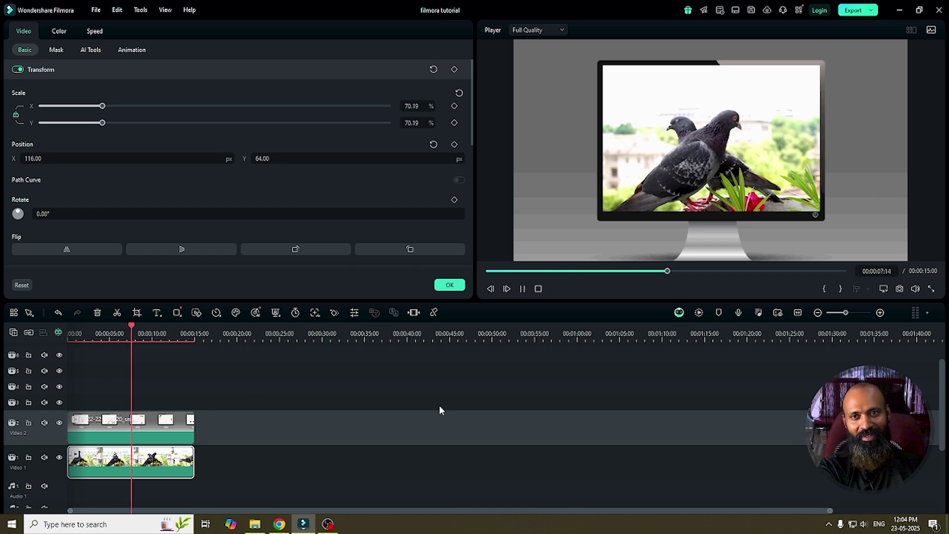
{"action": "key", "text": "space"}
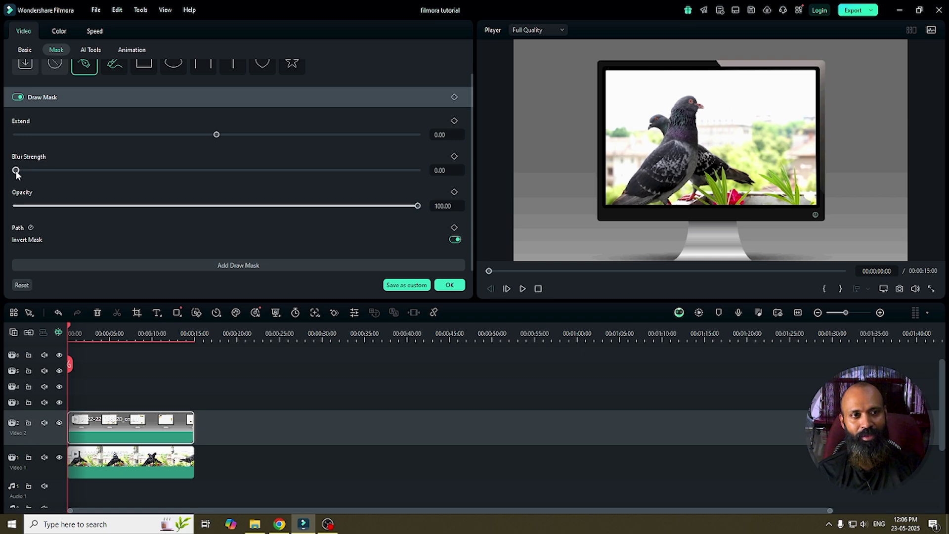
- Set the blur strength of the monitor clip's draw mask to about 1.97 and play the result
{"action": "mouse_move", "coordinate": [16, 171]}
{"action": "left_mouse_down"}
{"action": "mouse_move", "coordinate": [140, 171]}
{"action": "mouse_move", "coordinate": [14, 171]}
{"action": "mouse_move", "coordinate": [24, 171]}
{"action": "left_mouse_up"}
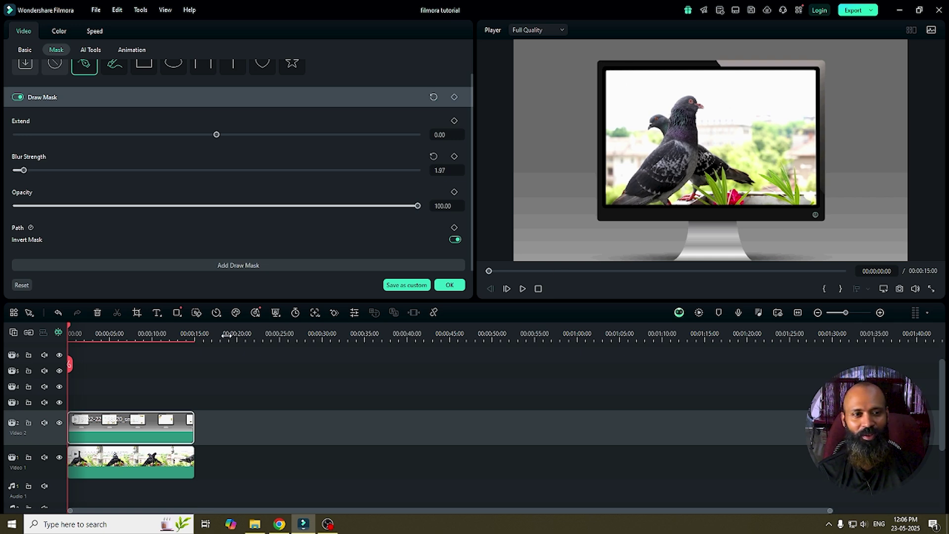
{"action": "key", "text": "space"}
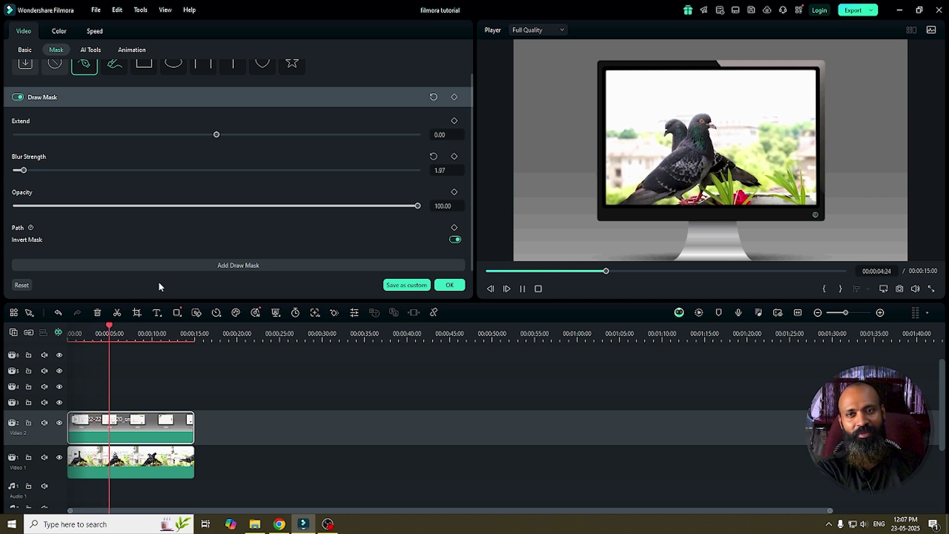
{"action": "key", "text": "space"}
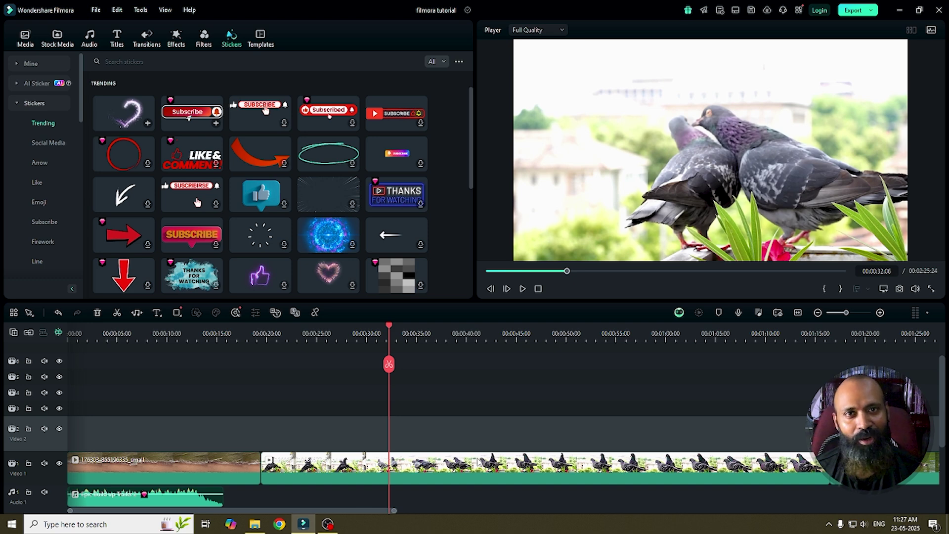
- Open the basic color settings for the first pigeon clip on Video 1
{"action": "left_click", "coordinate": [467, 459]}
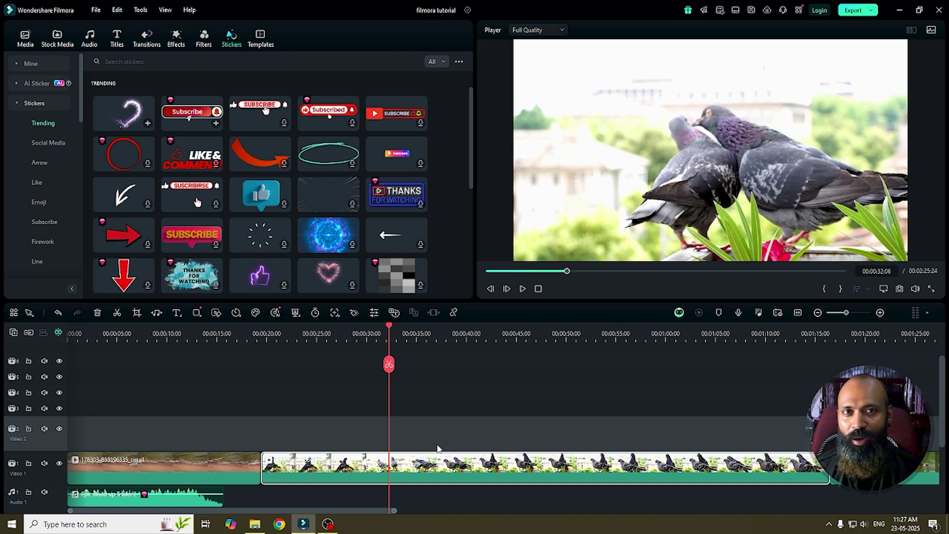
{"action": "double_click", "coordinate": [430, 467]}
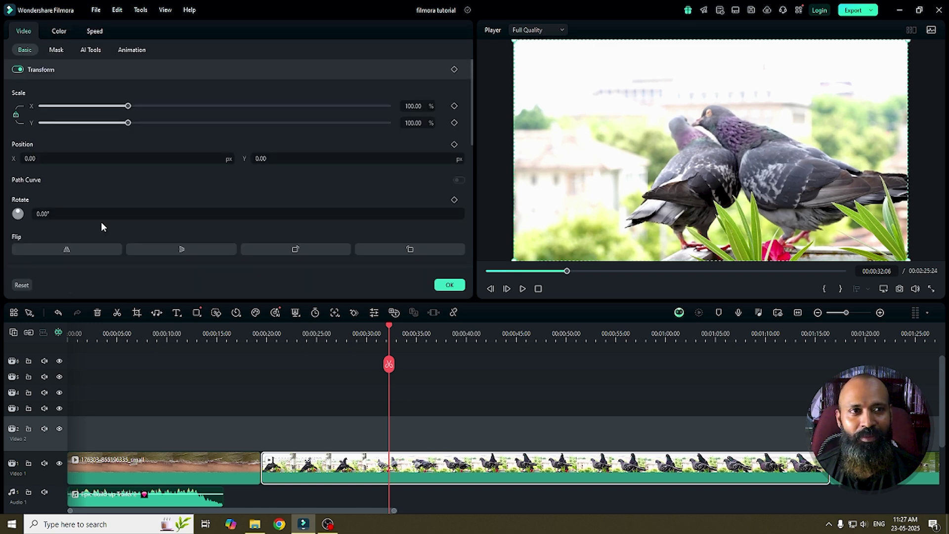
{"action": "left_click", "coordinate": [57, 31]}
{"action": "left_click", "coordinate": [25, 29]}
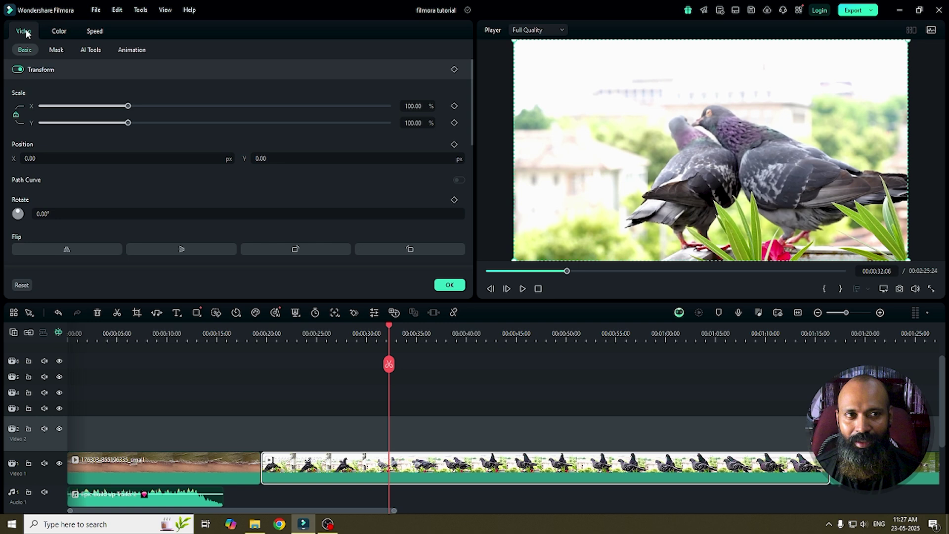
{"action": "left_click", "coordinate": [58, 30]}
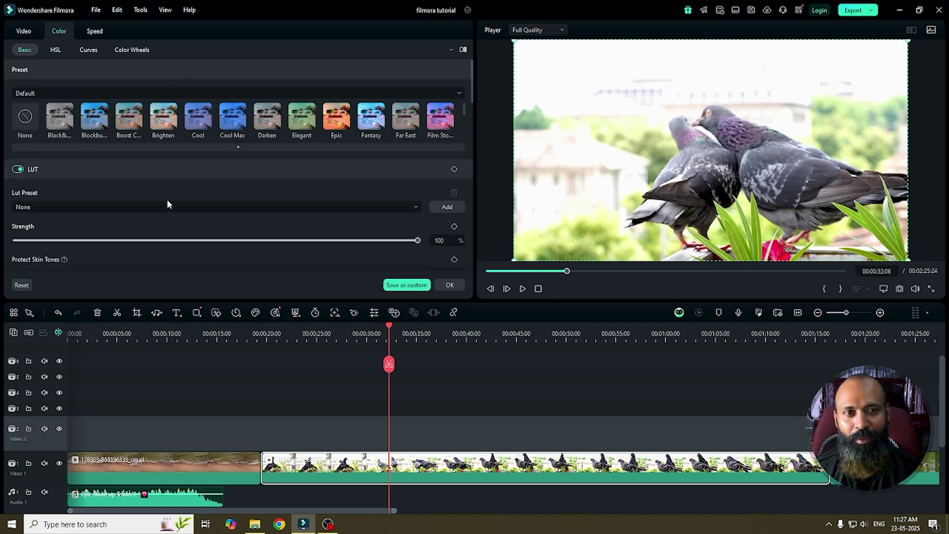
{"action": "left_click", "coordinate": [449, 284]}
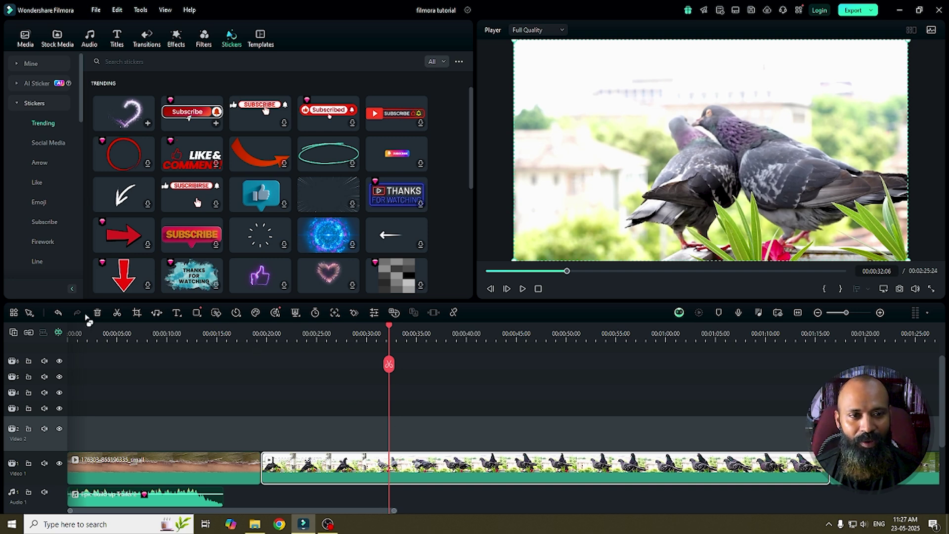
{"action": "left_click", "coordinate": [254, 314]}
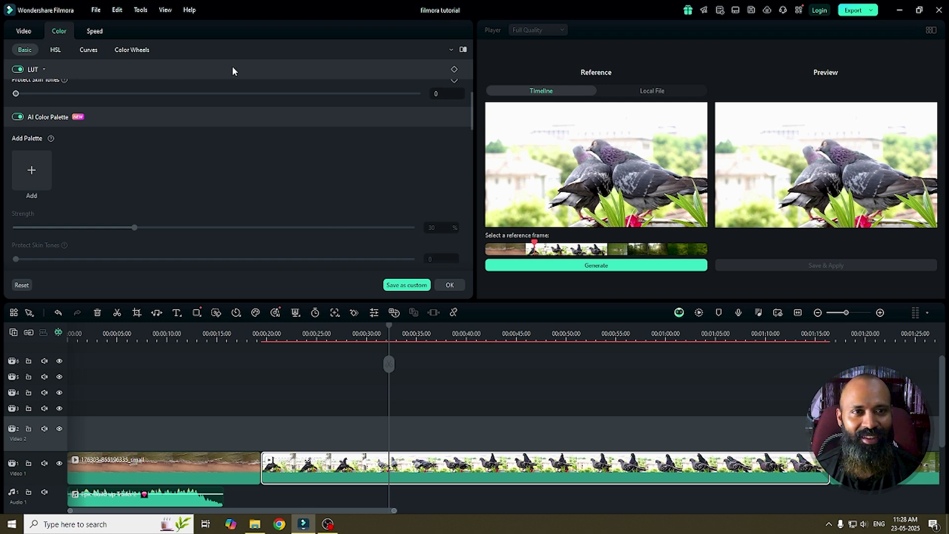
- Preview the built-in LUT presets, such as NLog 709 Cinematic, on the pigeon clip
{"action": "scroll", "coordinate": [148, 84], "scroll_direction": "up", "scroll_amount": 5}
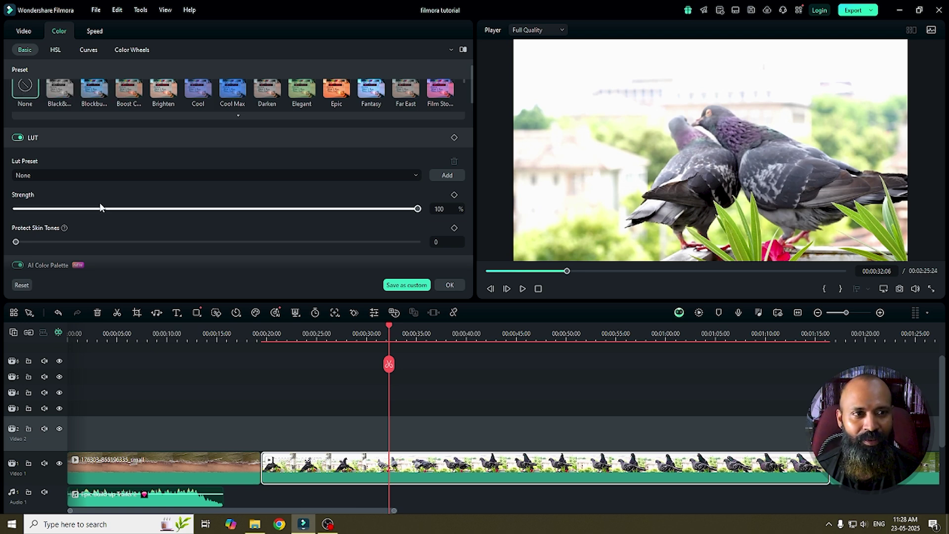
{"action": "scroll", "coordinate": [98, 129], "scroll_direction": "down", "scroll_amount": 1}
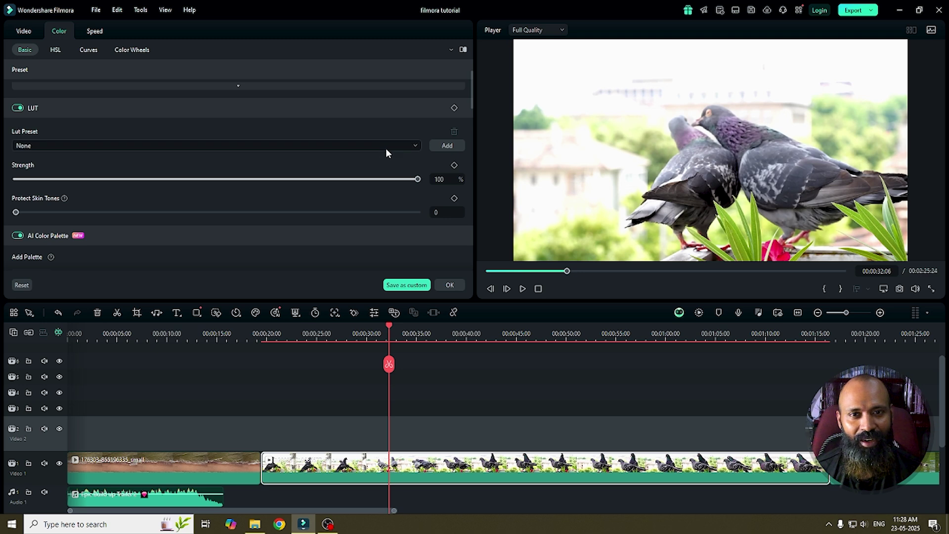
{"action": "left_click", "coordinate": [407, 145]}
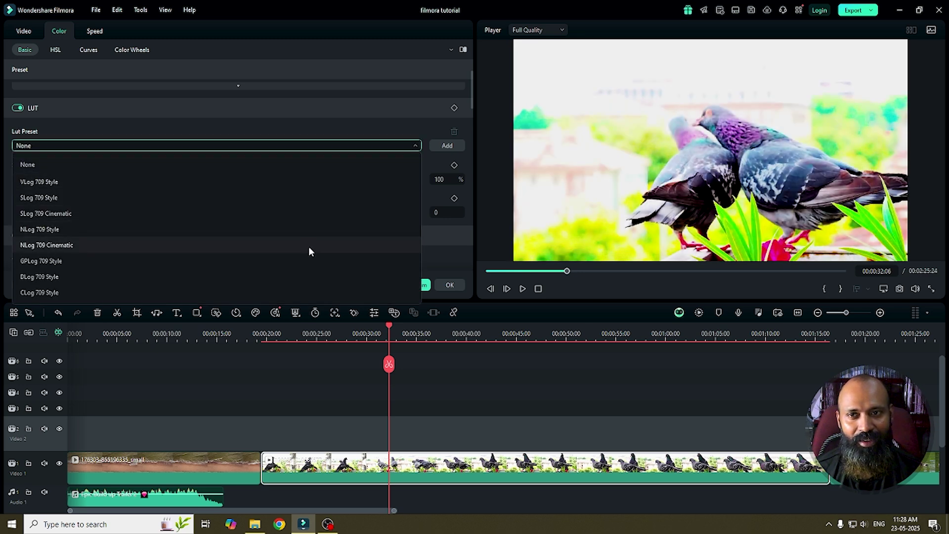
{"action": "left_click", "coordinate": [371, 128]}
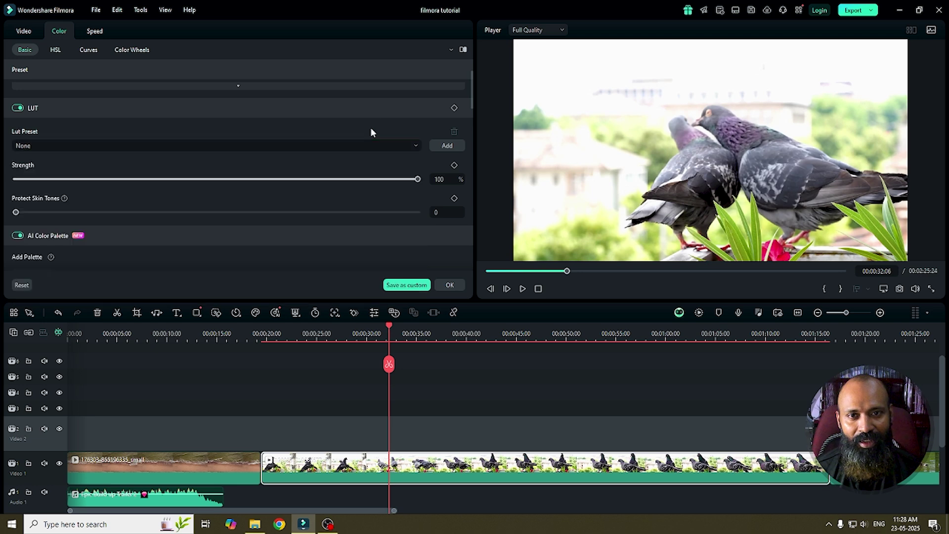
- Try the Cool Film.CUBE LUT on the pigeon clip and reset the LUT preset
{"action": "left_click", "coordinate": [447, 146]}
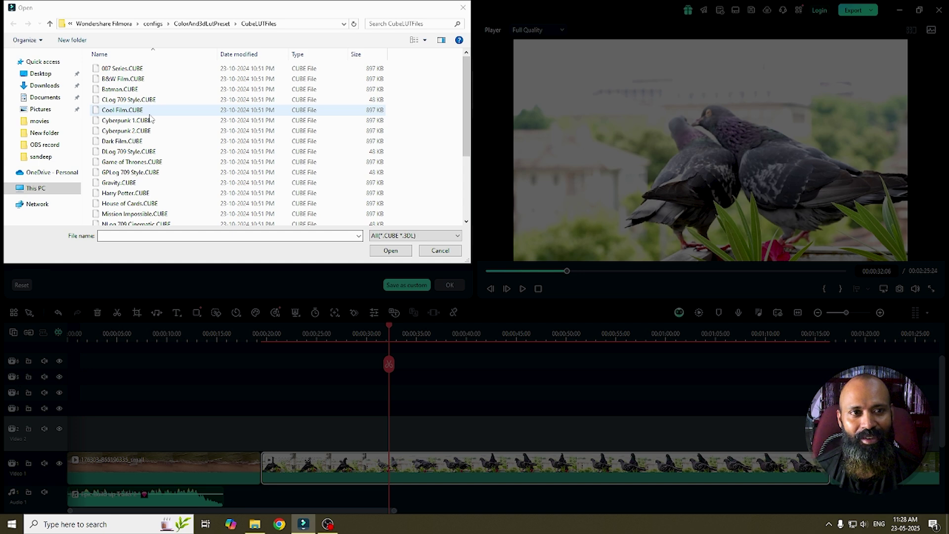
{"action": "left_click", "coordinate": [150, 113]}
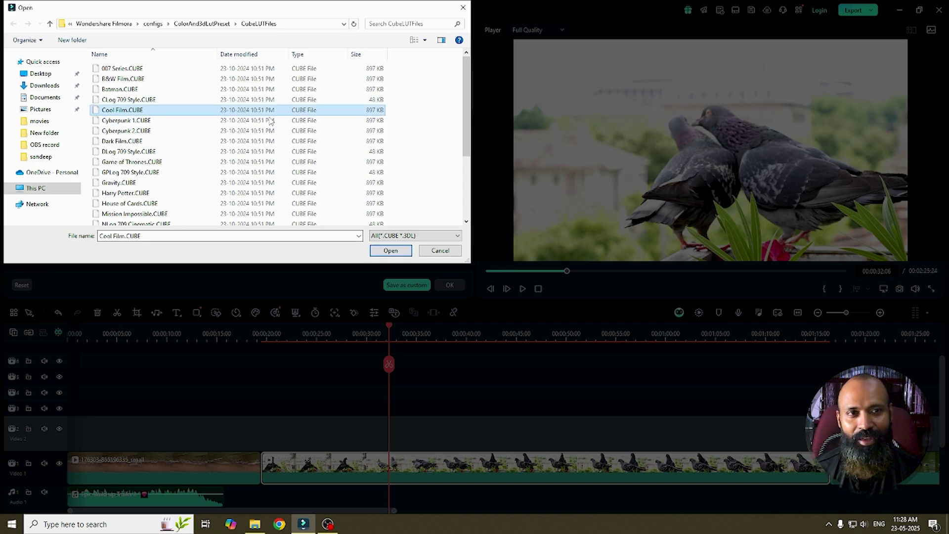
{"action": "left_click", "coordinate": [393, 254]}
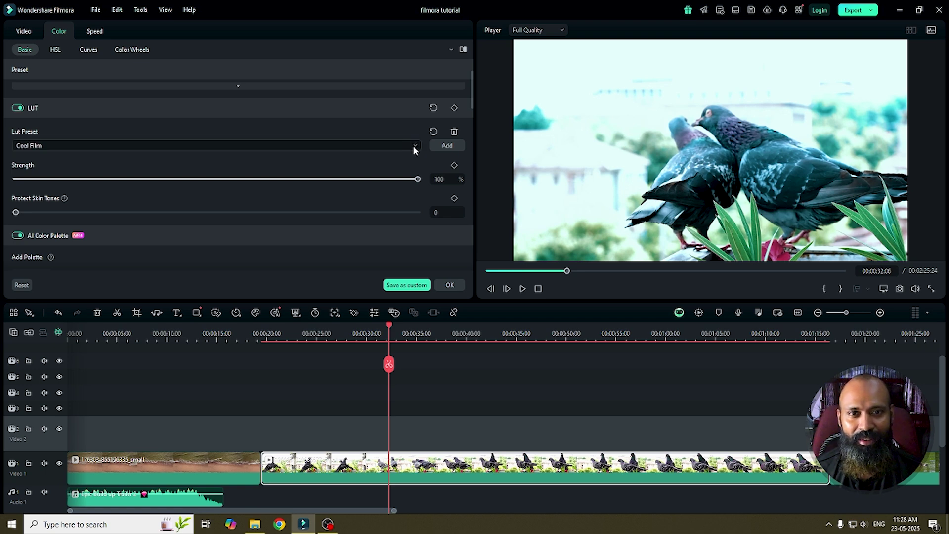
{"action": "left_click", "coordinate": [429, 132]}
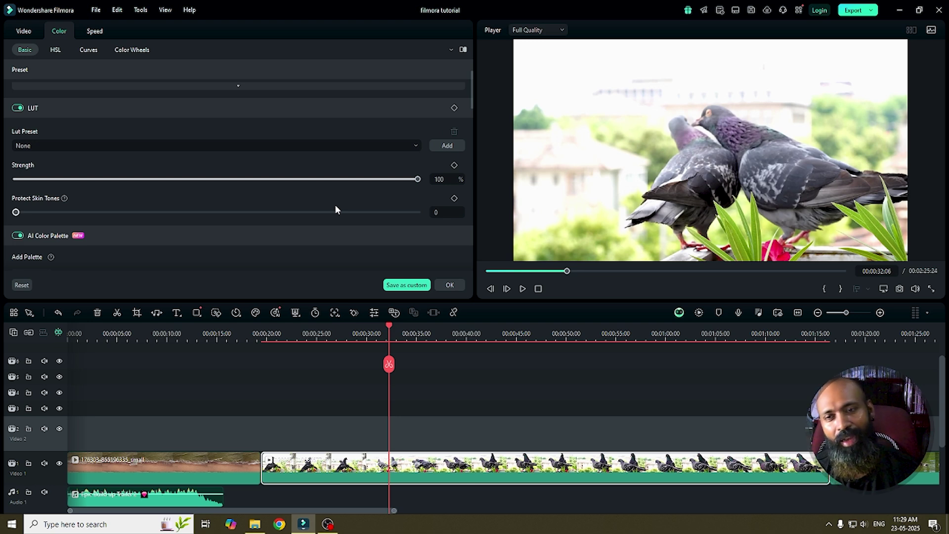
- Try a color temperature of -18 on the pigeon clip and reset the color adjustments
{"action": "scroll", "coordinate": [204, 224], "scroll_direction": "down", "scroll_amount": 3}
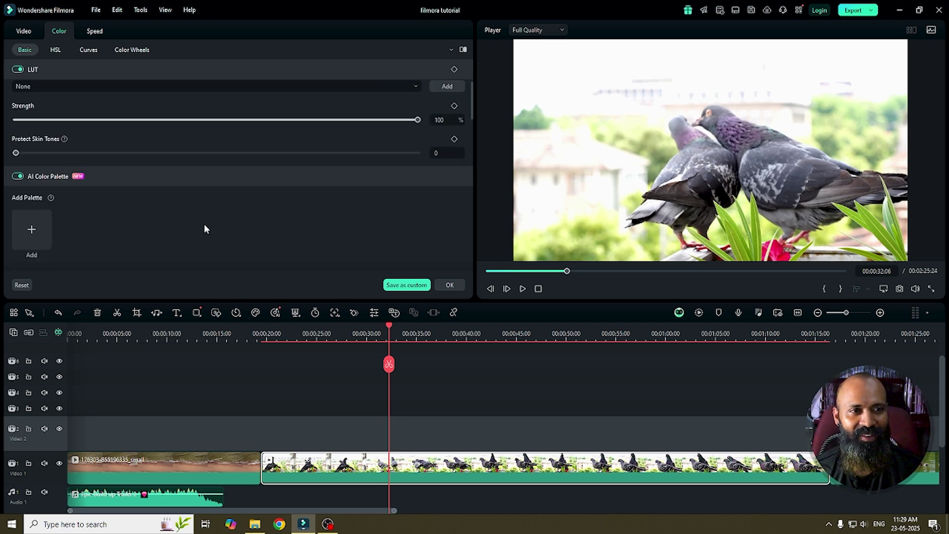
{"action": "scroll", "coordinate": [205, 228], "scroll_direction": "down", "scroll_amount": 4}
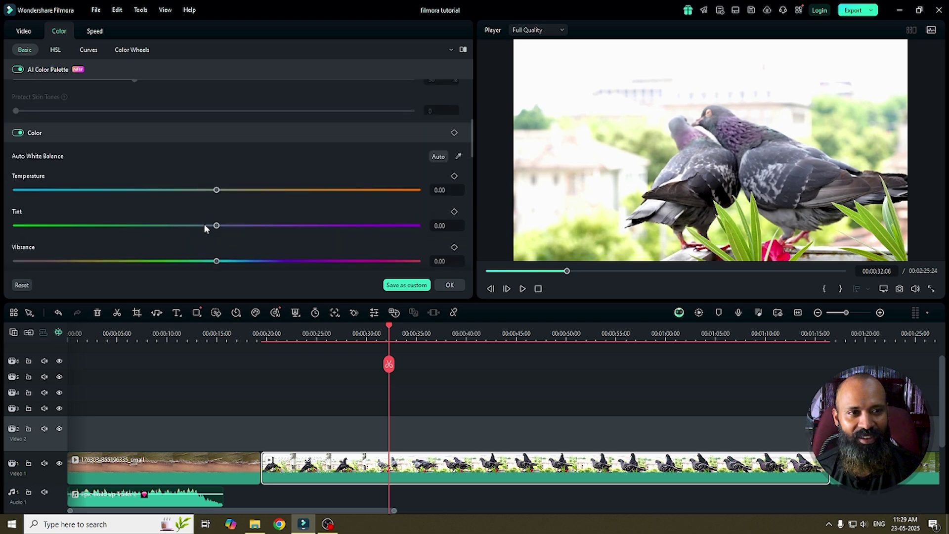
{"action": "scroll", "coordinate": [205, 228], "scroll_direction": "up", "scroll_amount": 1}
{"action": "scroll", "coordinate": [205, 227], "scroll_direction": "up", "scroll_amount": 3}
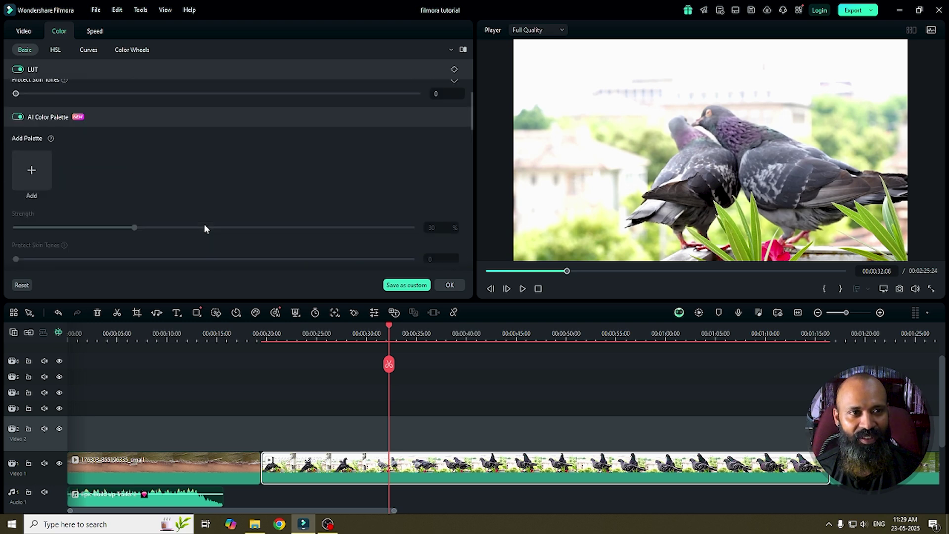
{"action": "scroll", "coordinate": [204, 224], "scroll_direction": "down", "scroll_amount": 4}
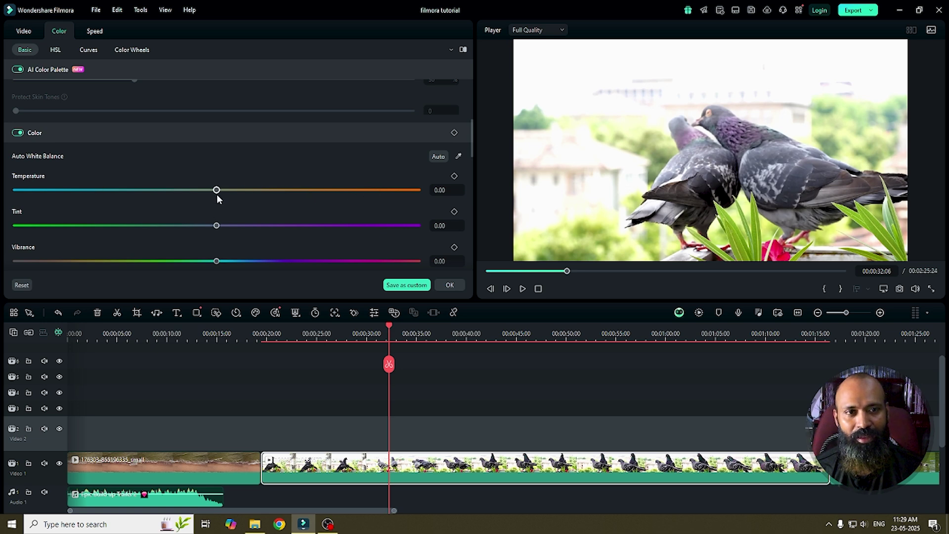
{"action": "left_click_drag", "start_coordinate": [216, 191], "coordinate": [182, 200]}
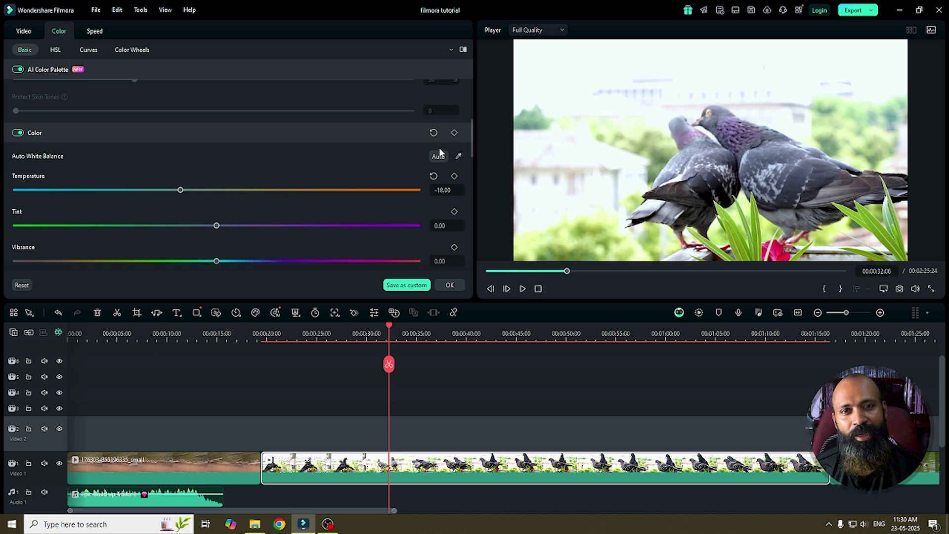
{"action": "left_click", "coordinate": [432, 133]}
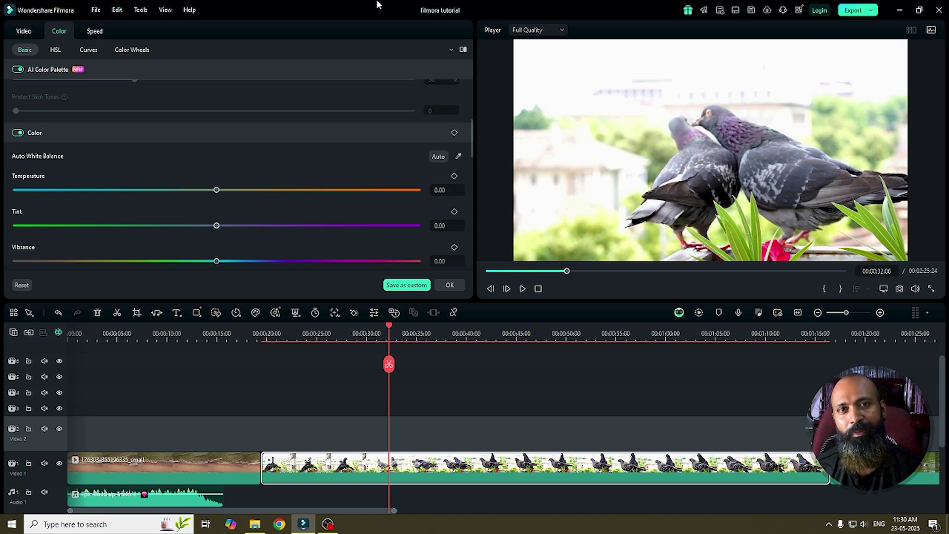
- Set the clip's white balance by sampling the gray pigeon in the preview, and set the vibrance to 8
{"action": "left_click", "coordinate": [459, 156]}
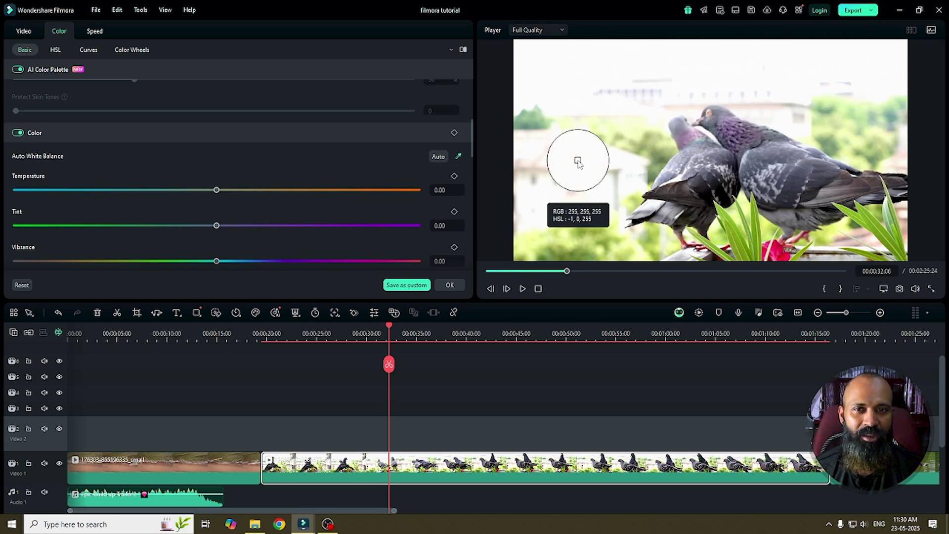
{"action": "left_click", "coordinate": [593, 159]}
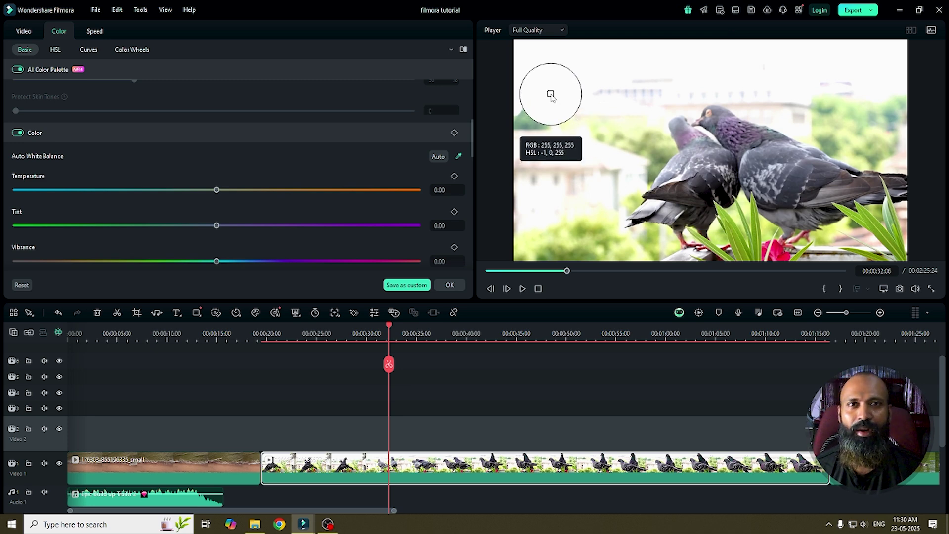
{"action": "left_click", "coordinate": [780, 221]}
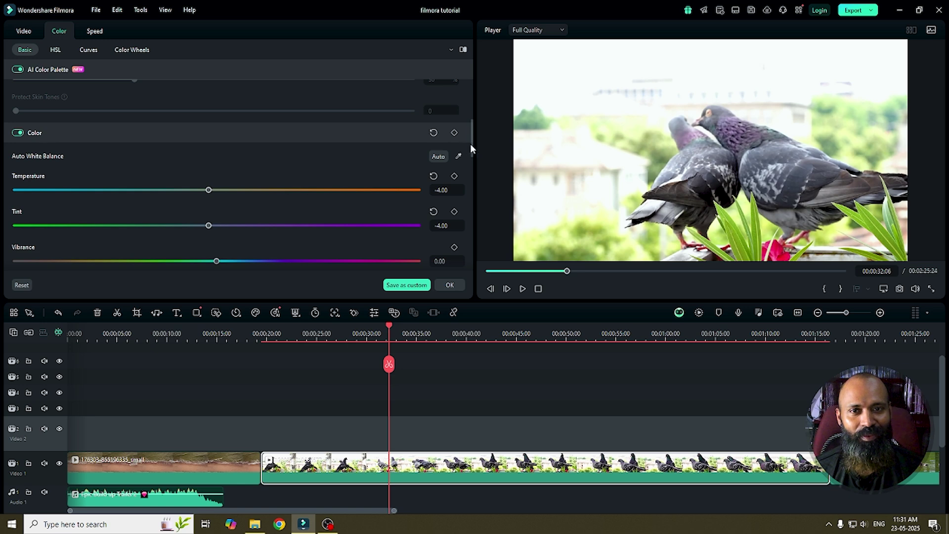
{"action": "left_click_drag", "start_coordinate": [470, 147], "coordinate": [469, 165]}
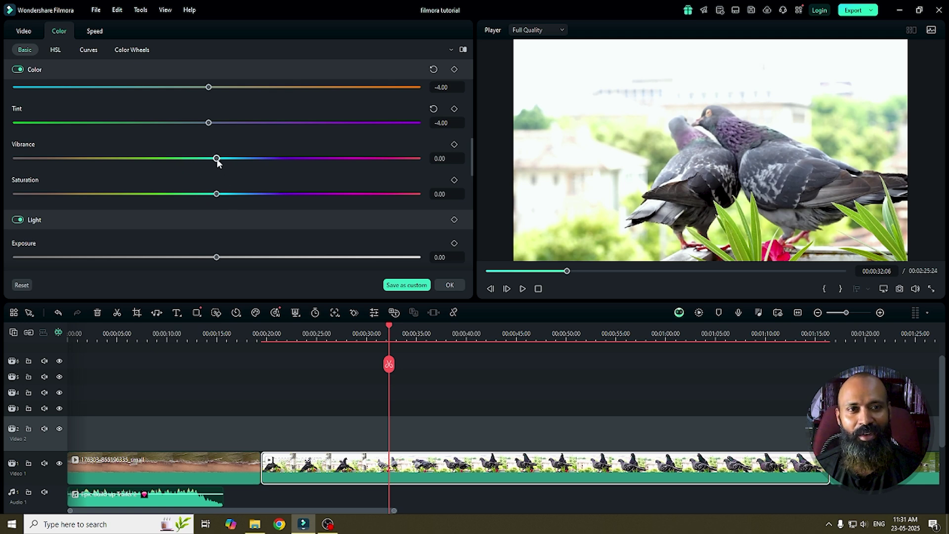
{"action": "mouse_move", "coordinate": [217, 160]}
{"action": "left_mouse_down"}
{"action": "mouse_move", "coordinate": [250, 160]}
{"action": "mouse_move", "coordinate": [207, 159]}
{"action": "mouse_move", "coordinate": [296, 158]}
{"action": "mouse_move", "coordinate": [232, 159]}
{"action": "left_mouse_up"}
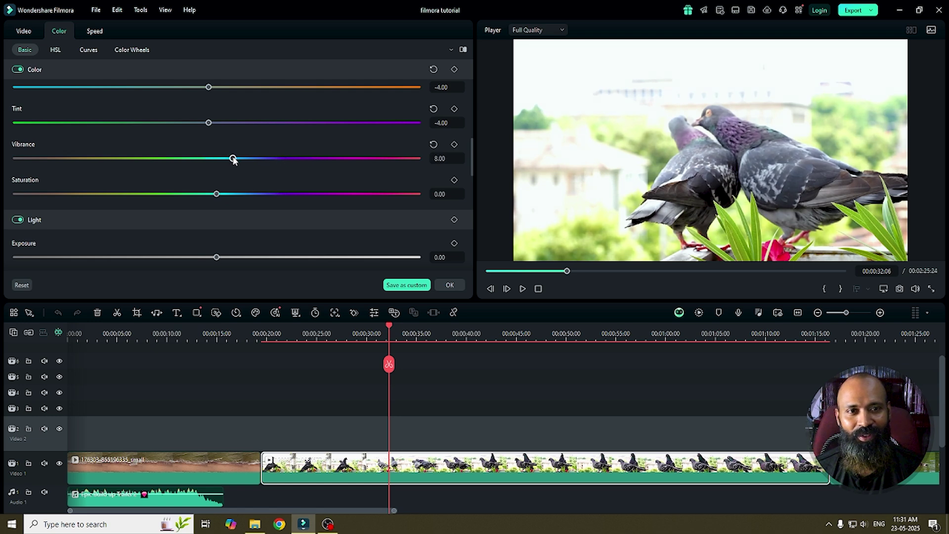
- Reset the pigeon clip's vibrance, try a saturation of 83, and reset the saturation
{"action": "left_click", "coordinate": [433, 144]}
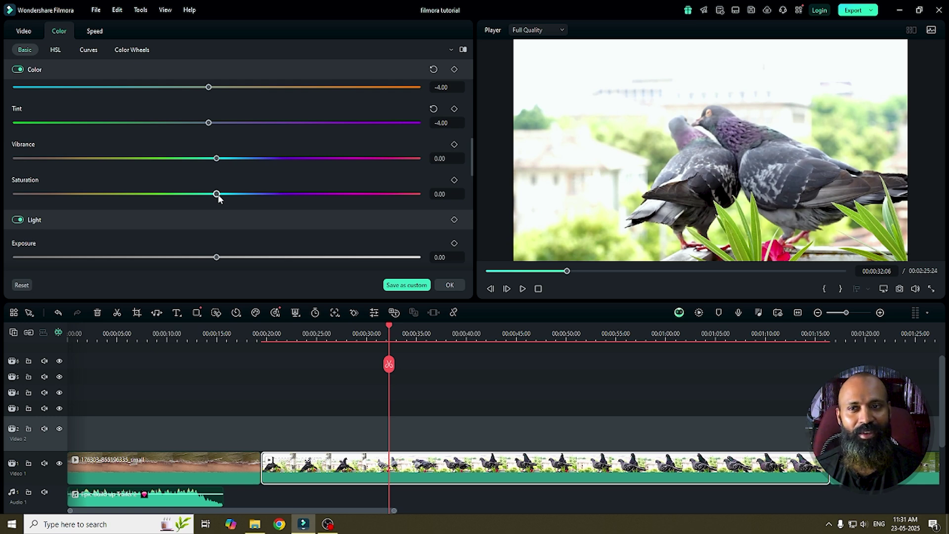
{"action": "left_click_drag", "start_coordinate": [218, 194], "coordinate": [383, 197]}
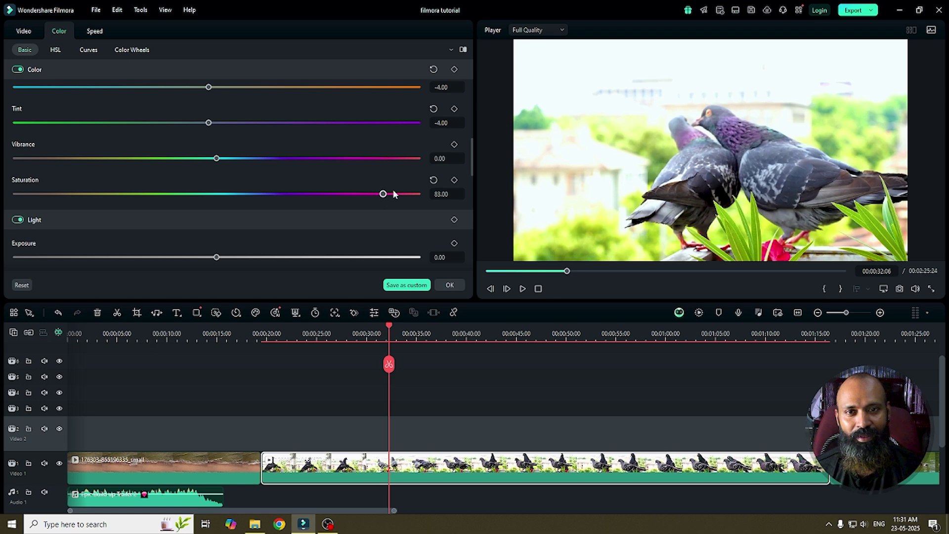
{"action": "left_click", "coordinate": [433, 180]}
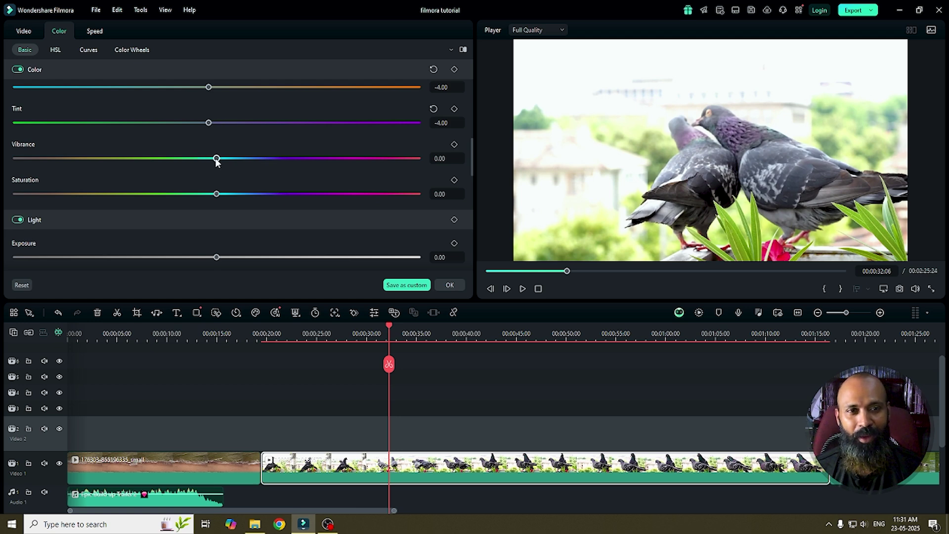
- Set the pigeon clip's vibrance to 36 and its saturation to 8
{"action": "left_click_drag", "start_coordinate": [216, 158], "coordinate": [289, 162]}
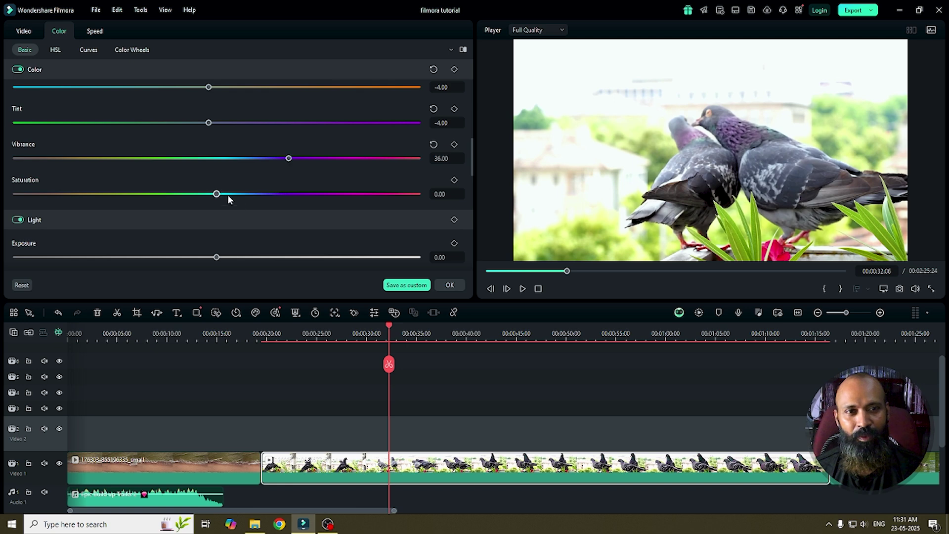
{"action": "left_click_drag", "start_coordinate": [217, 195], "coordinate": [234, 195]}
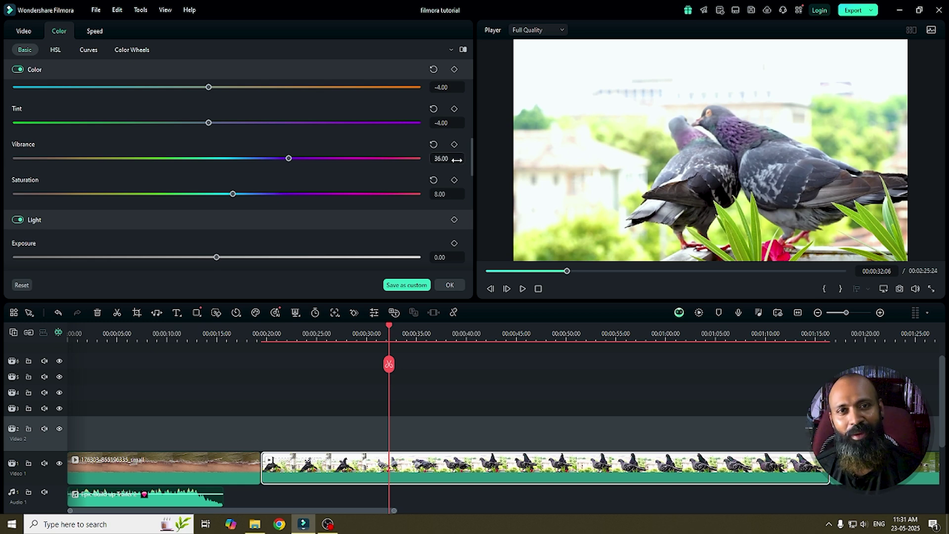
- Set the pigeon clip's exposure to -3, and try a brightness of 1 before resetting the brightness
{"action": "scroll", "coordinate": [428, 165], "scroll_direction": "down", "scroll_amount": 3}
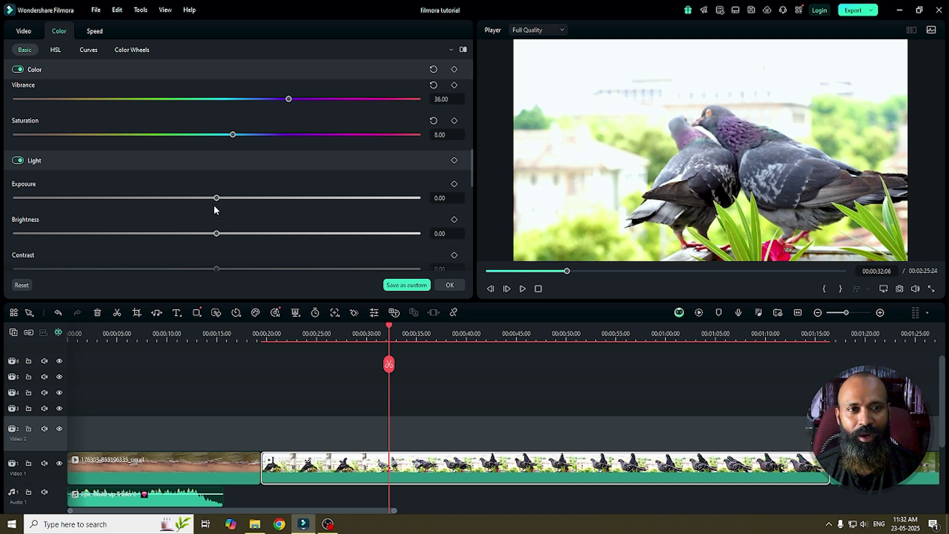
{"action": "left_click_drag", "start_coordinate": [216, 200], "coordinate": [210, 200]}
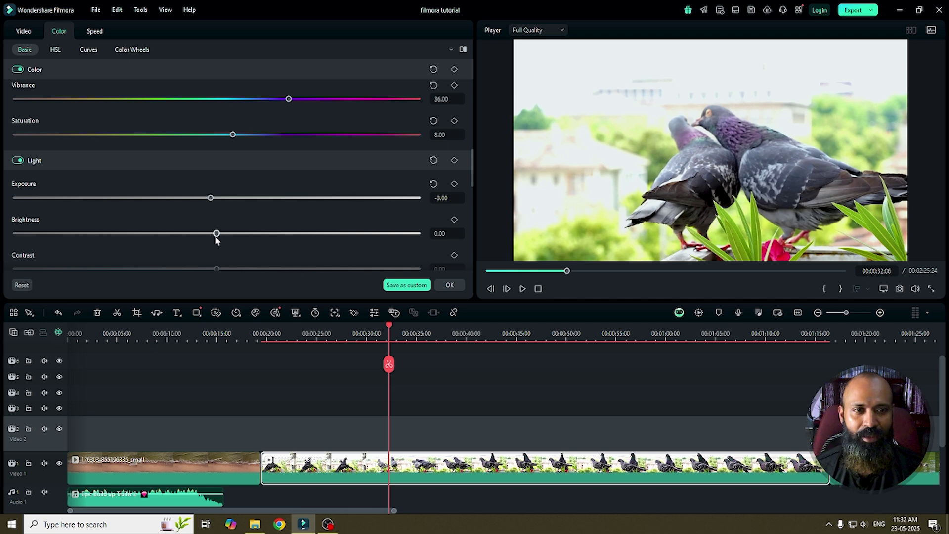
{"action": "mouse_move", "coordinate": [217, 236]}
{"action": "left_mouse_down"}
{"action": "mouse_move", "coordinate": [206, 236]}
{"action": "mouse_move", "coordinate": [219, 235]}
{"action": "left_mouse_up"}
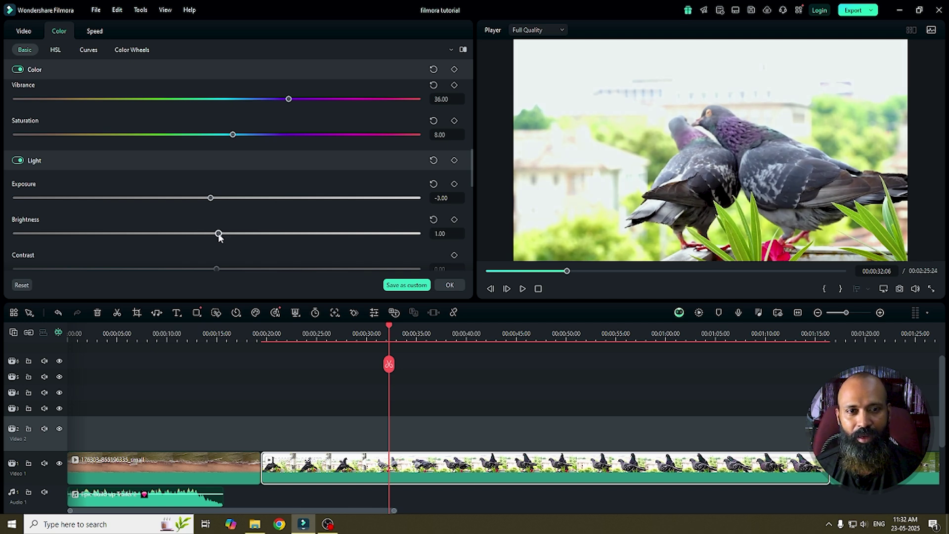
{"action": "left_click", "coordinate": [433, 219]}
{"action": "scroll", "coordinate": [378, 212], "scroll_direction": "down", "scroll_amount": 1}
{"action": "scroll", "coordinate": [380, 216], "scroll_direction": "down", "scroll_amount": 1}
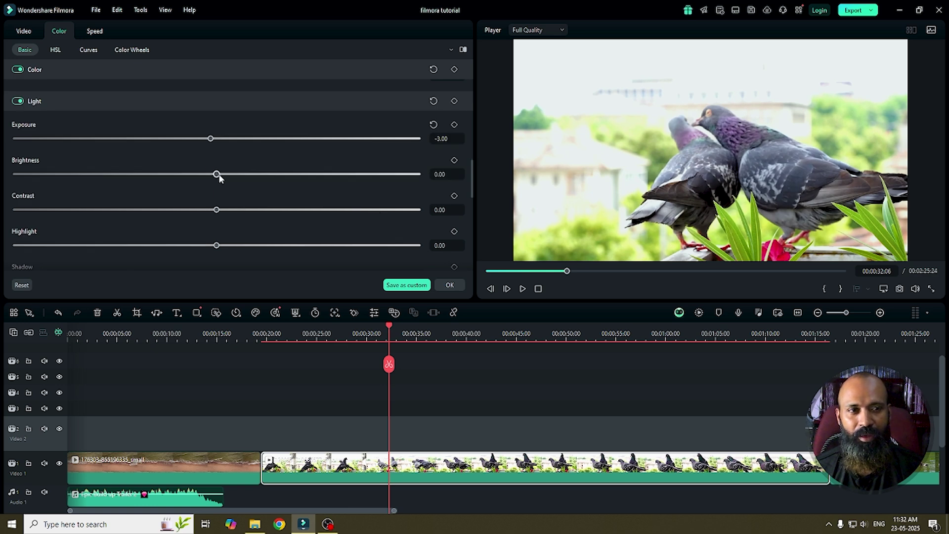
- Try high and low contrast on the pigeon clip, settle on a contrast of 6, and lower the highlight to -41
{"action": "left_click_drag", "start_coordinate": [215, 212], "coordinate": [270, 220]}
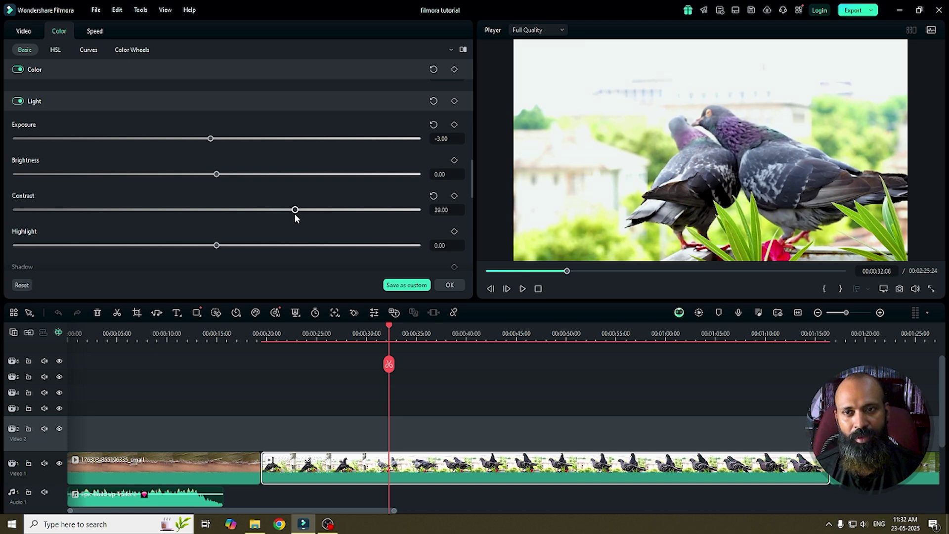
{"action": "left_click_drag", "start_coordinate": [299, 213], "coordinate": [211, 224]}
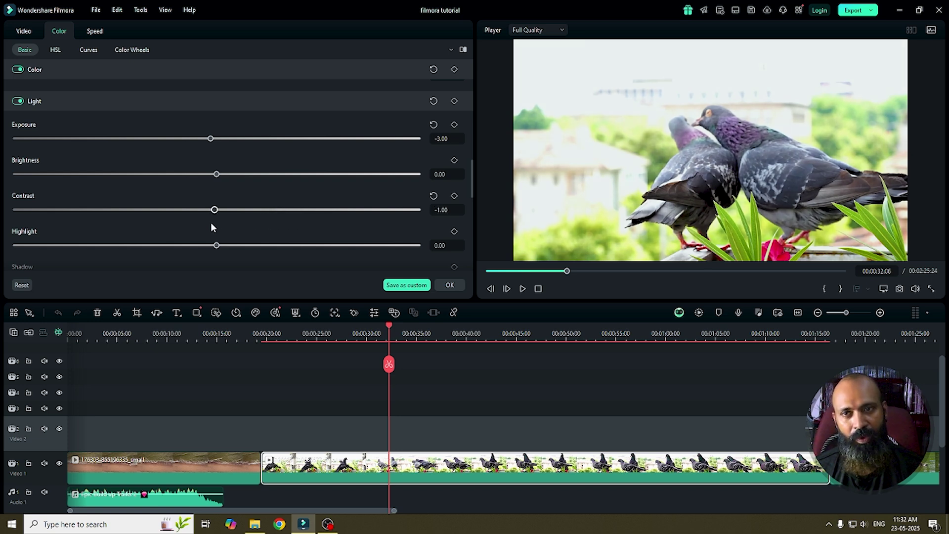
{"action": "left_click_drag", "start_coordinate": [142, 232], "coordinate": [455, 203]}
{"action": "left_click_drag", "start_coordinate": [384, 224], "coordinate": [223, 232]}
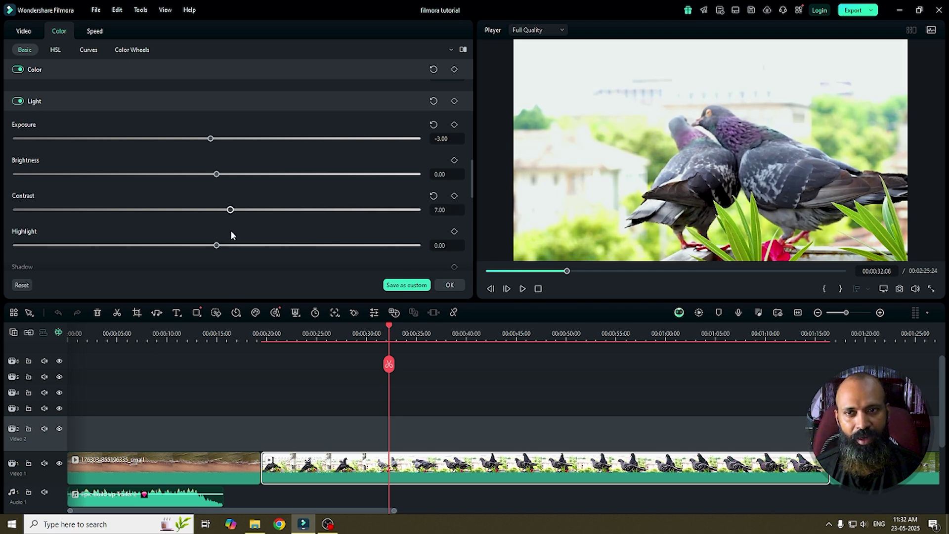
{"action": "left_click_drag", "start_coordinate": [232, 235], "coordinate": [233, 234]}
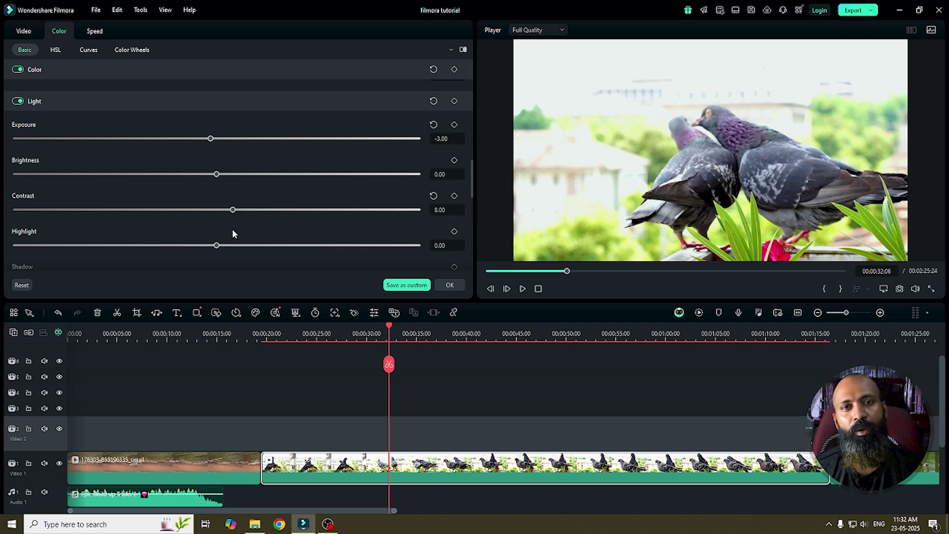
{"action": "left_click_drag", "start_coordinate": [232, 211], "coordinate": [227, 214]}
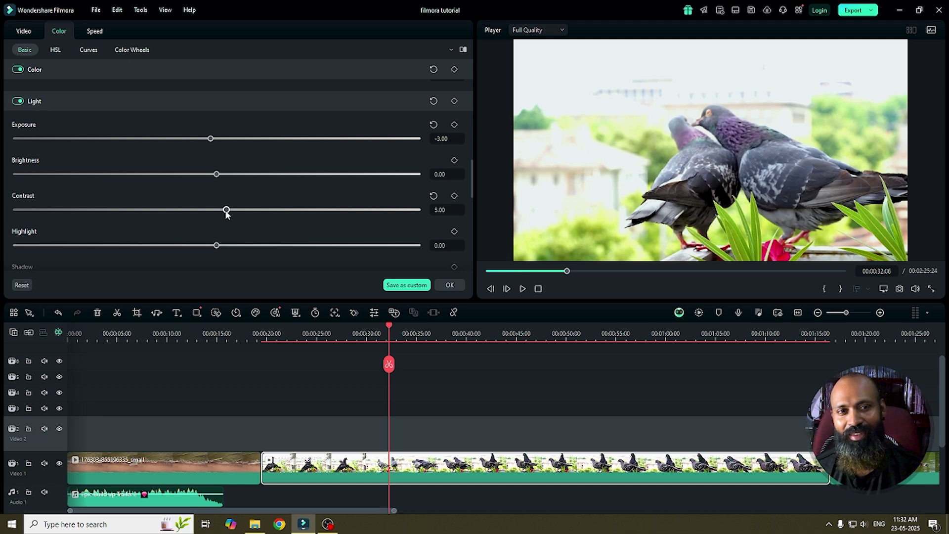
{"action": "mouse_move", "coordinate": [226, 211]}
{"action": "left_mouse_down"}
{"action": "mouse_move", "coordinate": [218, 210]}
{"action": "mouse_move", "coordinate": [226, 214]}
{"action": "left_mouse_up"}
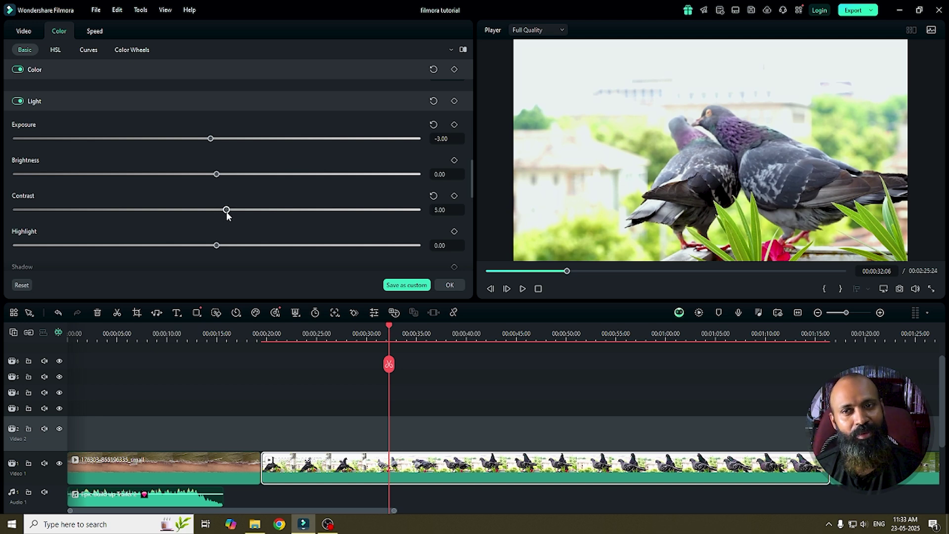
{"action": "mouse_move", "coordinate": [226, 212]}
{"action": "left_mouse_down"}
{"action": "mouse_move", "coordinate": [239, 211]}
{"action": "mouse_move", "coordinate": [221, 219]}
{"action": "left_mouse_up"}
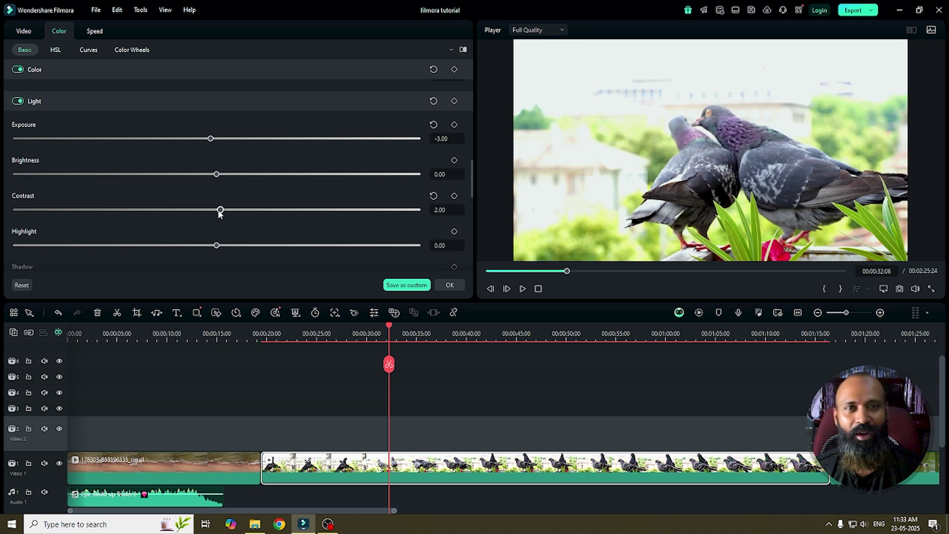
{"action": "mouse_move", "coordinate": [220, 213]}
{"action": "left_mouse_down"}
{"action": "mouse_move", "coordinate": [272, 210]}
{"action": "mouse_move", "coordinate": [228, 214]}
{"action": "left_mouse_up"}
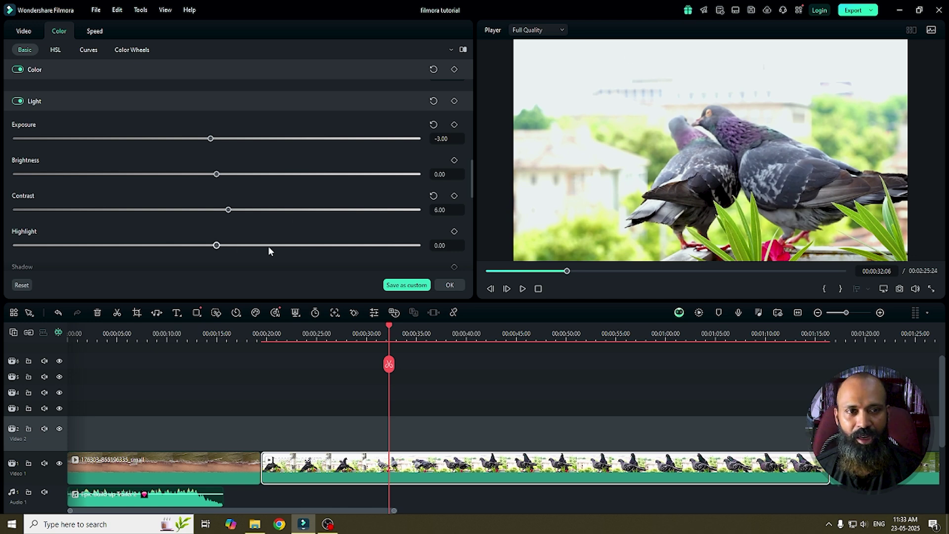
{"action": "left_click_drag", "start_coordinate": [217, 247], "coordinate": [134, 281]}
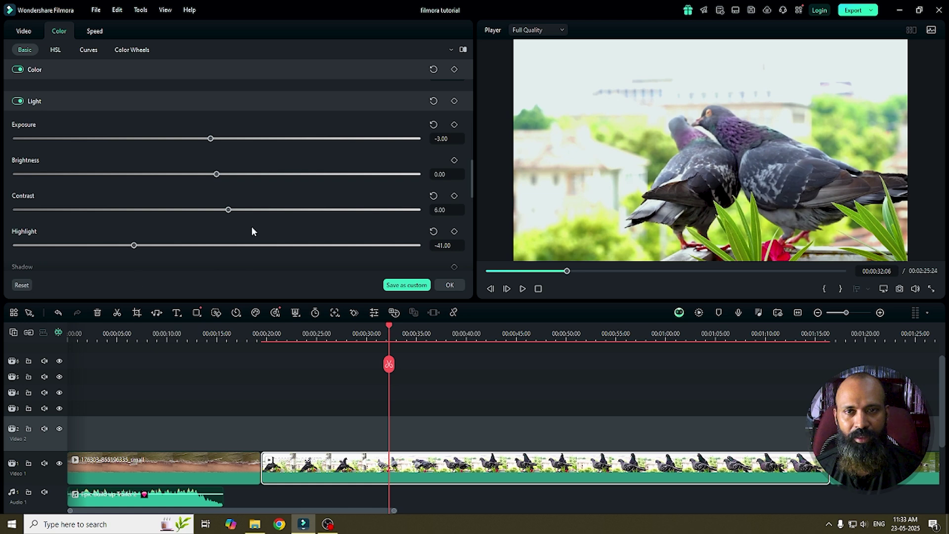
- Try a shadow of -4 and a white of -29 on the pigeon clip, resetting each one
{"action": "scroll", "coordinate": [253, 222], "scroll_direction": "down", "scroll_amount": 2}
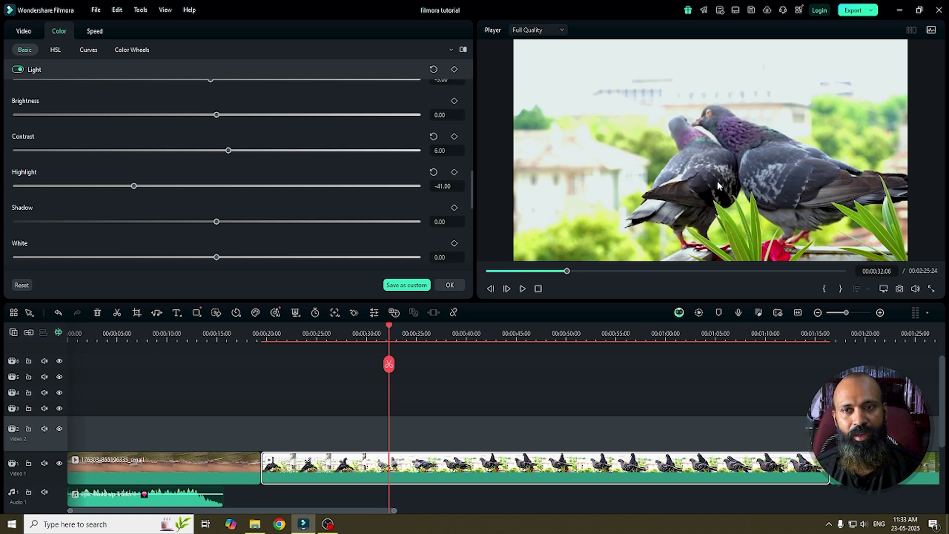
{"action": "mouse_move", "coordinate": [216, 221]}
{"action": "left_mouse_down"}
{"action": "mouse_move", "coordinate": [330, 223]}
{"action": "mouse_move", "coordinate": [209, 230]}
{"action": "mouse_move", "coordinate": [374, 225]}
{"action": "mouse_move", "coordinate": [214, 232]}
{"action": "left_mouse_up"}
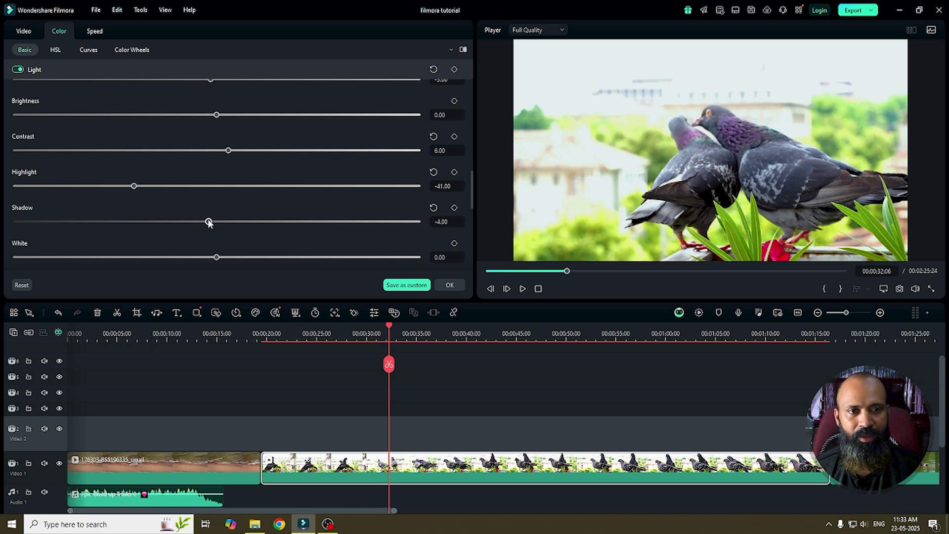
{"action": "left_click", "coordinate": [434, 208]}
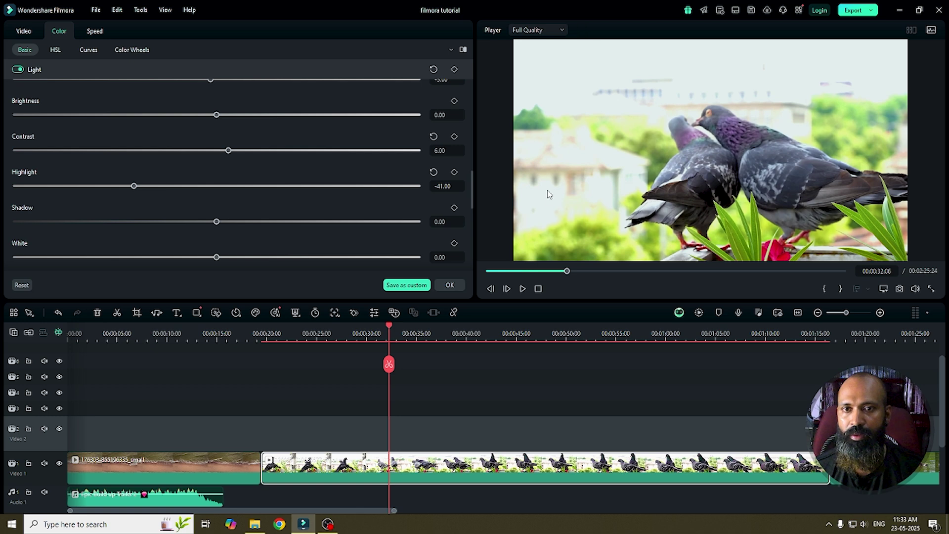
{"action": "left_click_drag", "start_coordinate": [215, 257], "coordinate": [158, 257]}
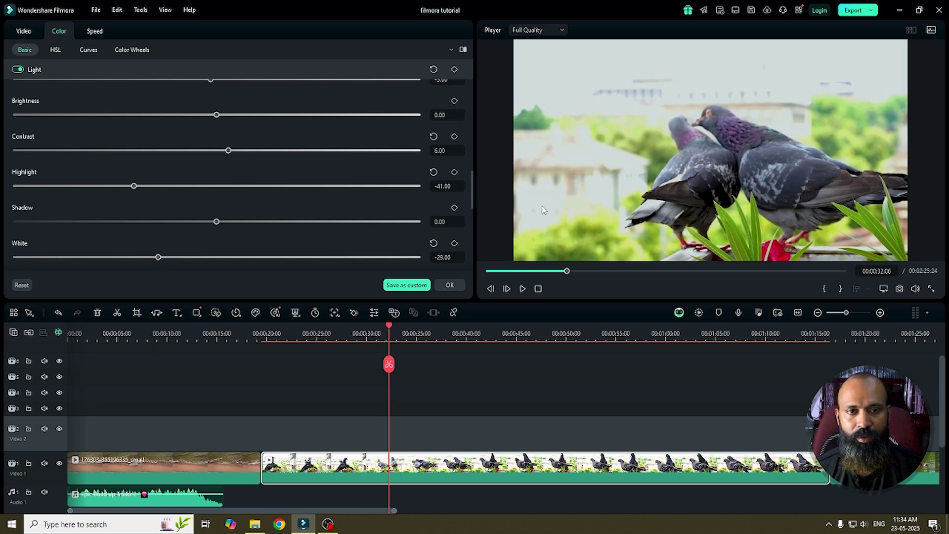
{"action": "left_click", "coordinate": [434, 242]}
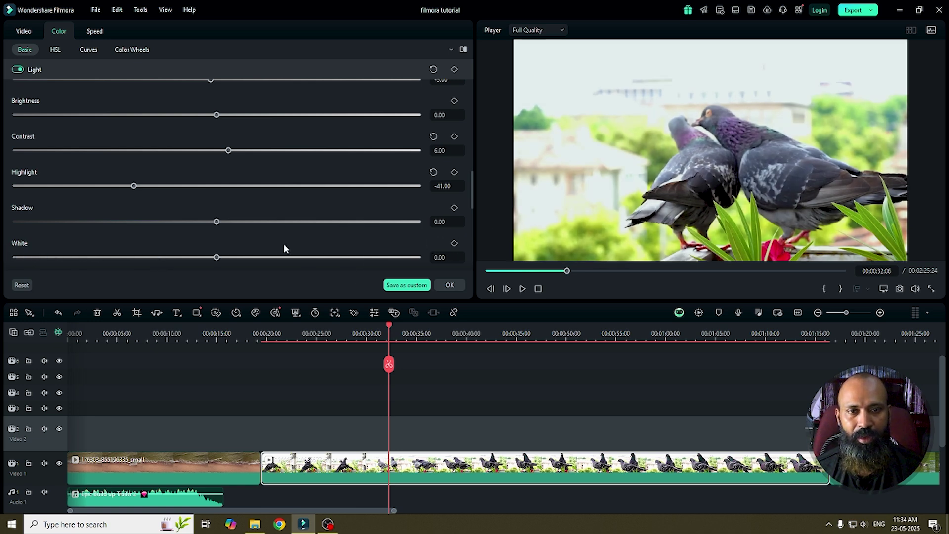
- Set the pigeon clip's highlight to -100 and sharpen to 9, and darken its corners slightly with a vignette
{"action": "left_click_drag", "start_coordinate": [134, 186], "coordinate": [10, 188]}
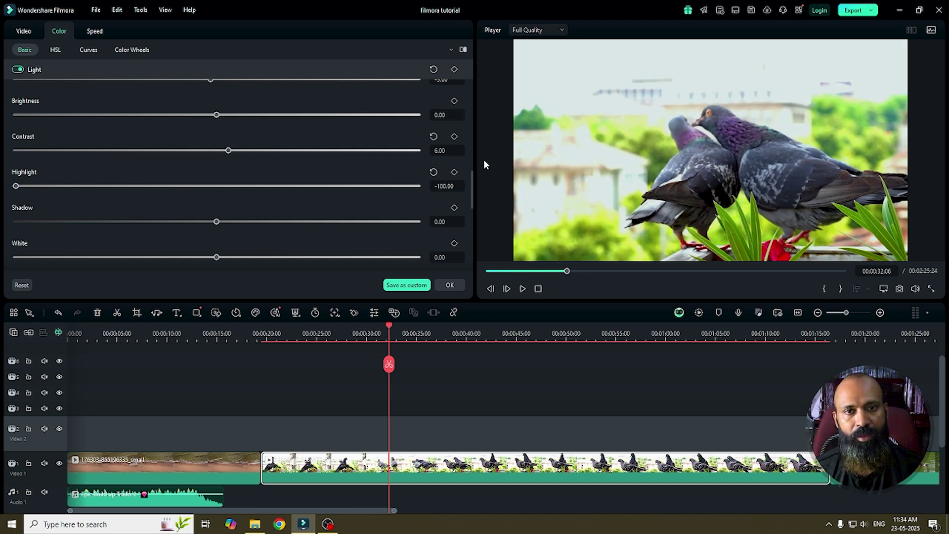
{"action": "left_click_drag", "start_coordinate": [470, 185], "coordinate": [470, 223]}
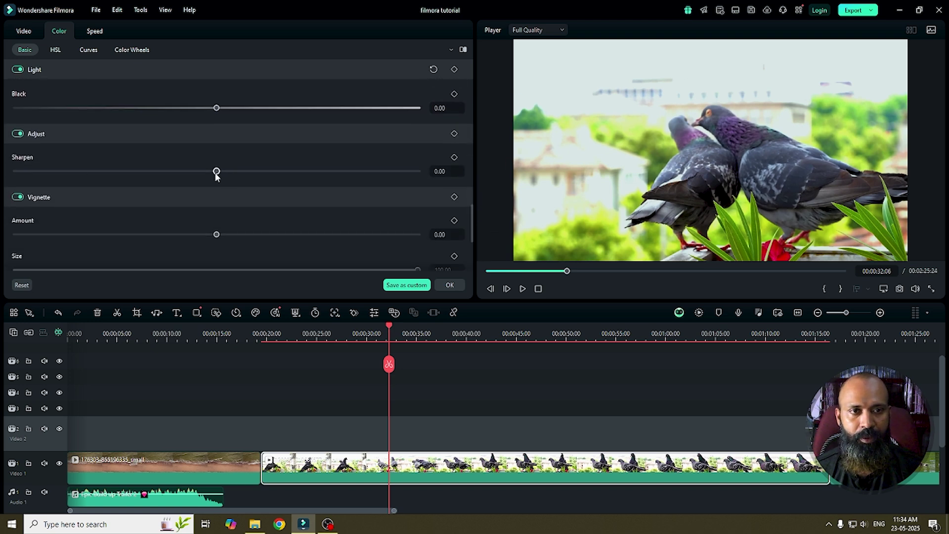
{"action": "mouse_move", "coordinate": [215, 174]}
{"action": "left_mouse_down"}
{"action": "mouse_move", "coordinate": [395, 176]}
{"action": "mouse_move", "coordinate": [11, 178]}
{"action": "mouse_move", "coordinate": [228, 186]}
{"action": "left_mouse_up"}
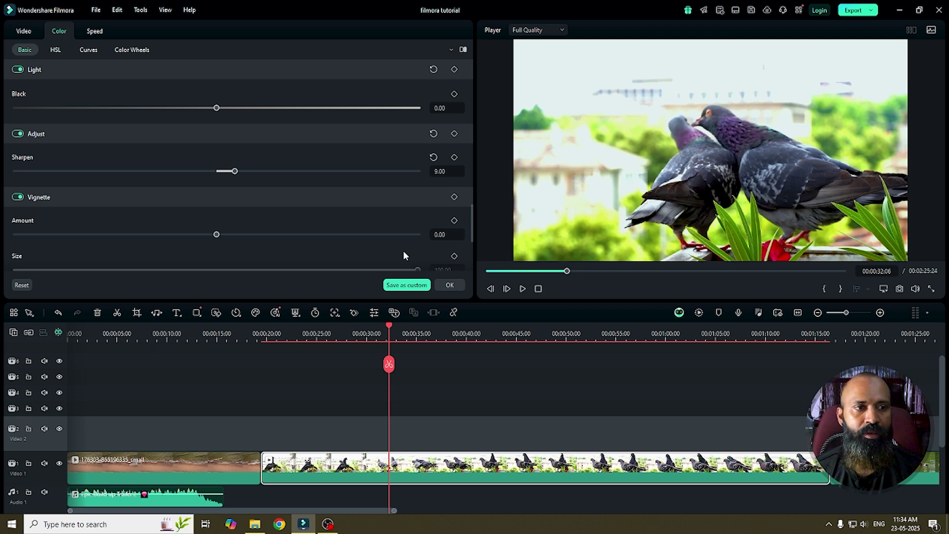
{"action": "scroll", "coordinate": [423, 188], "scroll_direction": "down", "scroll_amount": 1}
{"action": "scroll", "coordinate": [423, 189], "scroll_direction": "up", "scroll_amount": 3}
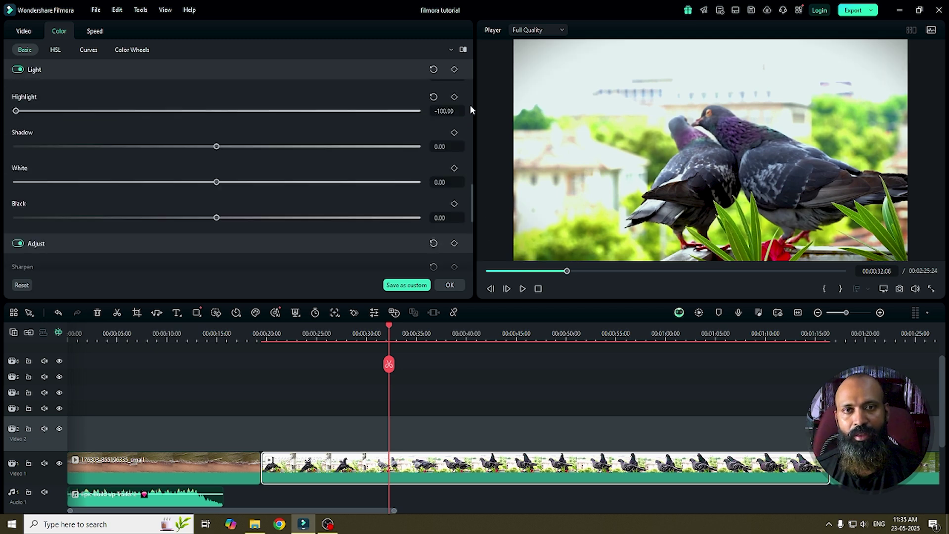
- Compare the pigeon clip before and after the color correction side by side, and return to the normal preview
{"action": "left_click", "coordinate": [462, 50]}
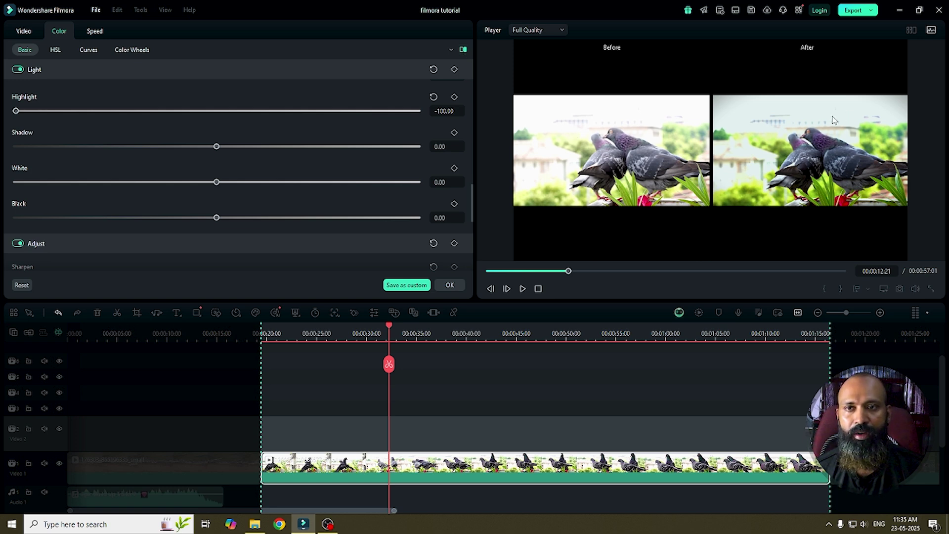
{"action": "left_click", "coordinate": [464, 50]}
{"action": "left_click", "coordinate": [463, 50]}
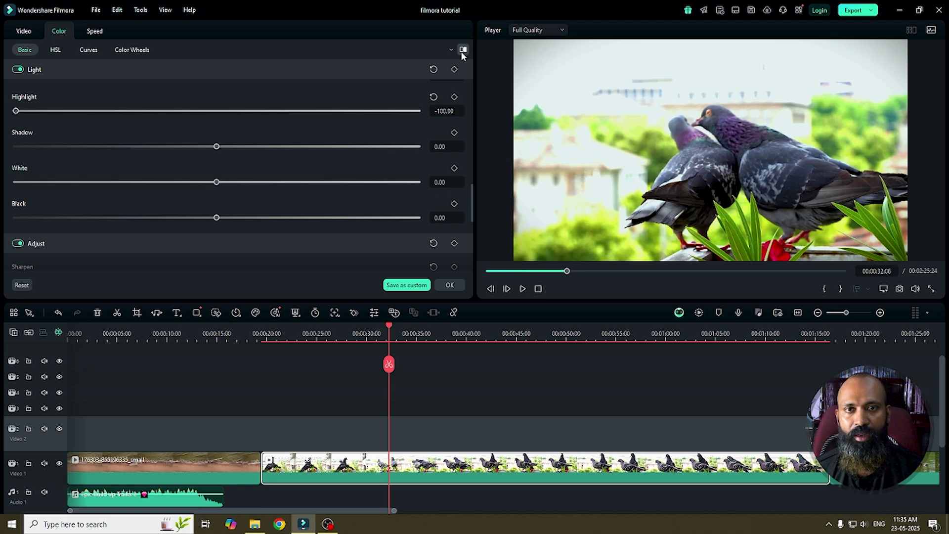
{"action": "left_click", "coordinate": [463, 50]}
{"action": "left_click", "coordinate": [463, 50]}
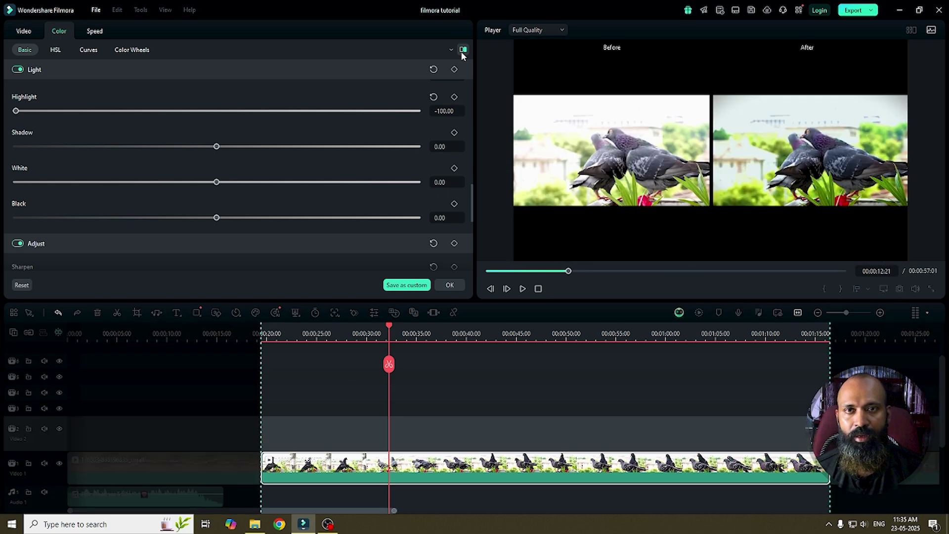
{"action": "left_click", "coordinate": [463, 50]}
{"action": "left_click", "coordinate": [464, 51]}
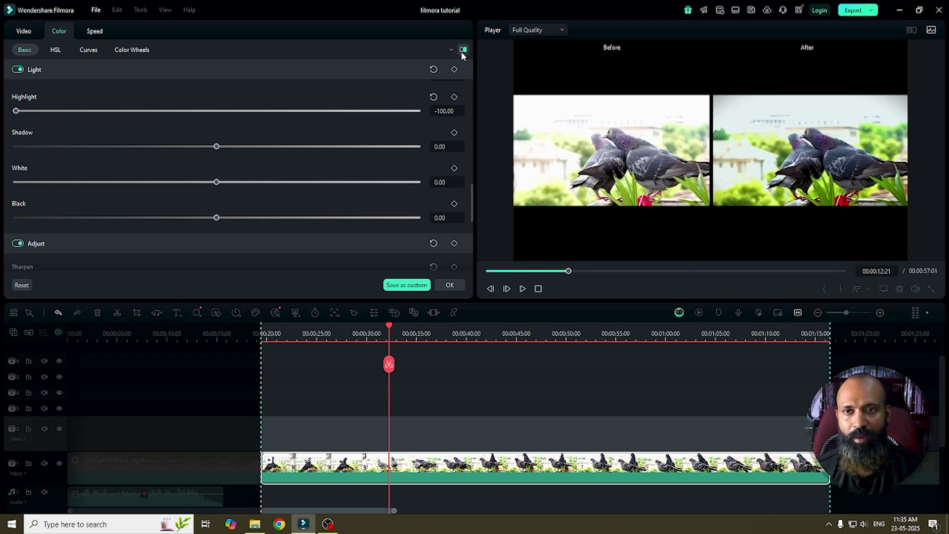
{"action": "left_click", "coordinate": [463, 50]}
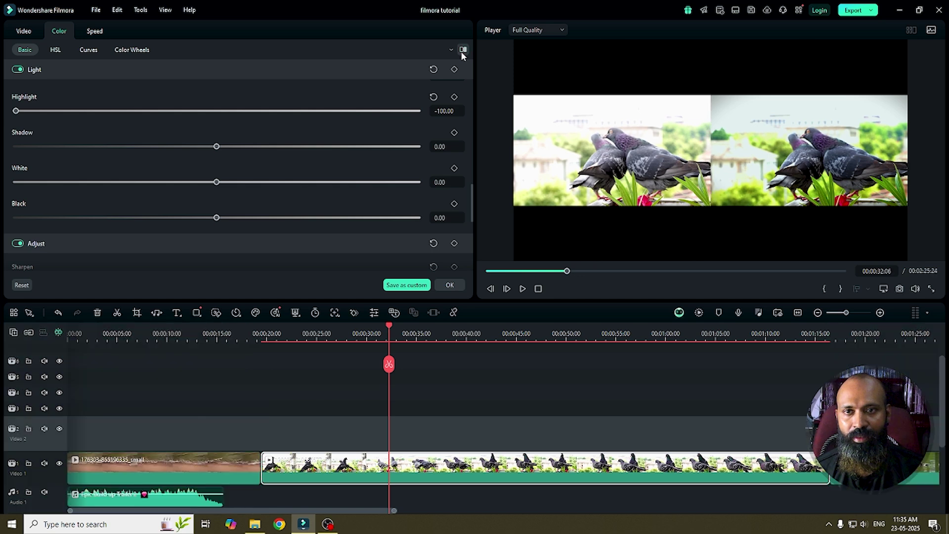
{"action": "left_click", "coordinate": [463, 51]}
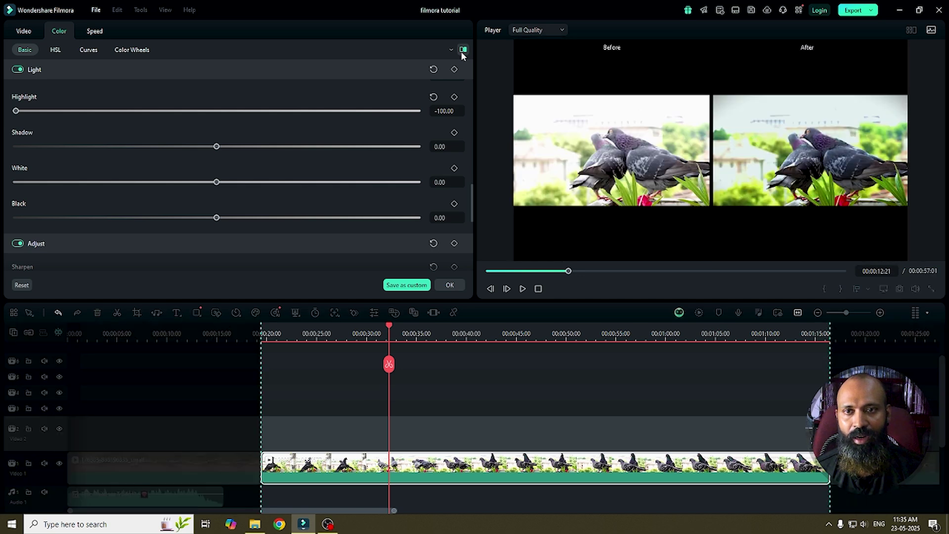
{"action": "left_click", "coordinate": [463, 51]}
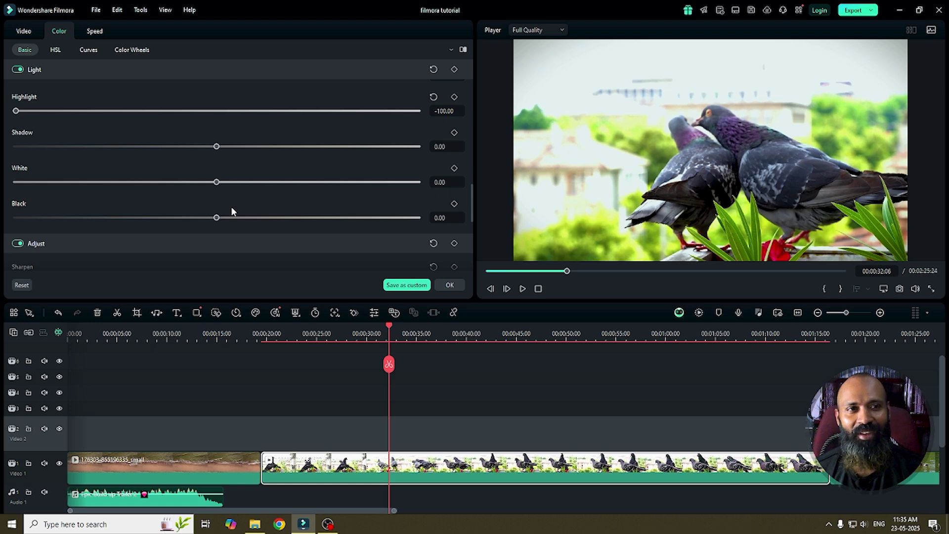
- Examine the HSL hue, saturation and luminance controls for the individual color ranges of the pigeon clip, from red through purple
{"action": "left_click", "coordinate": [55, 51]}
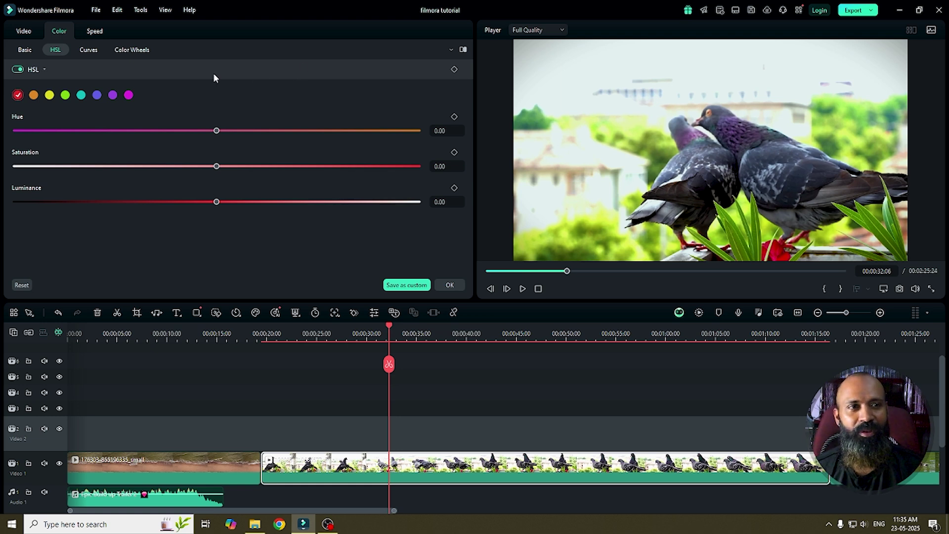
{"action": "left_click", "coordinate": [66, 94]}
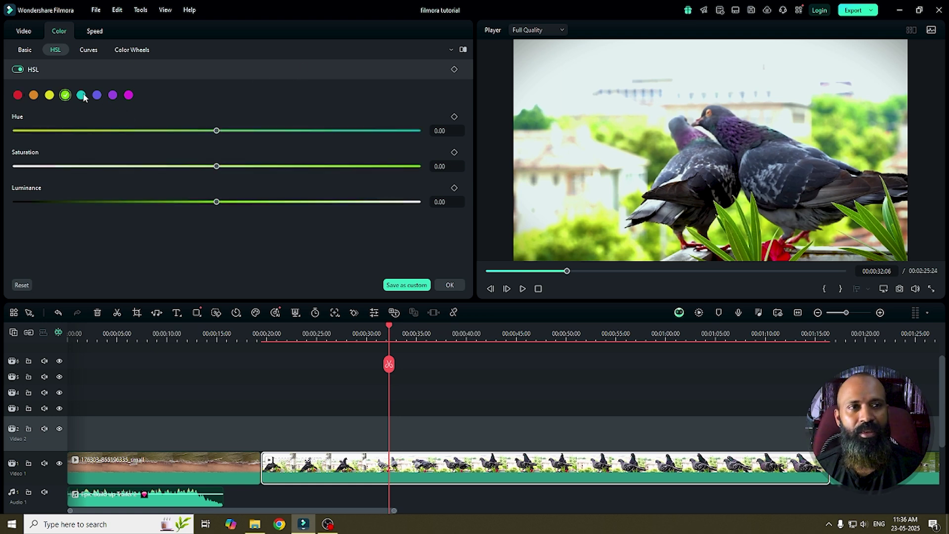
{"action": "left_click", "coordinate": [18, 96]}
{"action": "left_click", "coordinate": [33, 97]}
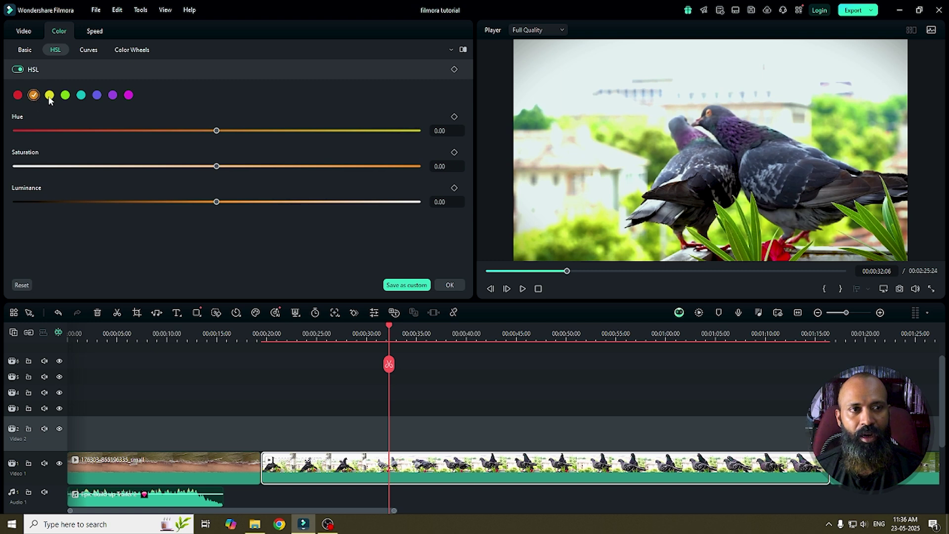
{"action": "left_click", "coordinate": [49, 96]}
{"action": "left_click", "coordinate": [66, 99]}
{"action": "left_click", "coordinate": [80, 98]}
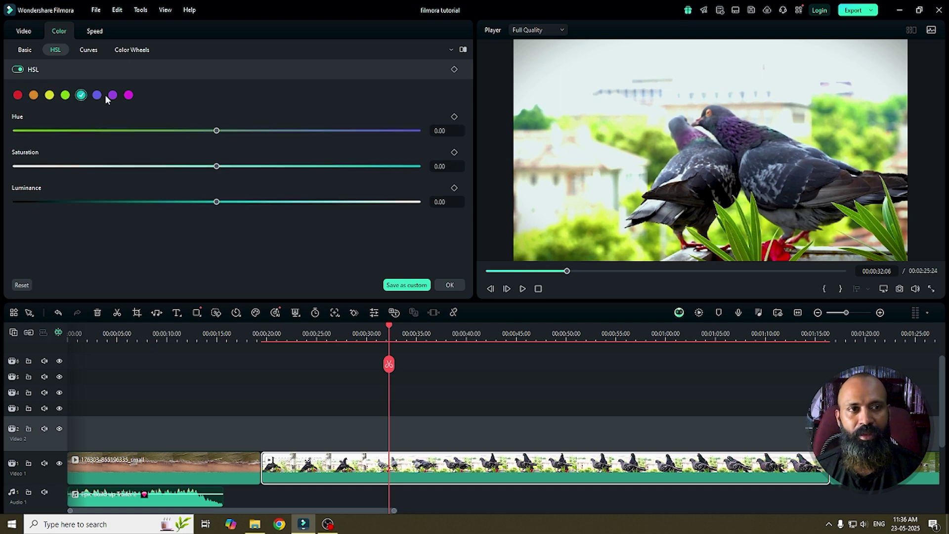
{"action": "left_click", "coordinate": [99, 97]}
{"action": "left_click", "coordinate": [114, 96]}
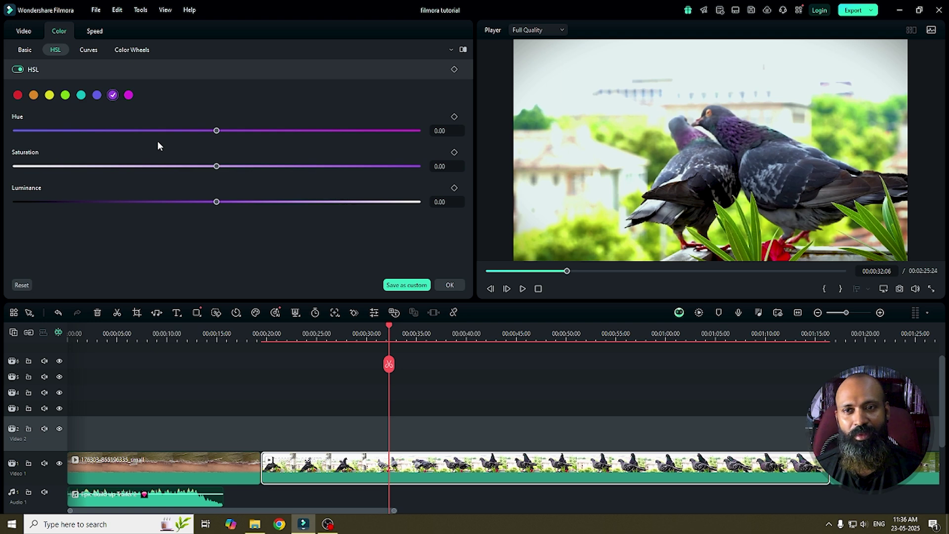
- Add control points along the shadows, midtones and highlights of the pigeon clip's white color curve
{"action": "left_click", "coordinate": [80, 51]}
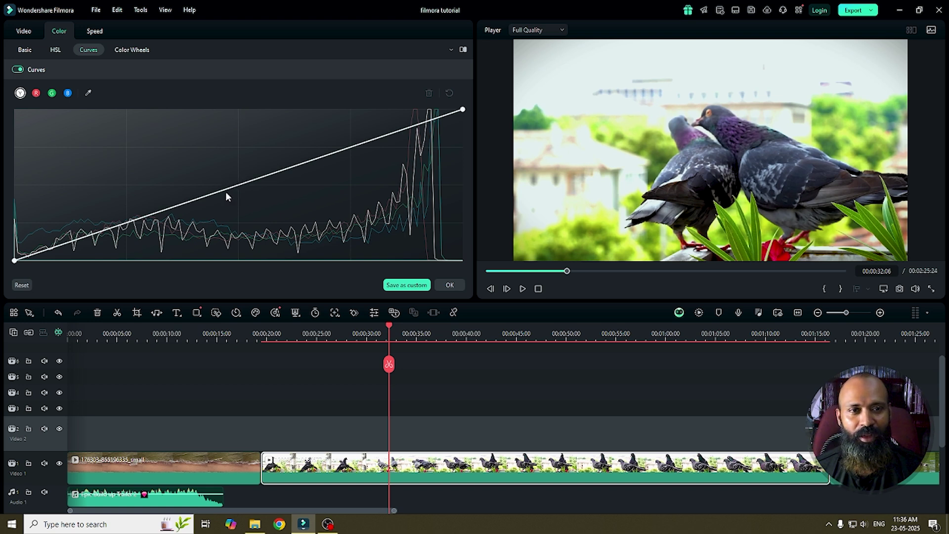
{"action": "left_click", "coordinate": [237, 187]}
{"action": "left_click", "coordinate": [349, 148]}
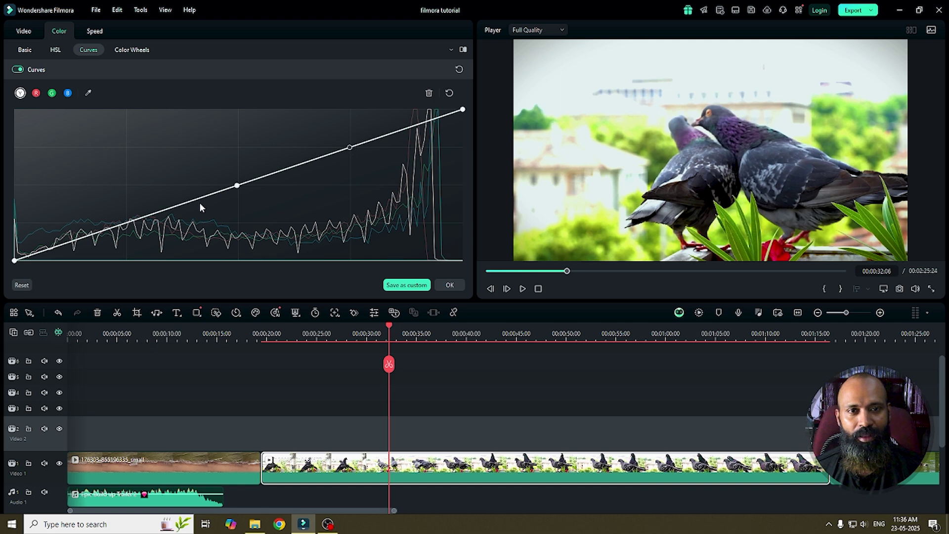
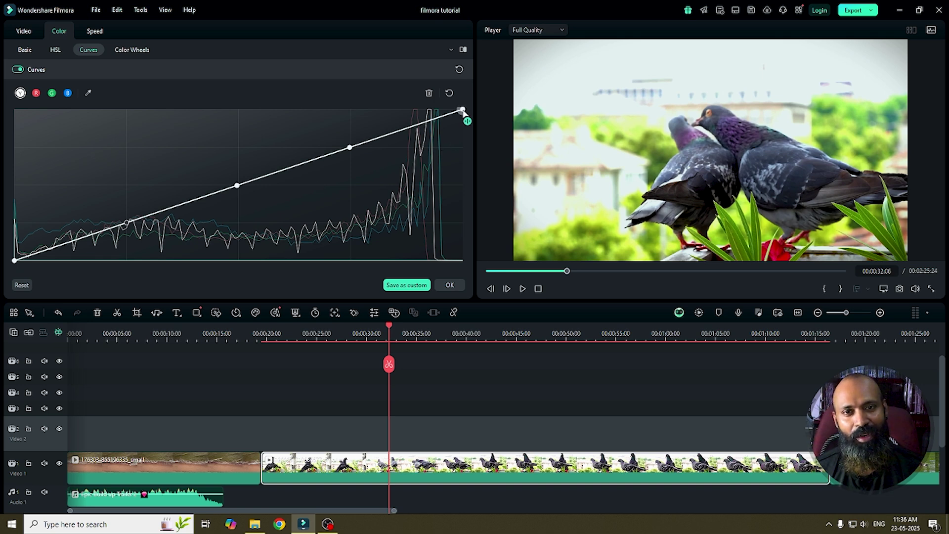
- Try moving the white curve's end point, highlight, midtone and shadow points, returning each to the diagonal
{"action": "mouse_move", "coordinate": [462, 110]}
{"action": "left_mouse_down"}
{"action": "mouse_move", "coordinate": [411, 92]}
{"action": "mouse_move", "coordinate": [453, 110]}
{"action": "mouse_move", "coordinate": [405, 99]}
{"action": "mouse_move", "coordinate": [468, 114]}
{"action": "mouse_move", "coordinate": [469, 168]}
{"action": "mouse_move", "coordinate": [470, 114]}
{"action": "left_mouse_up"}
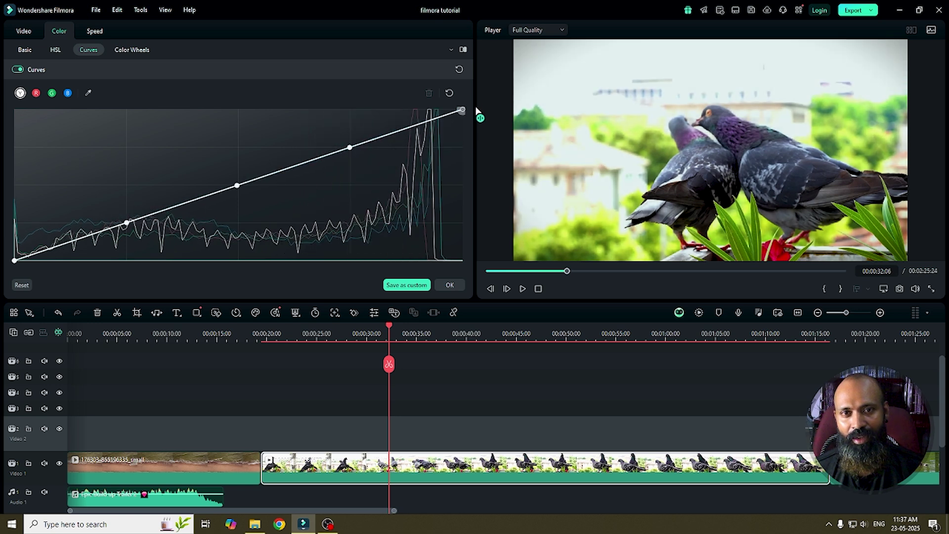
{"action": "mouse_move", "coordinate": [350, 148]}
{"action": "left_mouse_down"}
{"action": "mouse_move", "coordinate": [359, 189]}
{"action": "mouse_move", "coordinate": [350, 147]}
{"action": "left_mouse_up"}
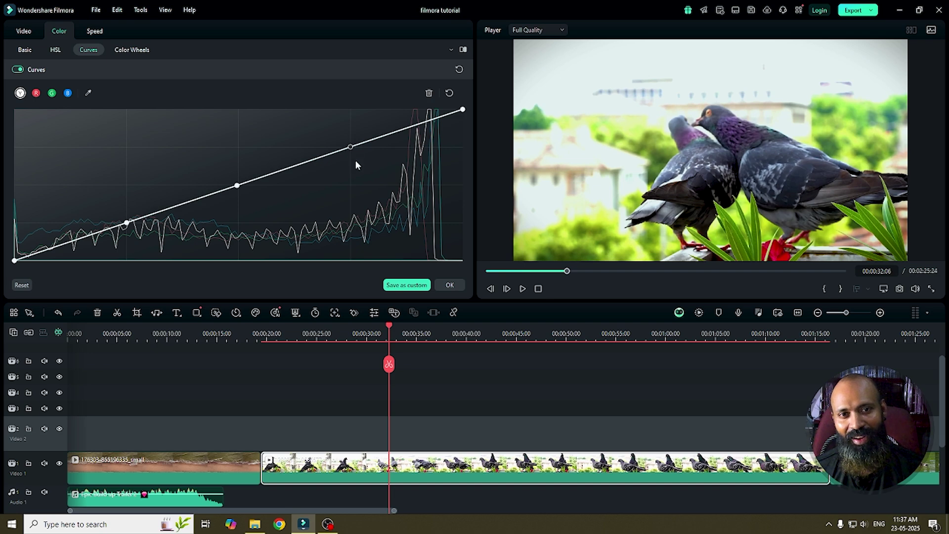
{"action": "mouse_move", "coordinate": [350, 147]}
{"action": "left_mouse_down"}
{"action": "mouse_move", "coordinate": [369, 207]}
{"action": "mouse_move", "coordinate": [334, 116]}
{"action": "mouse_move", "coordinate": [353, 150]}
{"action": "left_mouse_up"}
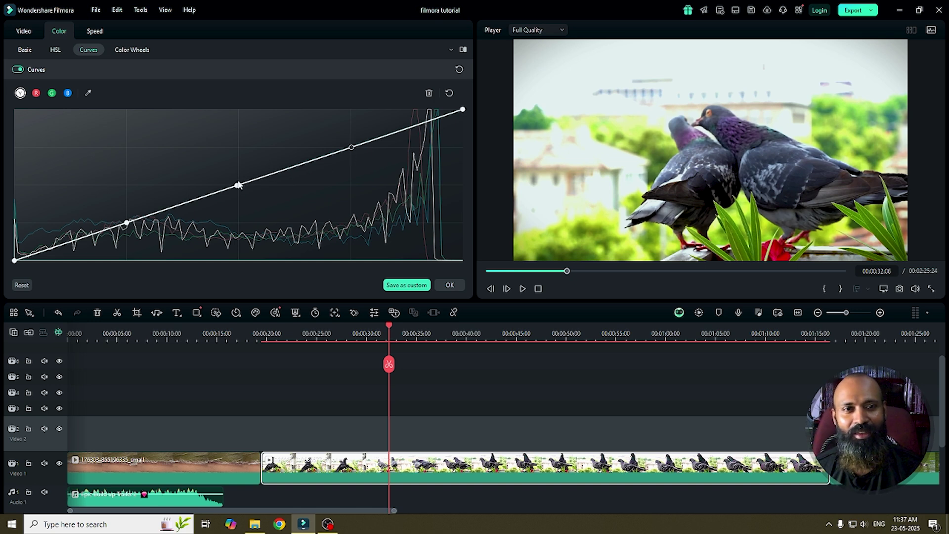
{"action": "mouse_move", "coordinate": [238, 187]}
{"action": "left_mouse_down"}
{"action": "mouse_move", "coordinate": [243, 217]}
{"action": "mouse_move", "coordinate": [212, 153]}
{"action": "mouse_move", "coordinate": [241, 204]}
{"action": "mouse_move", "coordinate": [238, 186]}
{"action": "left_mouse_up"}
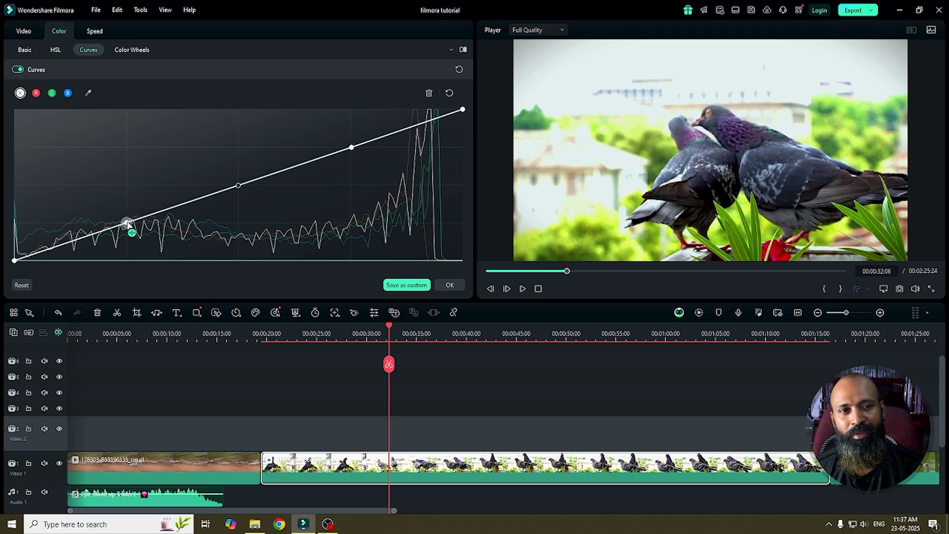
{"action": "mouse_move", "coordinate": [128, 225]}
{"action": "left_mouse_down"}
{"action": "mouse_move", "coordinate": [143, 257]}
{"action": "mouse_move", "coordinate": [117, 205]}
{"action": "mouse_move", "coordinate": [128, 226]}
{"action": "left_mouse_up"}
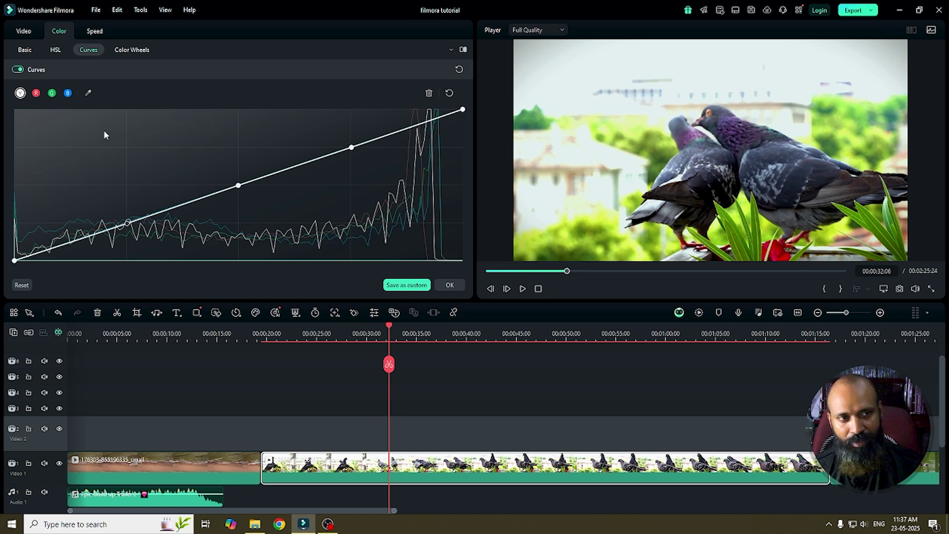
- Look through the red, green and blue curves of the pigeon clip and return to the white curve
{"action": "left_click", "coordinate": [35, 93]}
{"action": "left_click", "coordinate": [51, 93]}
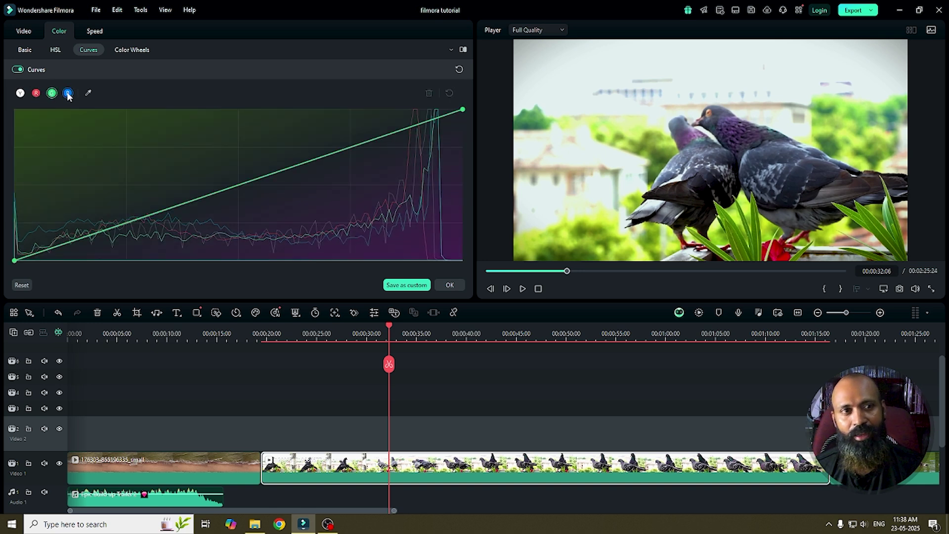
{"action": "left_click", "coordinate": [68, 94]}
{"action": "left_click", "coordinate": [36, 93]}
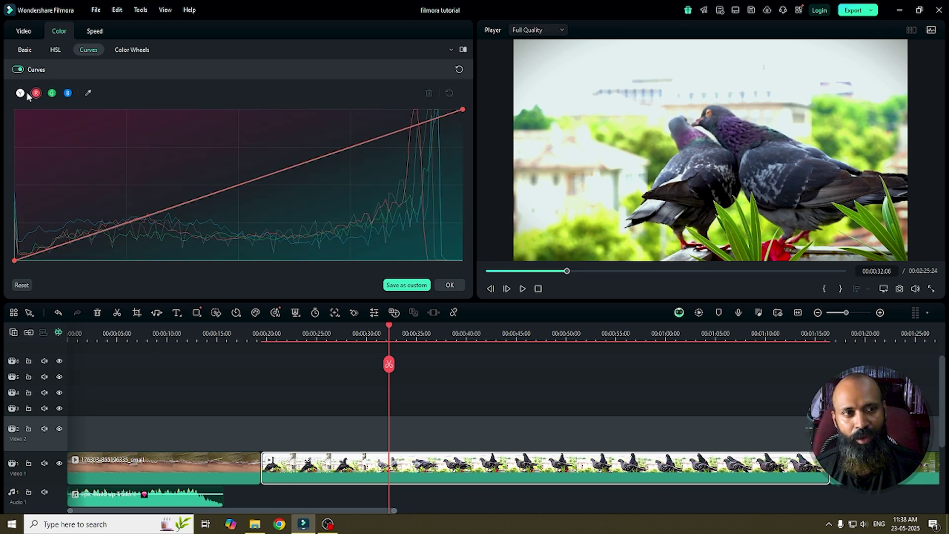
{"action": "left_click", "coordinate": [20, 92]}
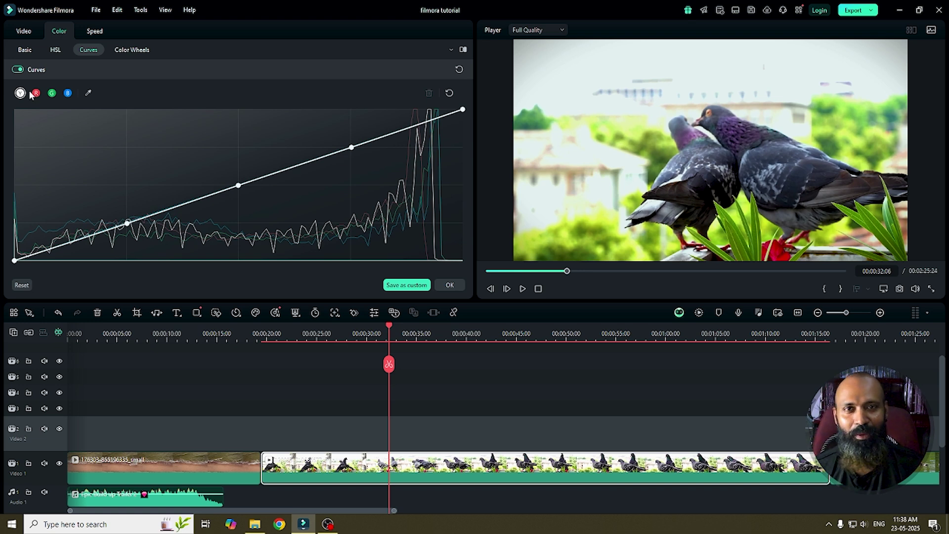
- Sample a color on the pigeon's back to add a curve point, try moving the midtone and sampled points, and remove the sampled one
{"action": "left_click", "coordinate": [87, 92]}
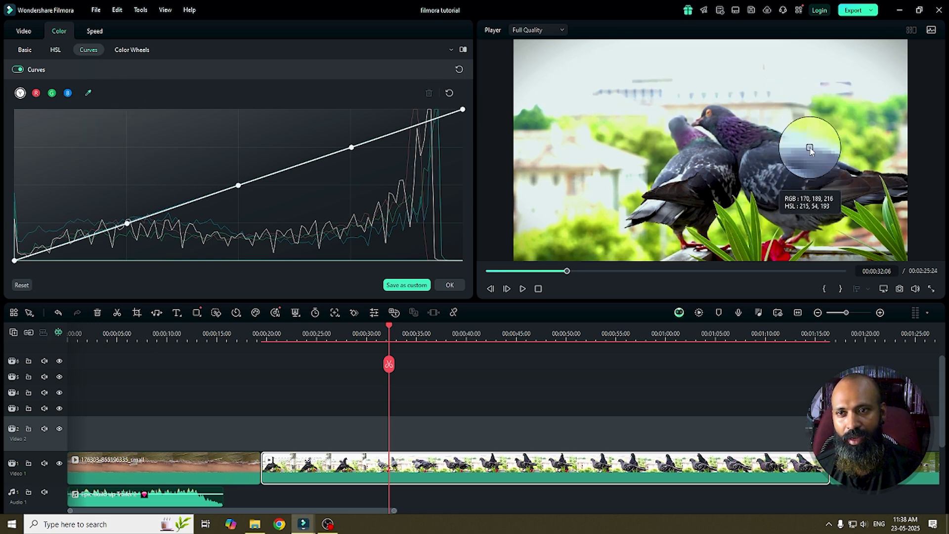
{"action": "left_click", "coordinate": [801, 169]}
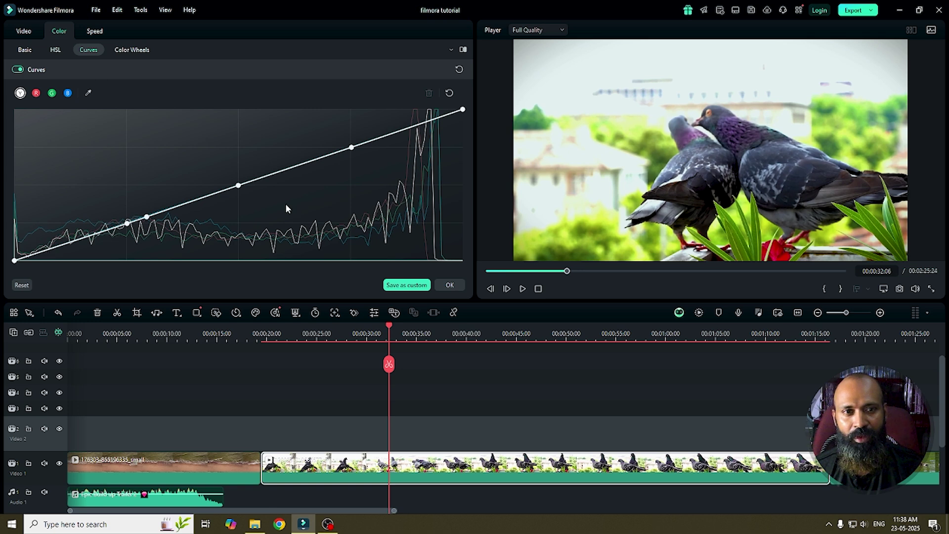
{"action": "mouse_move", "coordinate": [238, 188]}
{"action": "left_mouse_down"}
{"action": "mouse_move", "coordinate": [231, 177]}
{"action": "mouse_move", "coordinate": [246, 205]}
{"action": "mouse_move", "coordinate": [232, 178]}
{"action": "mouse_move", "coordinate": [238, 185]}
{"action": "left_mouse_up"}
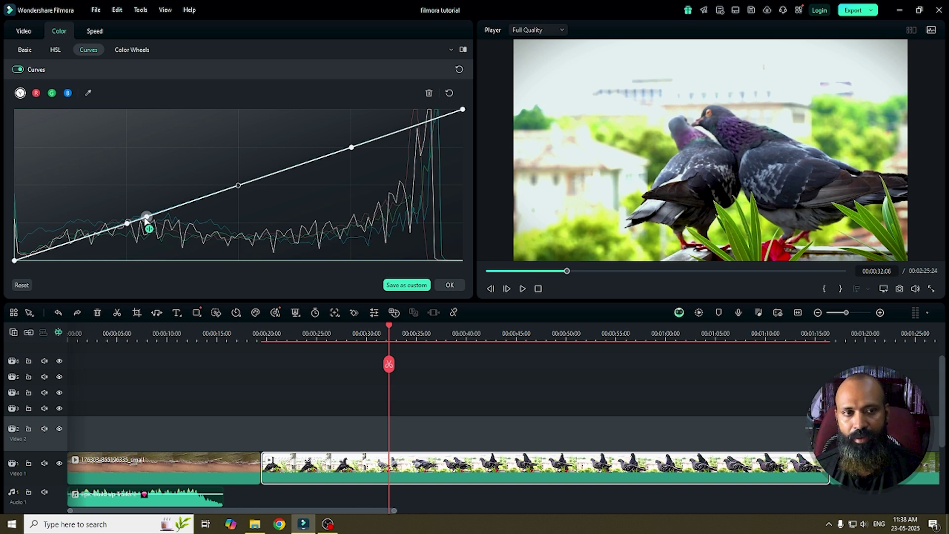
{"action": "mouse_move", "coordinate": [147, 217]}
{"action": "left_mouse_down"}
{"action": "mouse_move", "coordinate": [142, 208]}
{"action": "mouse_move", "coordinate": [133, 220]}
{"action": "mouse_move", "coordinate": [143, 208]}
{"action": "mouse_move", "coordinate": [147, 223]}
{"action": "mouse_move", "coordinate": [147, 210]}
{"action": "mouse_move", "coordinate": [151, 232]}
{"action": "mouse_move", "coordinate": [145, 214]}
{"action": "mouse_move", "coordinate": [151, 220]}
{"action": "left_mouse_up"}
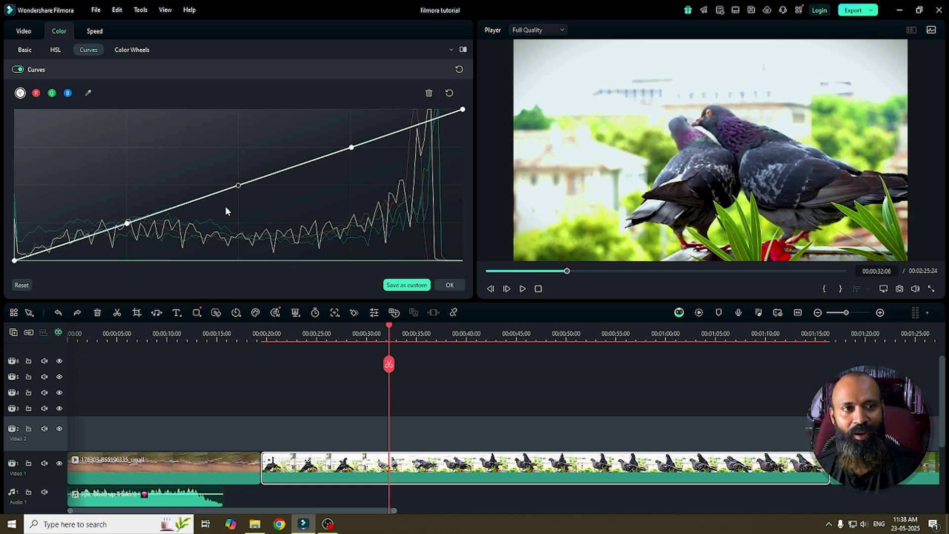
- Try a blue tint of -0.62, -0.23, 0.84 on the pigeon clip's highlights color wheel and reset it
{"action": "left_click", "coordinate": [132, 50]}
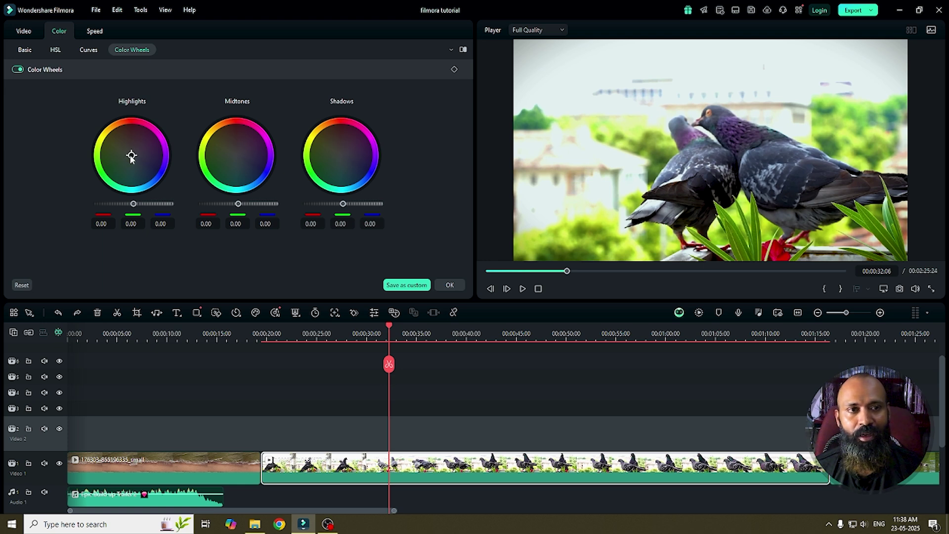
{"action": "left_click_drag", "start_coordinate": [131, 155], "coordinate": [155, 178]}
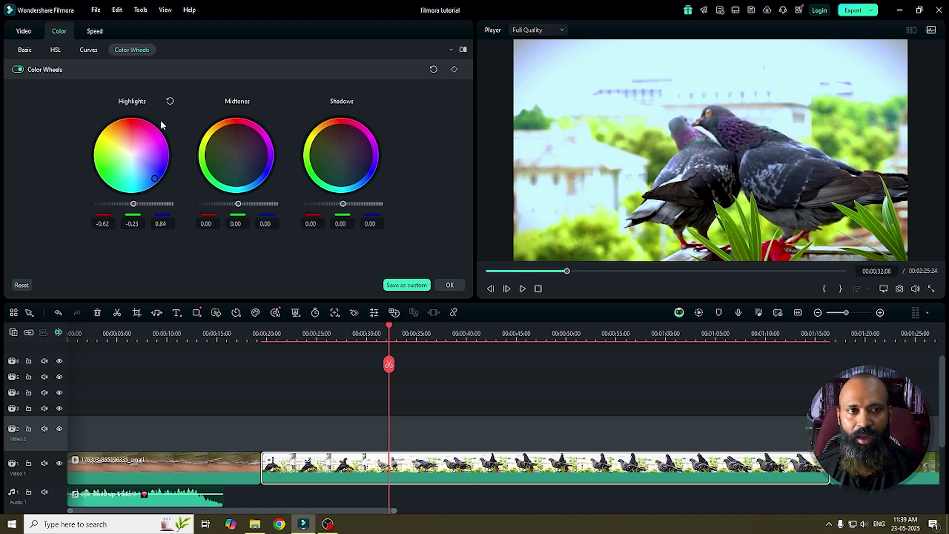
{"action": "left_click", "coordinate": [169, 101]}
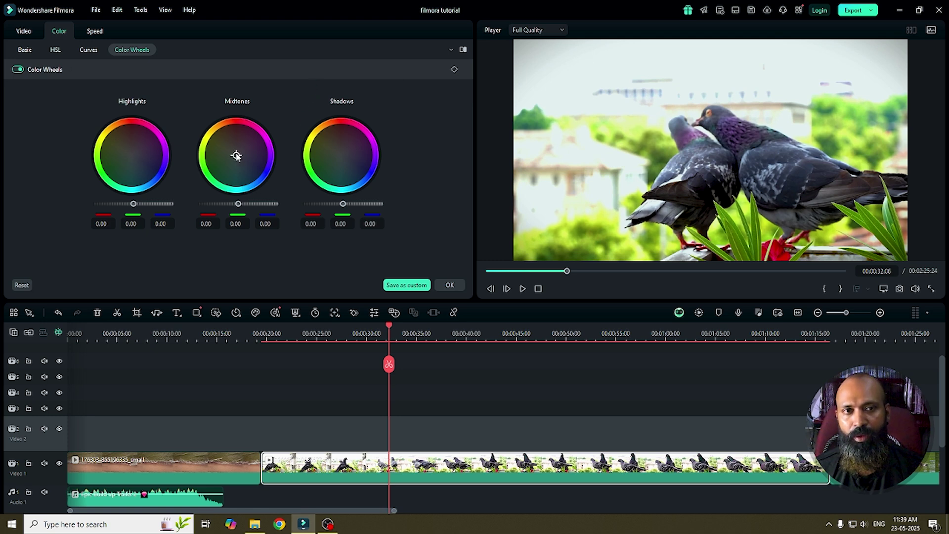
- Try a midtones tint of 0.58, -0.18, -0.40 and a shadows tint of -0.57, -0.30, 0.86, resetting each color wheel
{"action": "left_click_drag", "start_coordinate": [236, 155], "coordinate": [231, 133]}
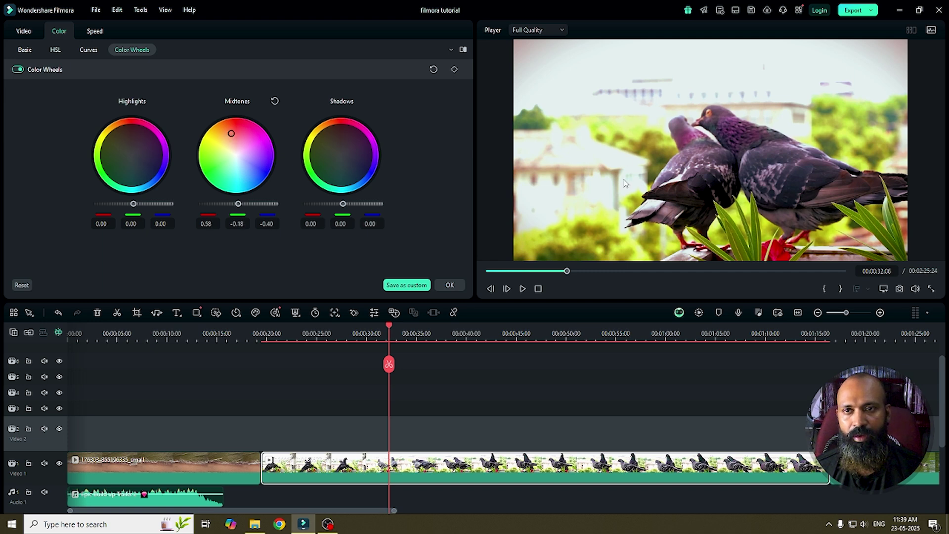
{"action": "left_click", "coordinate": [274, 102]}
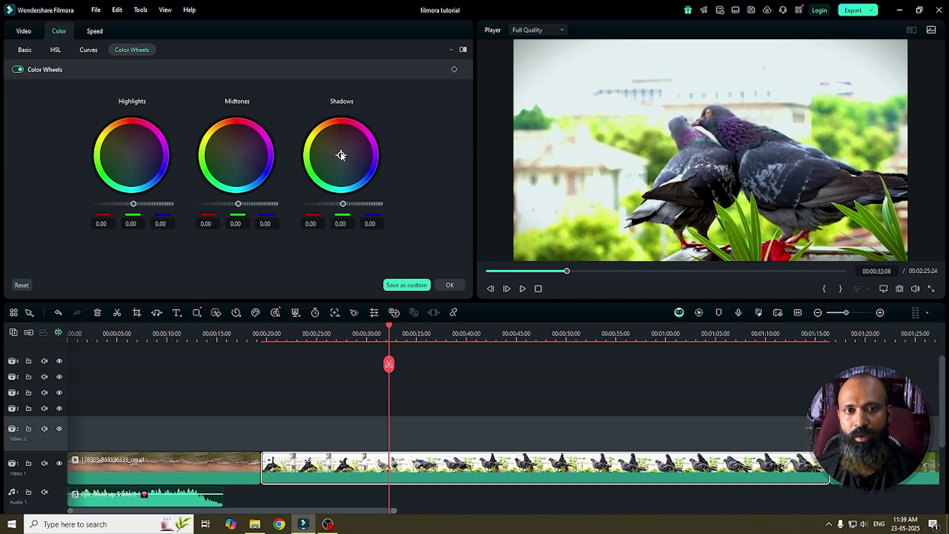
{"action": "left_click_drag", "start_coordinate": [341, 155], "coordinate": [366, 176]}
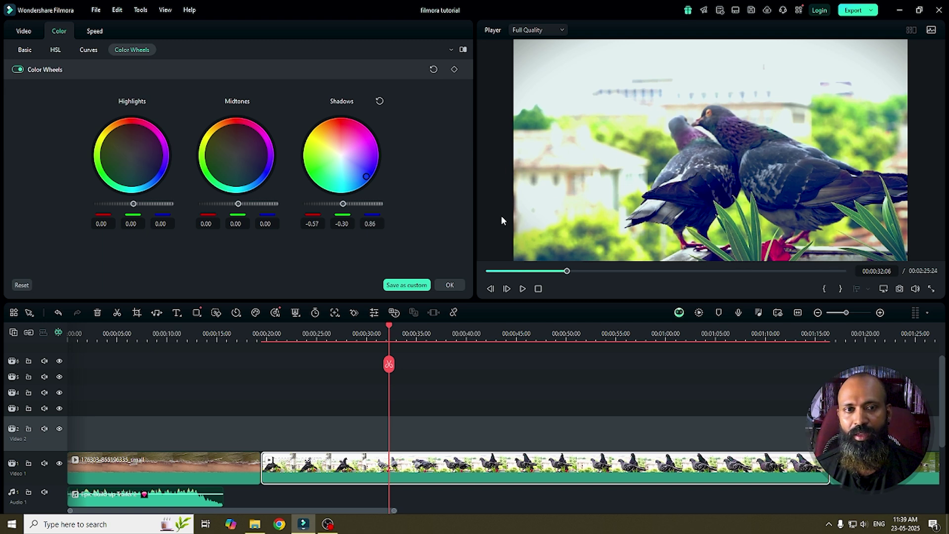
{"action": "left_click", "coordinate": [379, 101]}
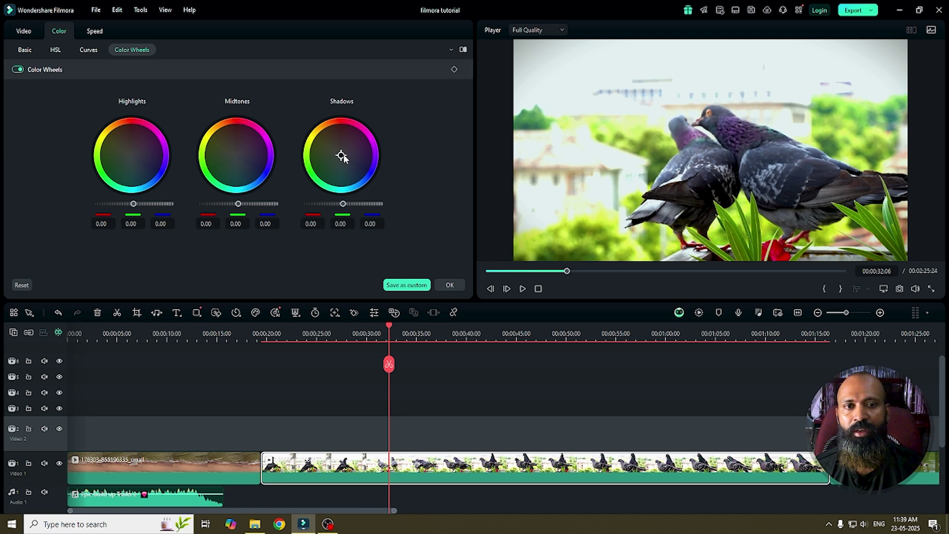
- Try shadows of -0.87, 0.19, 0.67 with midtones of 0.30, -0.04, -0.27, compare before and after, and reset both wheels
{"action": "left_click_drag", "start_coordinate": [339, 157], "coordinate": [352, 189]}
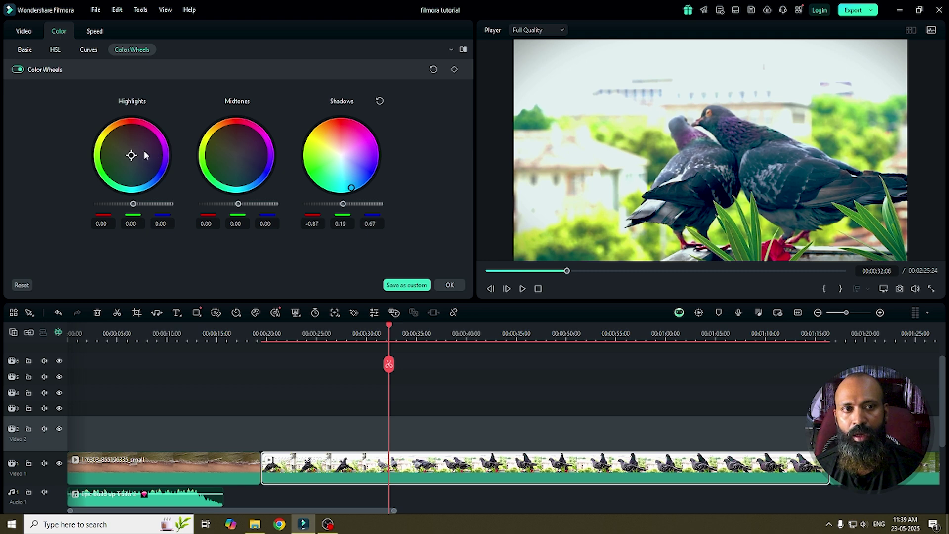
{"action": "left_click_drag", "start_coordinate": [236, 156], "coordinate": [231, 144]}
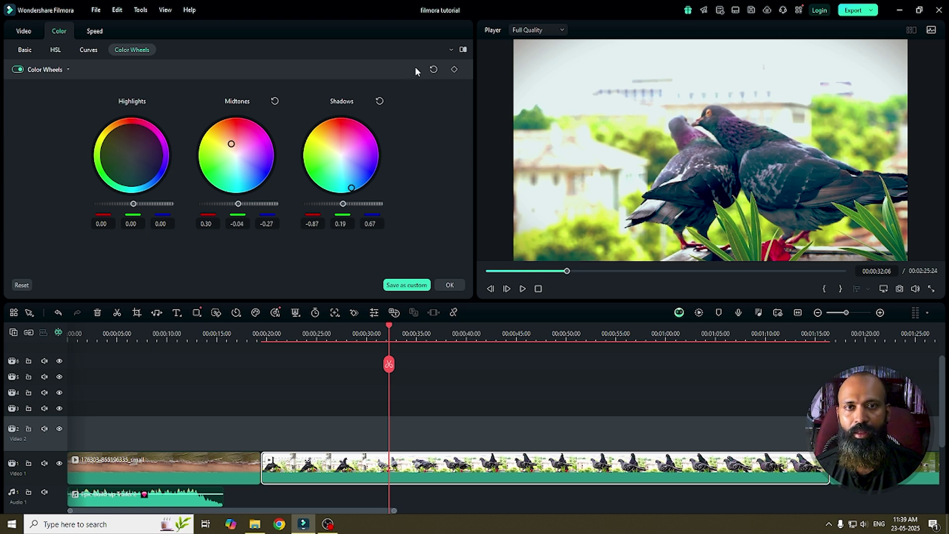
{"action": "left_click", "coordinate": [462, 51]}
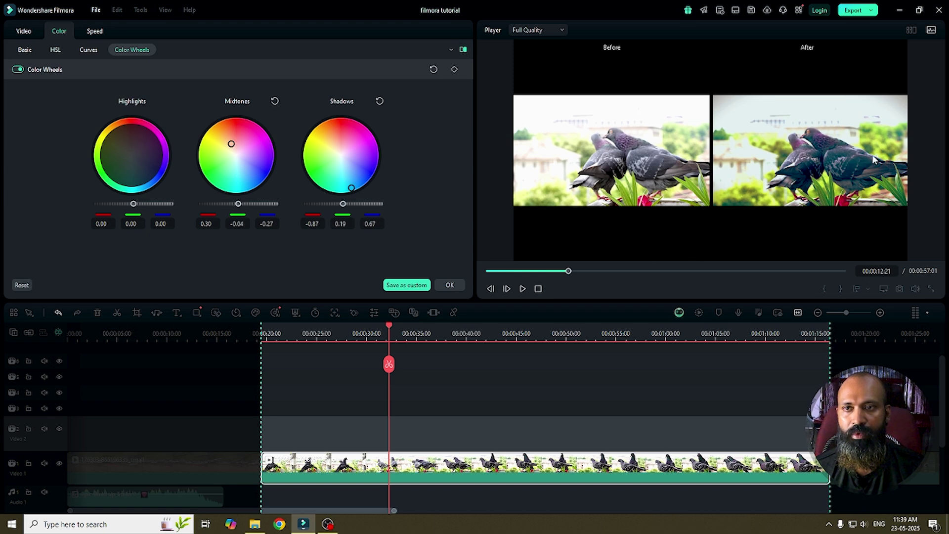
{"action": "left_click", "coordinate": [380, 101]}
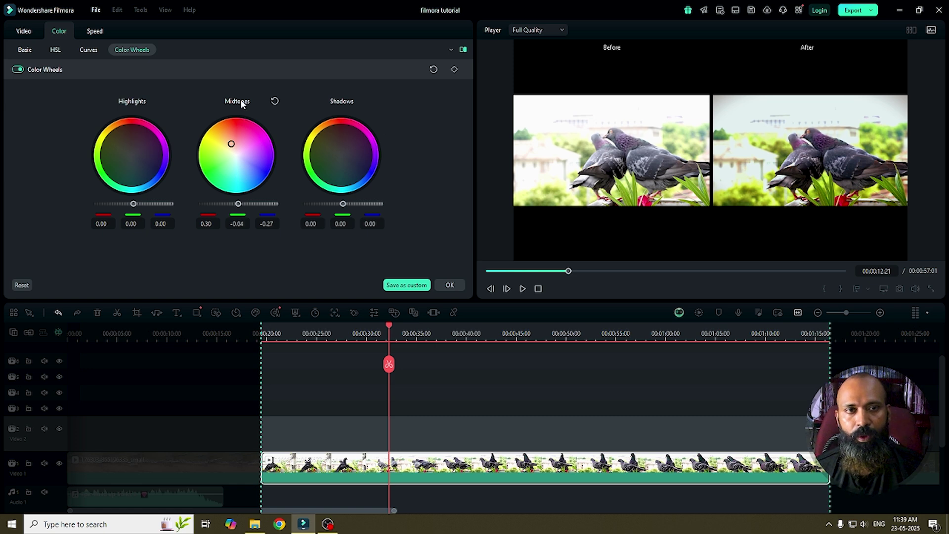
{"action": "left_click", "coordinate": [274, 102]}
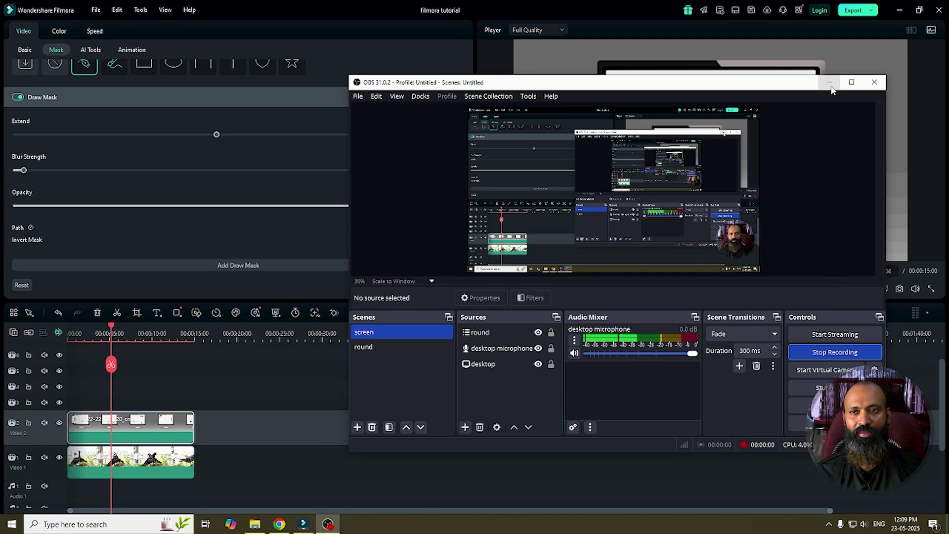
- Close the monitor clip's draw mask settings and return the playhead to the start of the timeline
{"action": "left_click", "coordinate": [835, 79]}
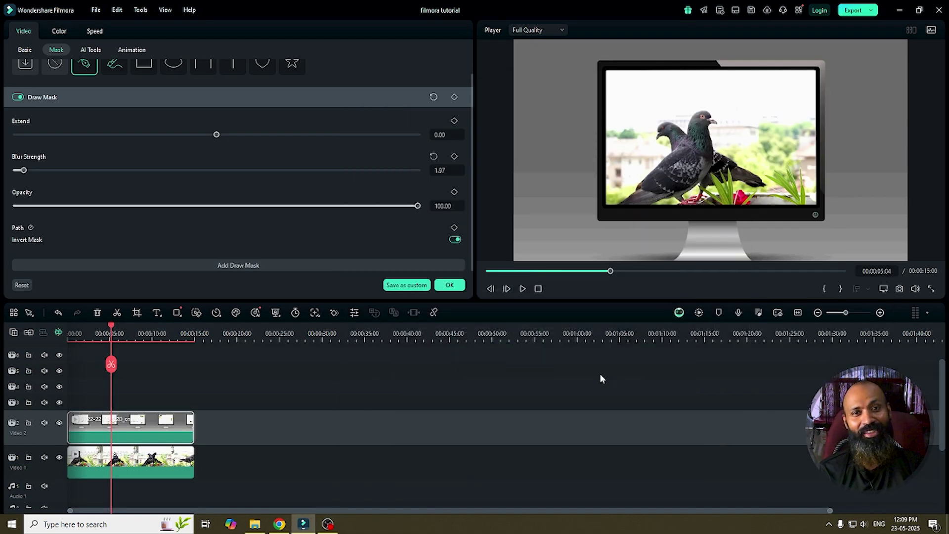
{"action": "left_click", "coordinate": [452, 286]}
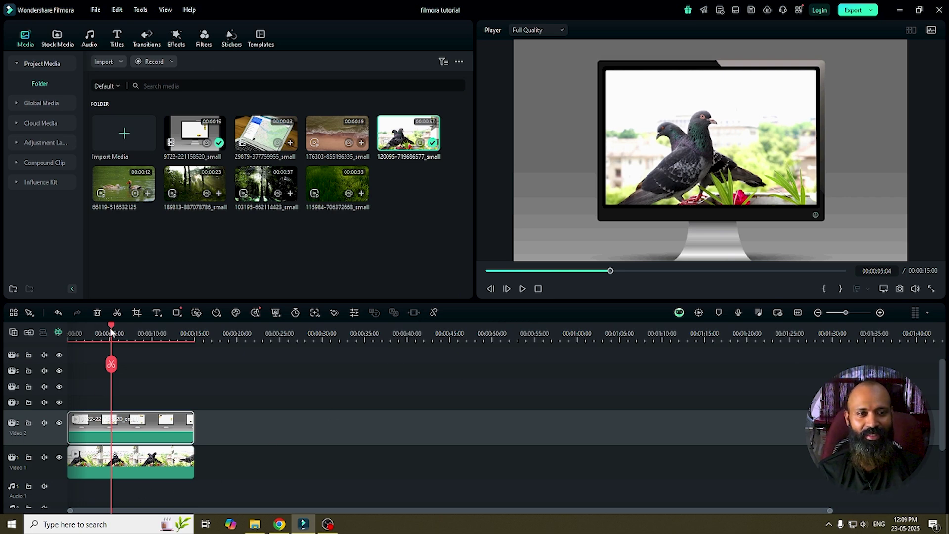
{"action": "left_click", "coordinate": [95, 333]}
{"action": "left_click_drag", "start_coordinate": [95, 331], "coordinate": [57, 375]}
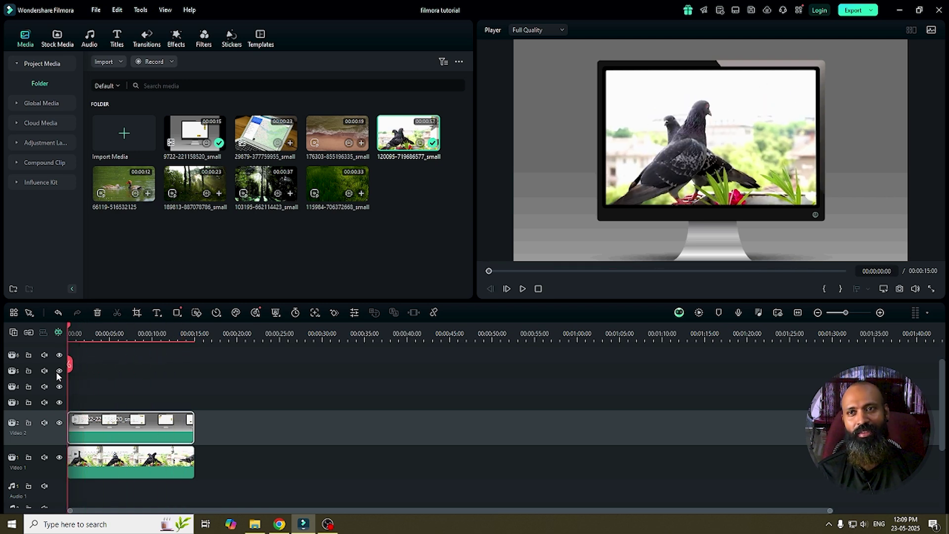
- Open the export settings, look through the device, social media and DVD options, and return to local export
{"action": "left_click", "coordinate": [853, 11]}
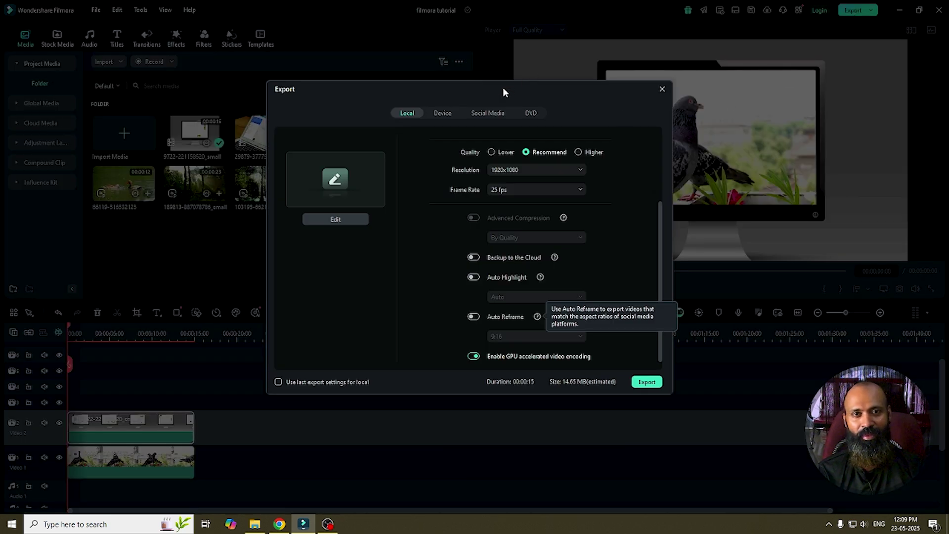
{"action": "left_click_drag", "start_coordinate": [502, 92], "coordinate": [458, 62]}
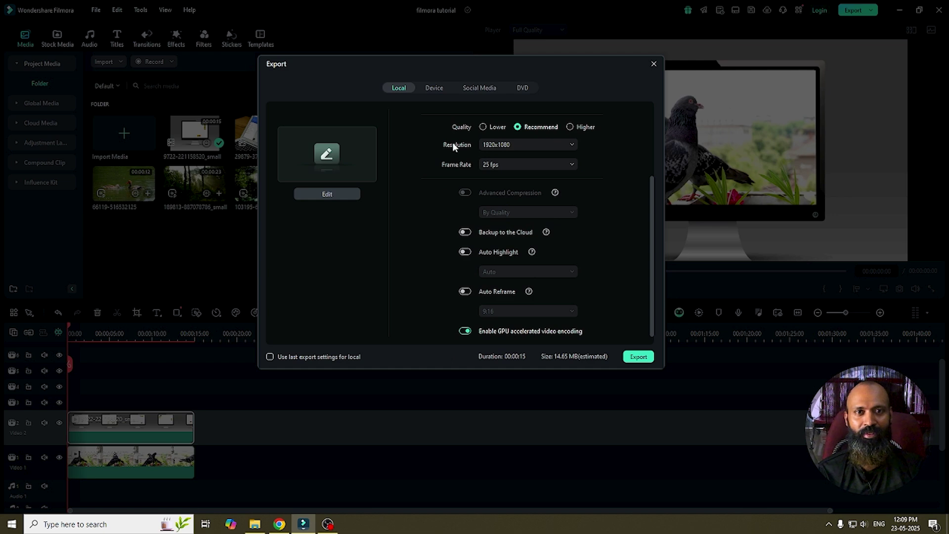
{"action": "left_click", "coordinate": [437, 90]}
{"action": "left_click", "coordinate": [482, 88]}
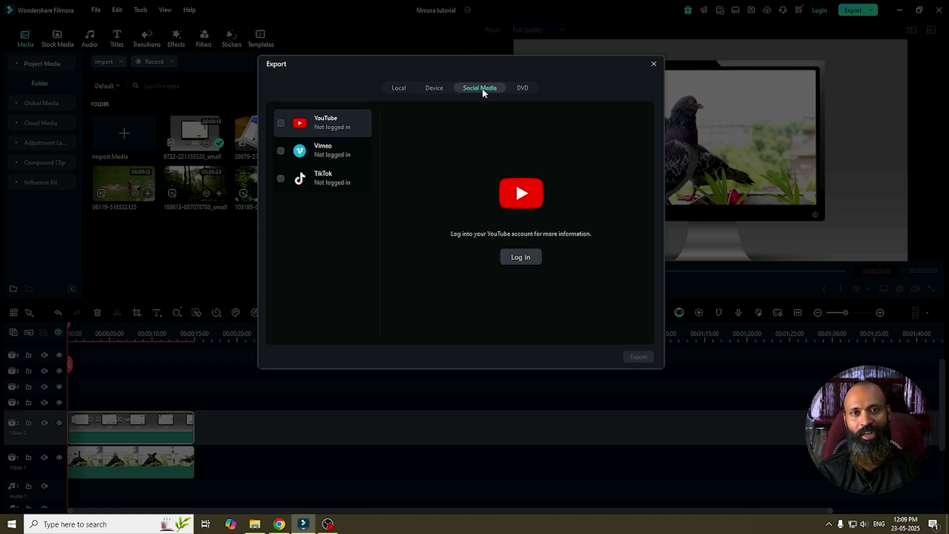
{"action": "left_click", "coordinate": [533, 85]}
{"action": "left_click", "coordinate": [395, 89]}
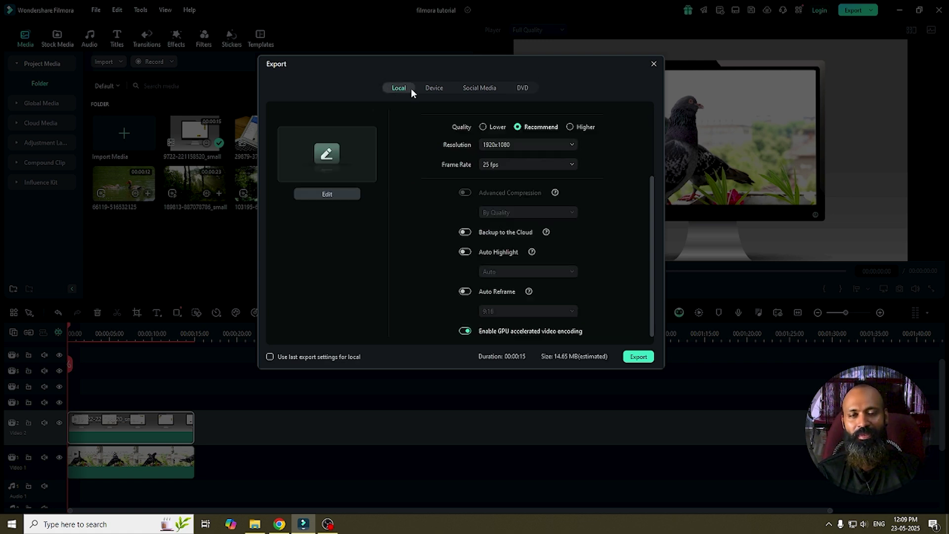
{"action": "scroll", "coordinate": [649, 231], "scroll_direction": "up", "scroll_amount": 3}
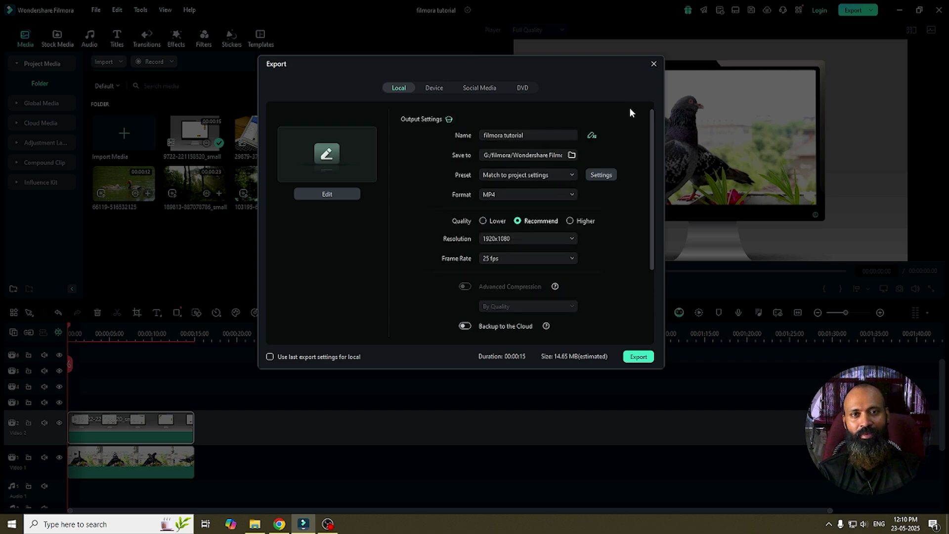
- Keep the export name filmora tutorial and select the Wondershare Filmora Output folder as the save location
{"action": "left_click", "coordinate": [536, 138]}
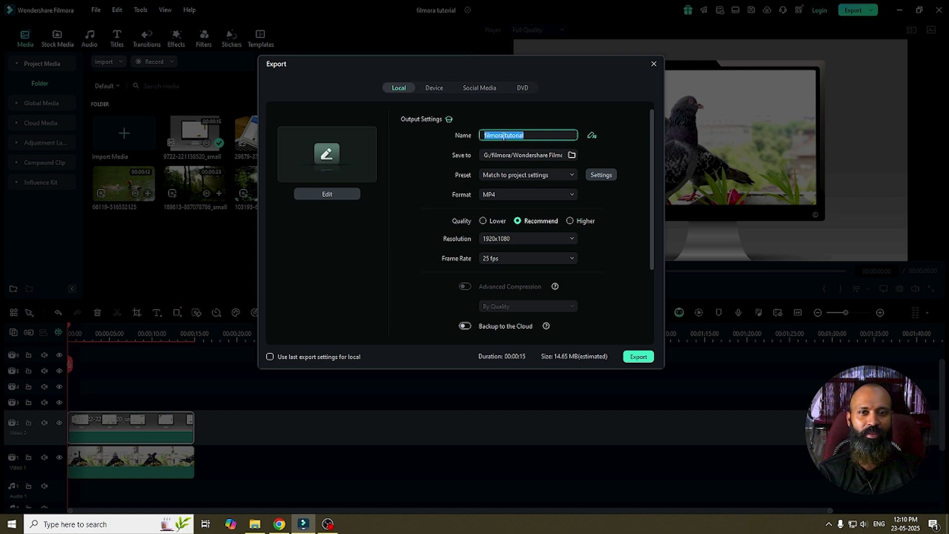
{"action": "left_click", "coordinate": [533, 110]}
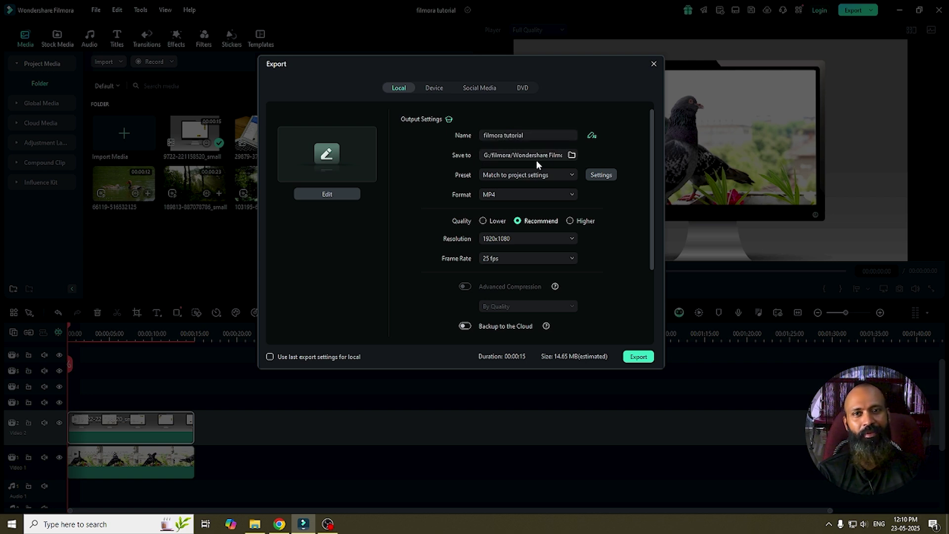
{"action": "left_click", "coordinate": [572, 155]}
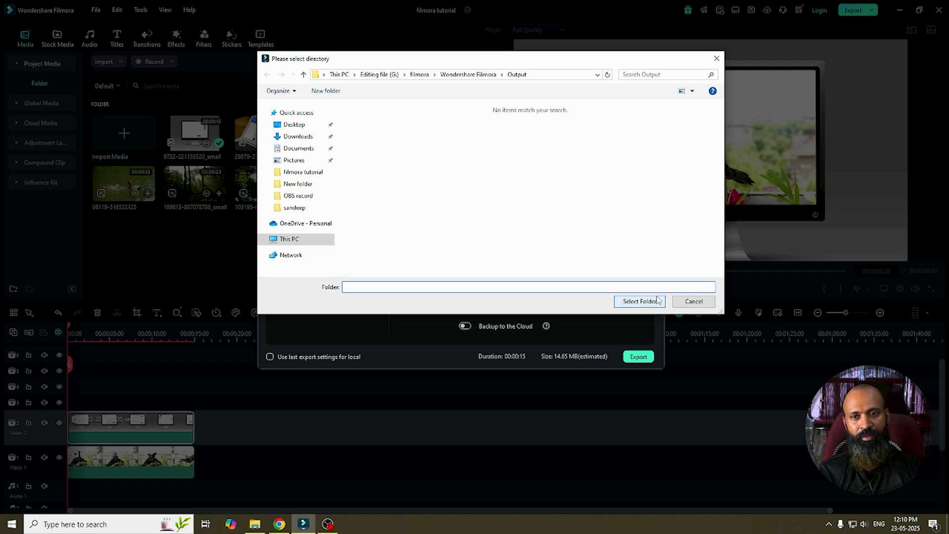
{"action": "left_click", "coordinate": [639, 301]}
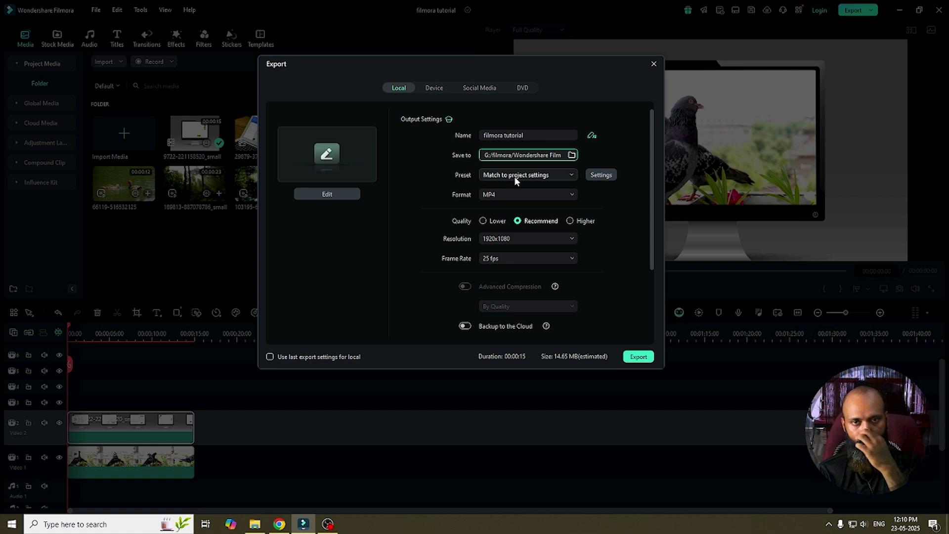
- Look through the available export presets while keeping Match to project settings
{"action": "left_click", "coordinate": [569, 175]}
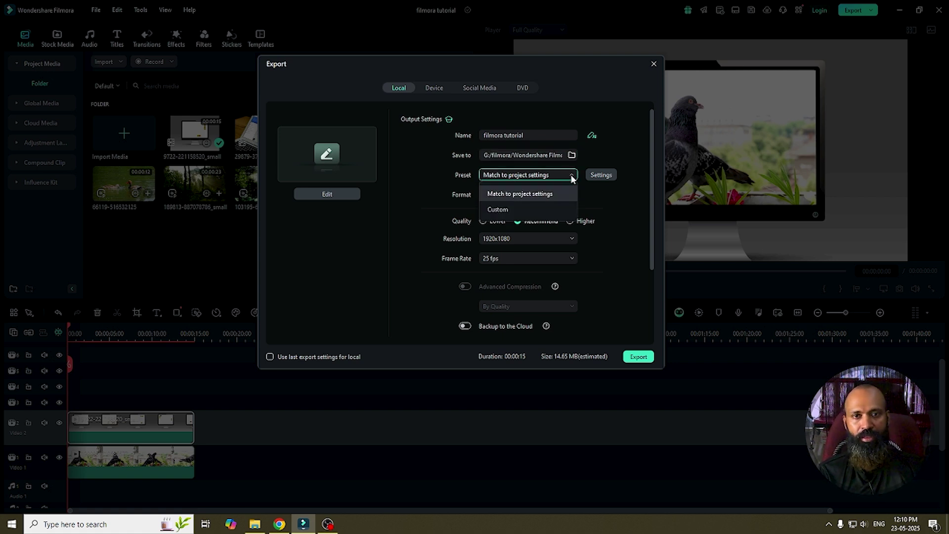
{"action": "left_click", "coordinate": [570, 176]}
{"action": "left_click", "coordinate": [572, 177]}
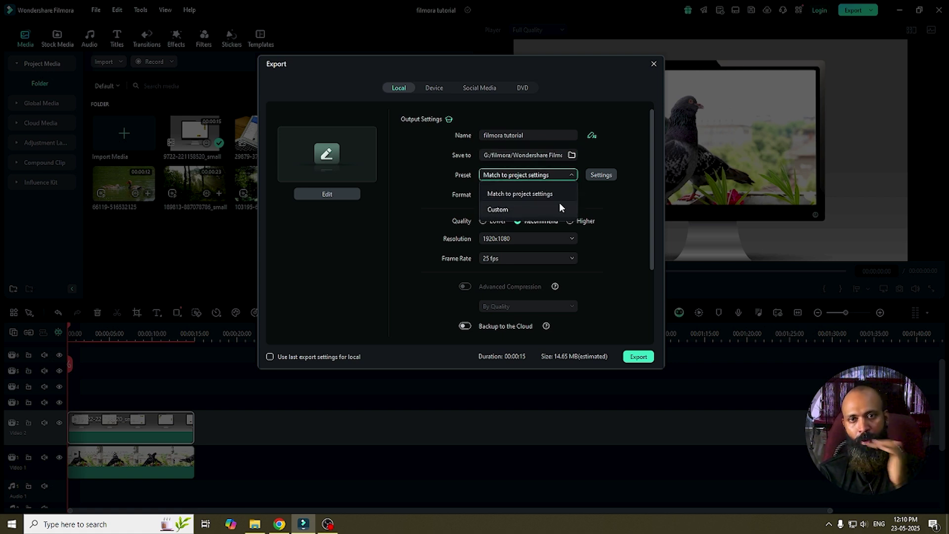
{"action": "left_click", "coordinate": [568, 176]}
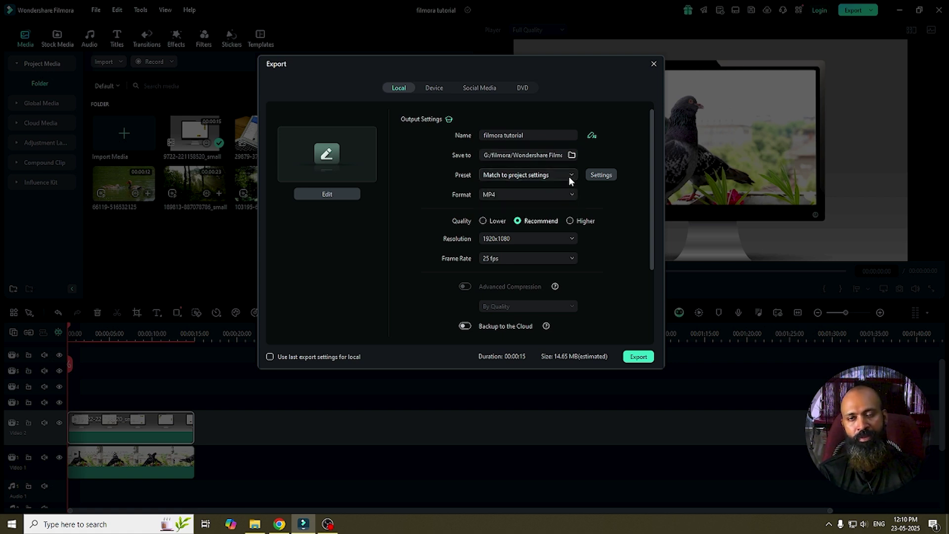
- Apply custom export settings with Higher quality, H.264 encoding, CBR at 15000 kbps and an audio bit rate of 320 kbps
{"action": "left_click", "coordinate": [603, 177]}
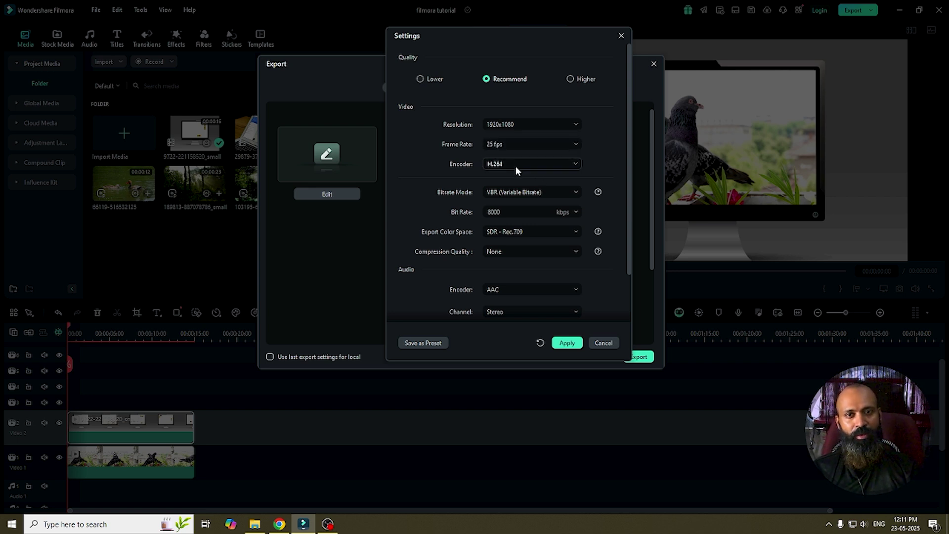
{"action": "left_click", "coordinate": [574, 164]}
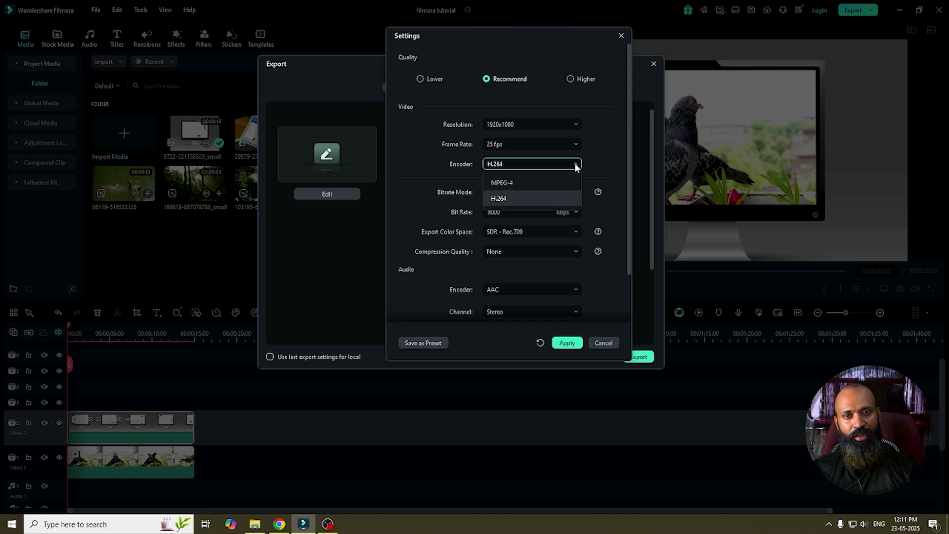
{"action": "left_click", "coordinate": [575, 166]}
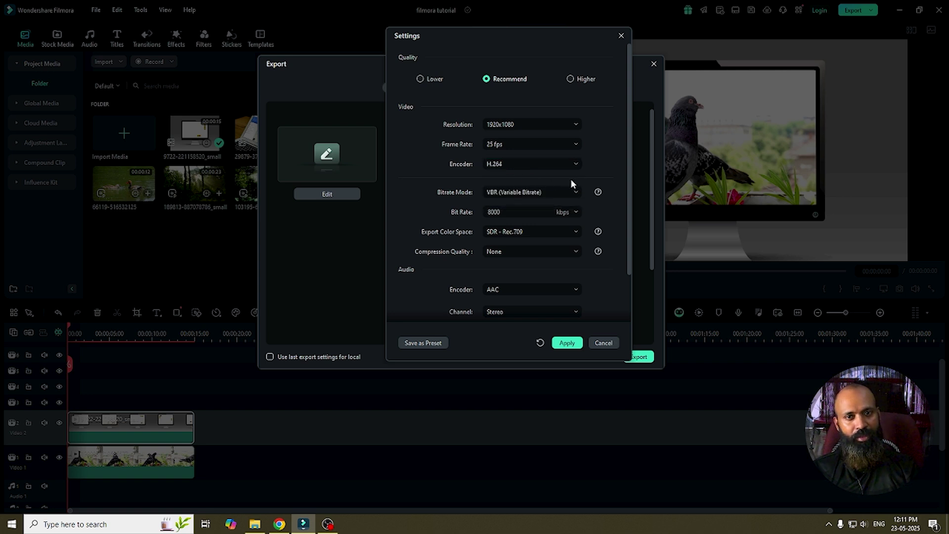
{"action": "scroll", "coordinate": [596, 182], "scroll_direction": "down", "scroll_amount": 1}
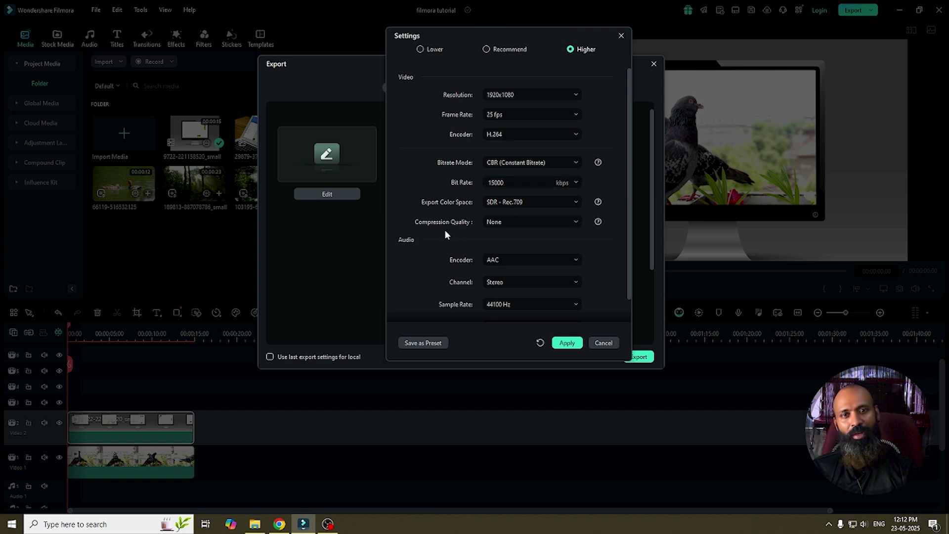
{"action": "left_click", "coordinate": [571, 222]}
{"action": "scroll", "coordinate": [413, 241], "scroll_direction": "down", "scroll_amount": 2}
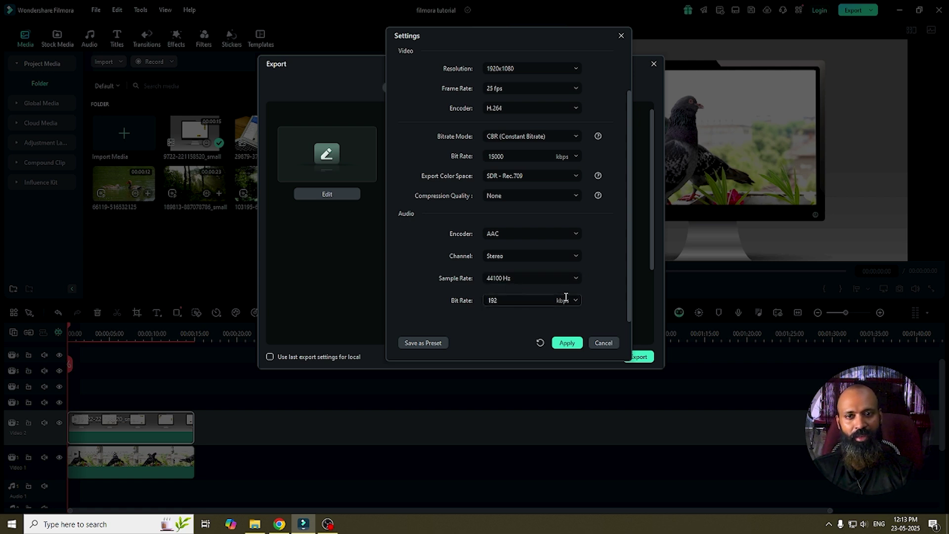
{"action": "scroll", "coordinate": [574, 298], "scroll_direction": "down", "scroll_amount": 2}
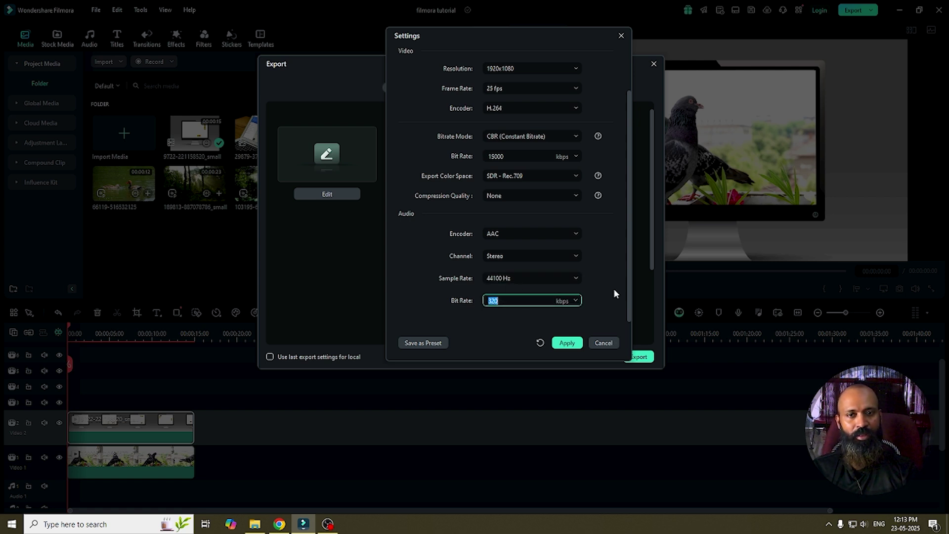
{"action": "left_click", "coordinate": [615, 292]}
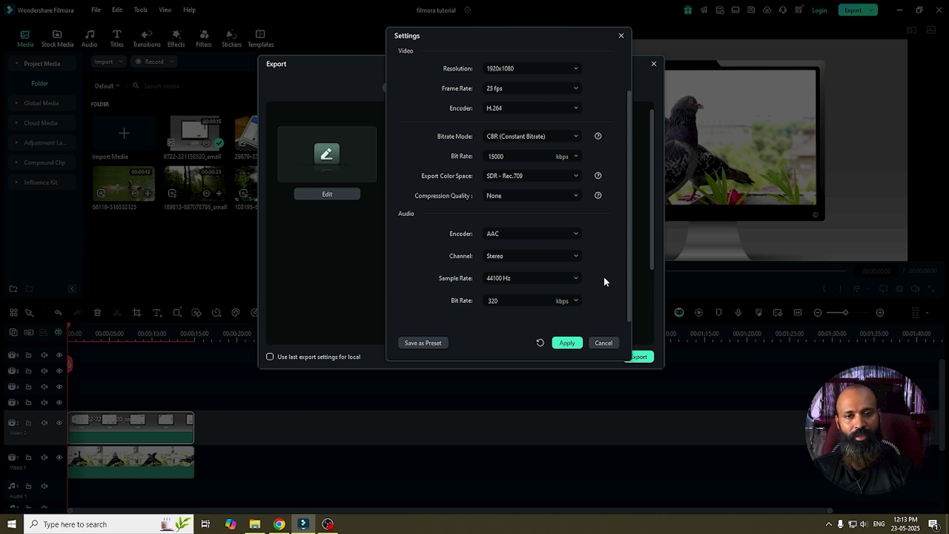
{"action": "left_click", "coordinate": [567, 343]}
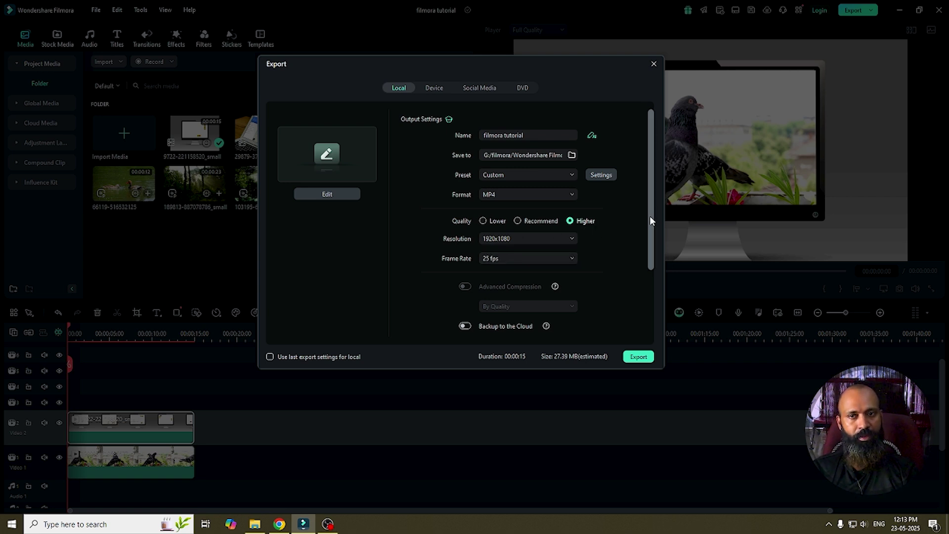
- Review the remaining output options and export the video as a 1920x1080, 25 fps MP4 with GPU accelerated encoding
{"action": "left_click_drag", "start_coordinate": [651, 215], "coordinate": [649, 276]}
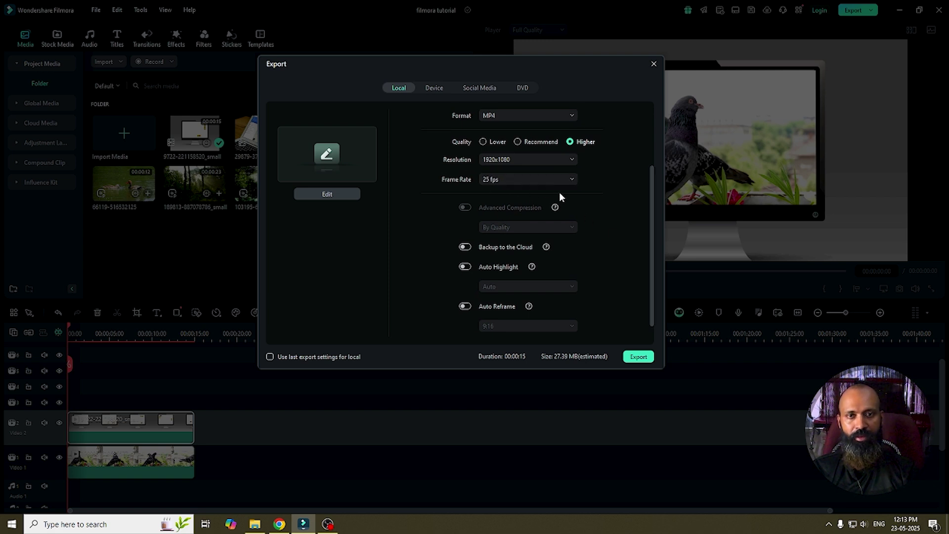
{"action": "scroll", "coordinate": [471, 258], "scroll_direction": "down", "scroll_amount": 1}
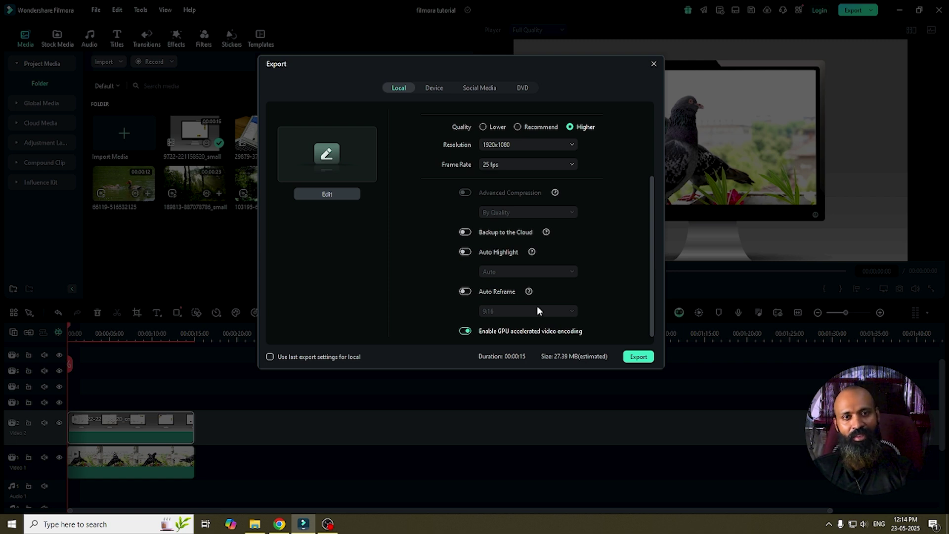
{"action": "left_click", "coordinate": [639, 357]}
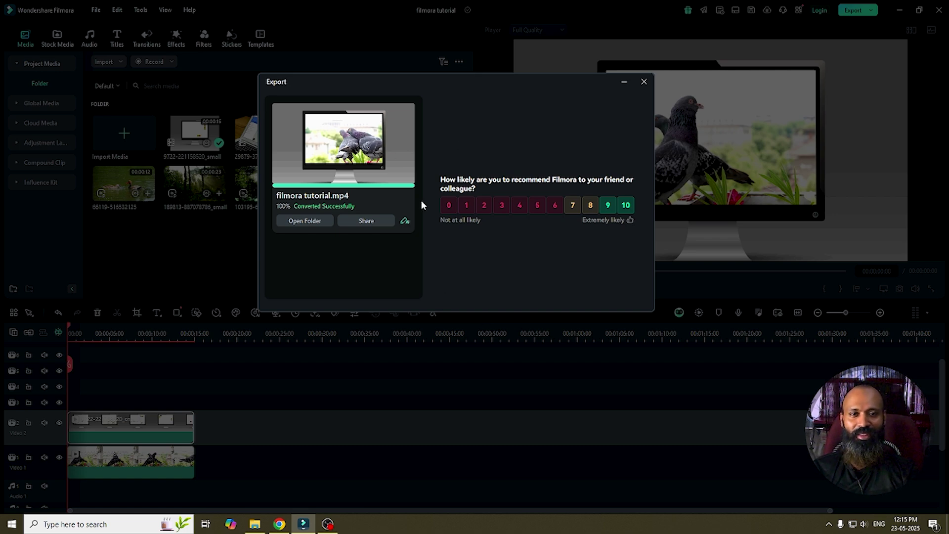
- Play the exported filmora tutorial video from its output folder, and close the player and the export window
{"action": "left_click", "coordinate": [303, 221]}
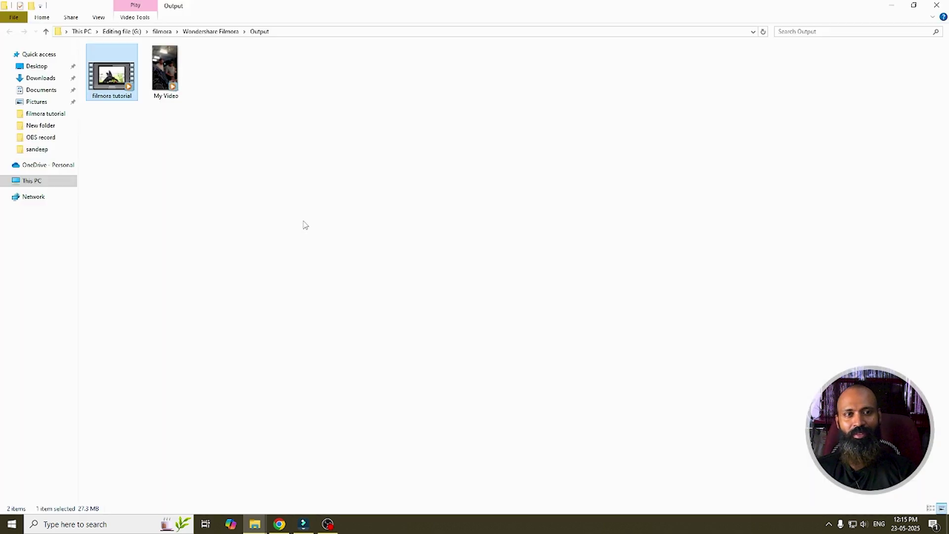
{"action": "double_click", "coordinate": [114, 85]}
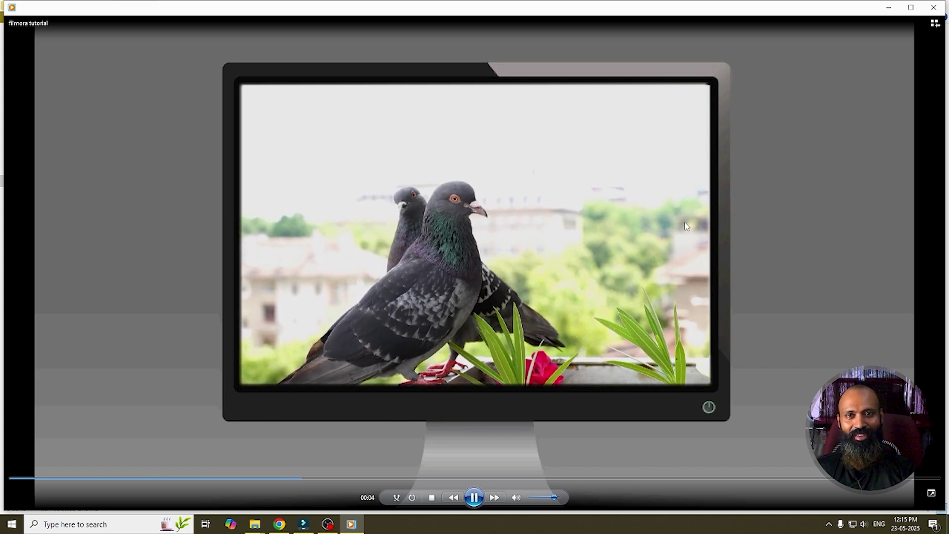
{"action": "left_click", "coordinate": [933, 8]}
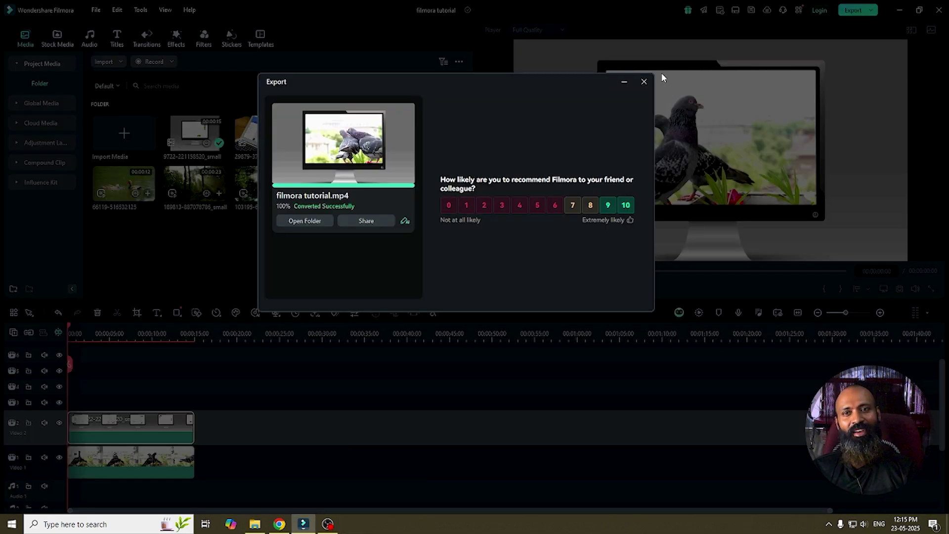
{"action": "left_click", "coordinate": [643, 81]}
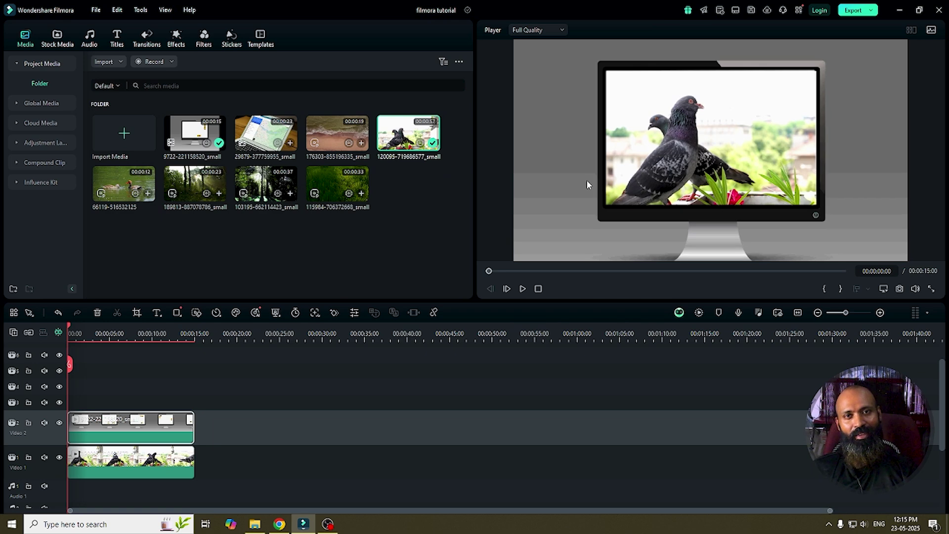